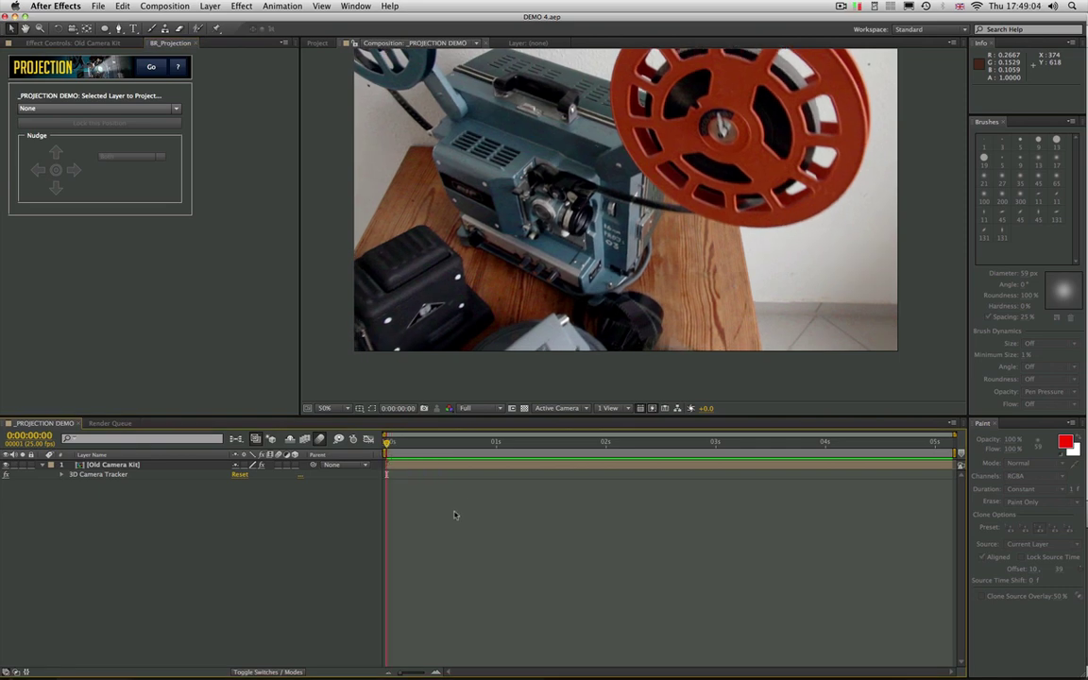
Scrub and play through the Old Camera Kit footage, stopping at 0:00:03:23 where the empty tabletop is in view
{"action": "key", "text": "space"}
{"action": "left_click_drag", "start_coordinate": [575, 268], "coordinate": [572, 288]}
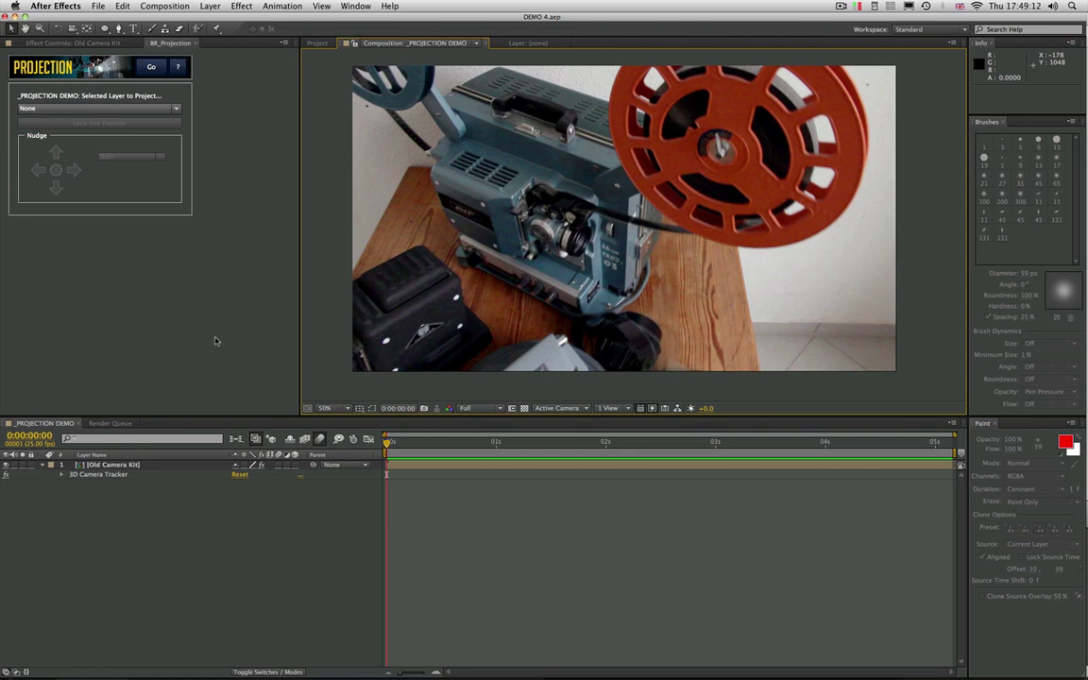
{"action": "left_click_drag", "start_coordinate": [389, 442], "coordinate": [680, 443]}
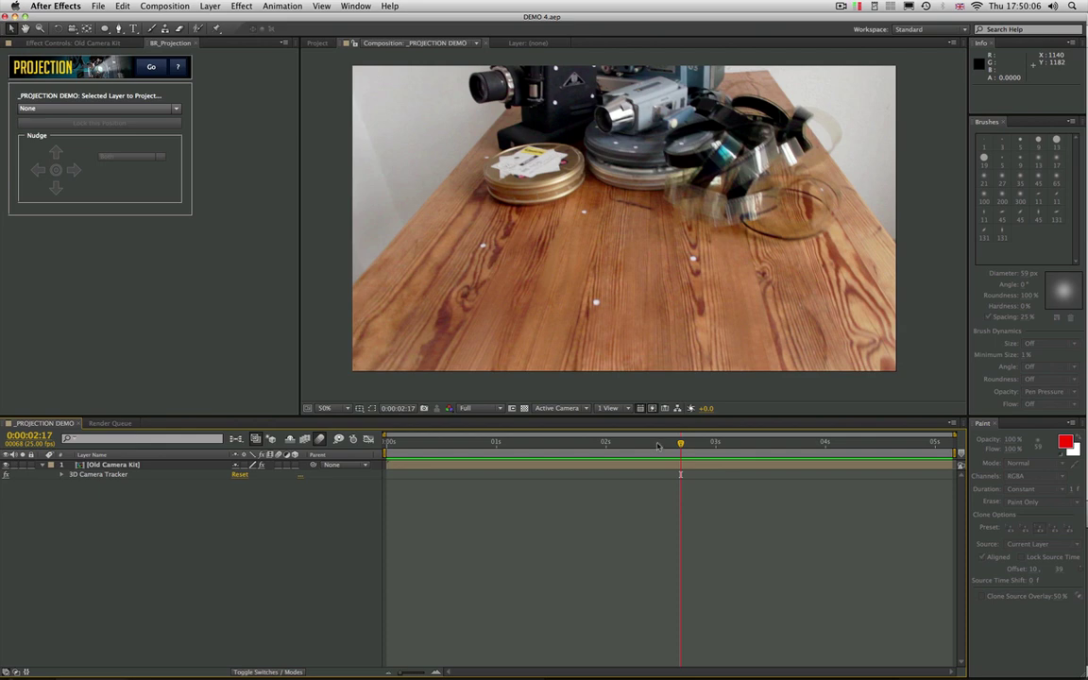
{"action": "left_click", "coordinate": [623, 442]}
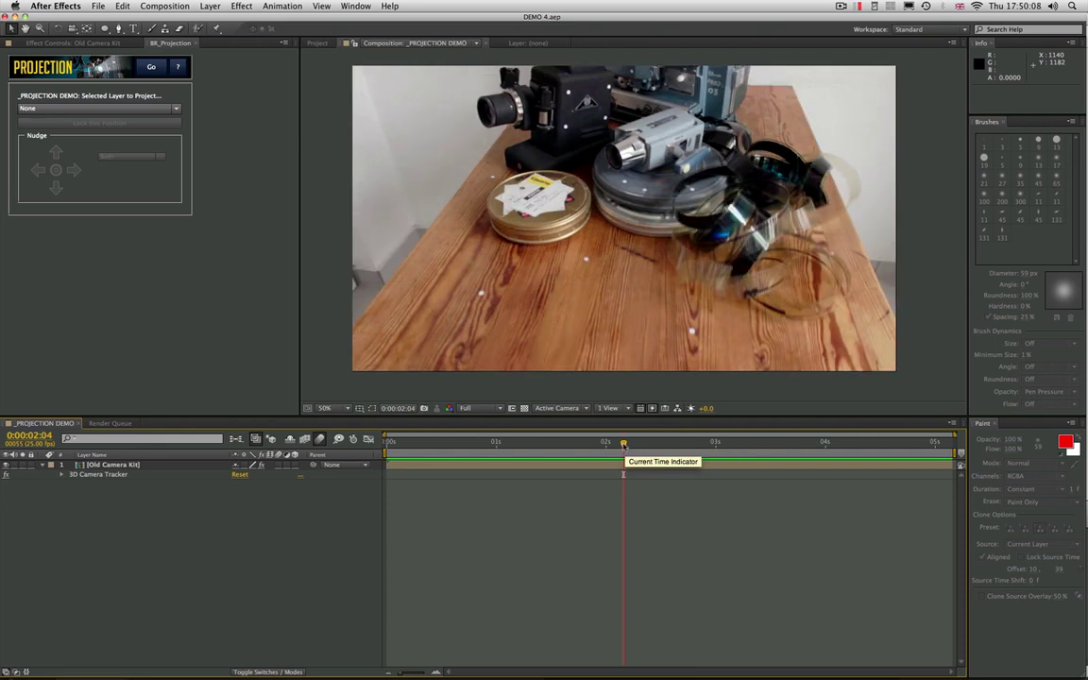
{"action": "left_click_drag", "start_coordinate": [623, 443], "coordinate": [675, 444]}
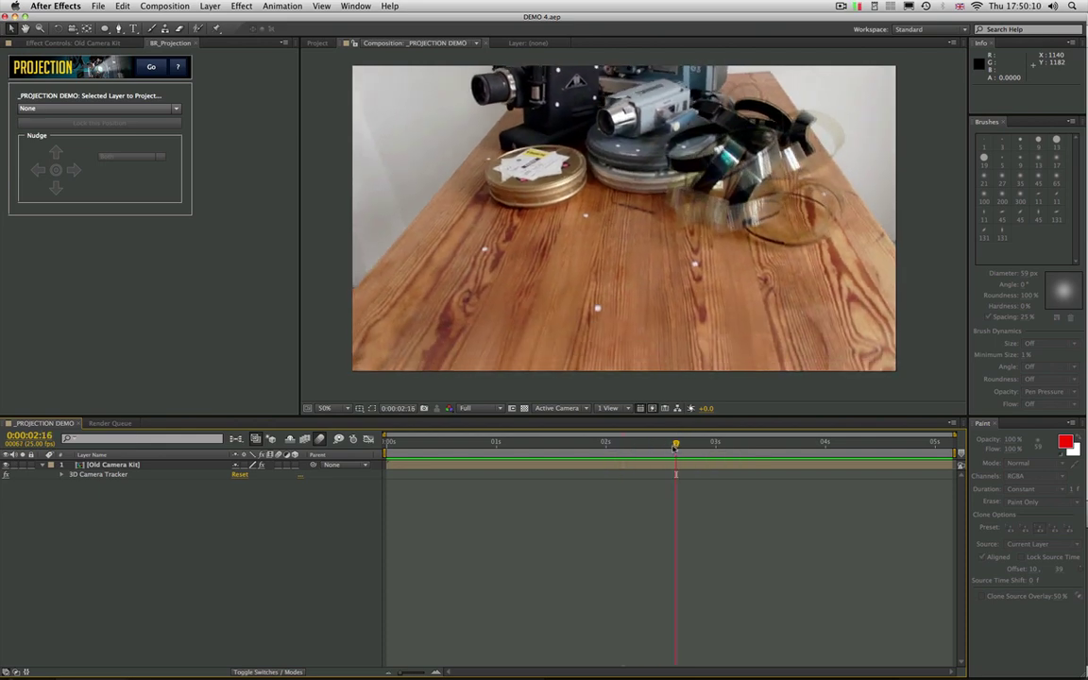
{"action": "left_click_drag", "start_coordinate": [664, 444], "coordinate": [380, 480]}
{"action": "key", "text": "KP_0"}
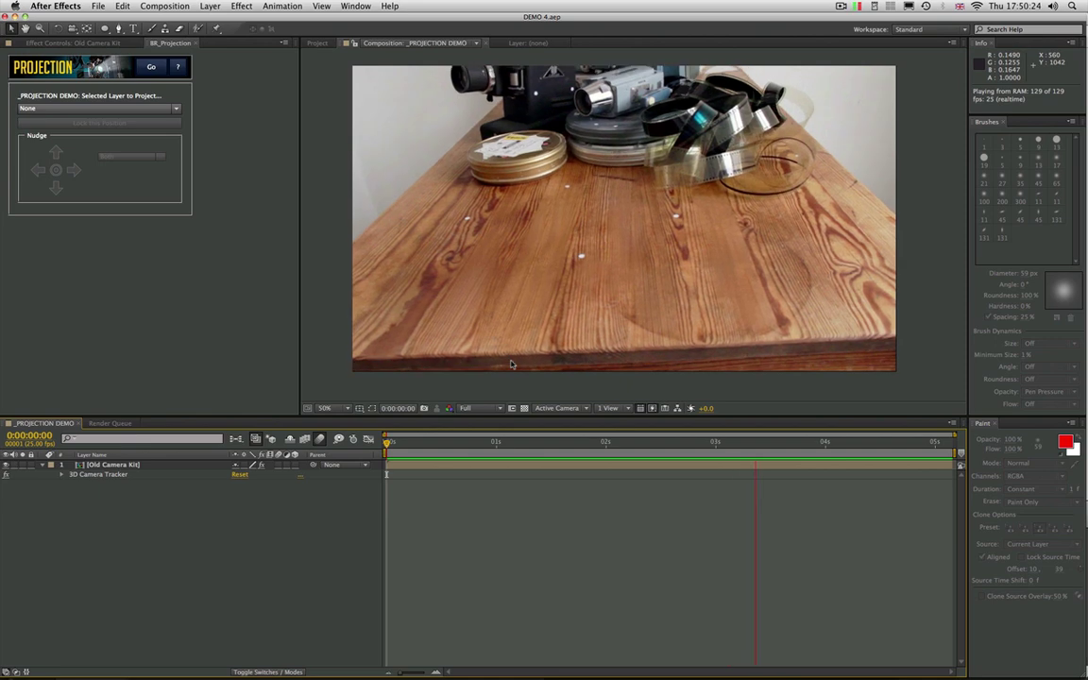
{"action": "key", "text": "space"}
Turn on layer controls and select the 3D Camera Tracker effect on Old Camera Kit to display its track points
{"action": "left_click", "coordinate": [104, 477]}
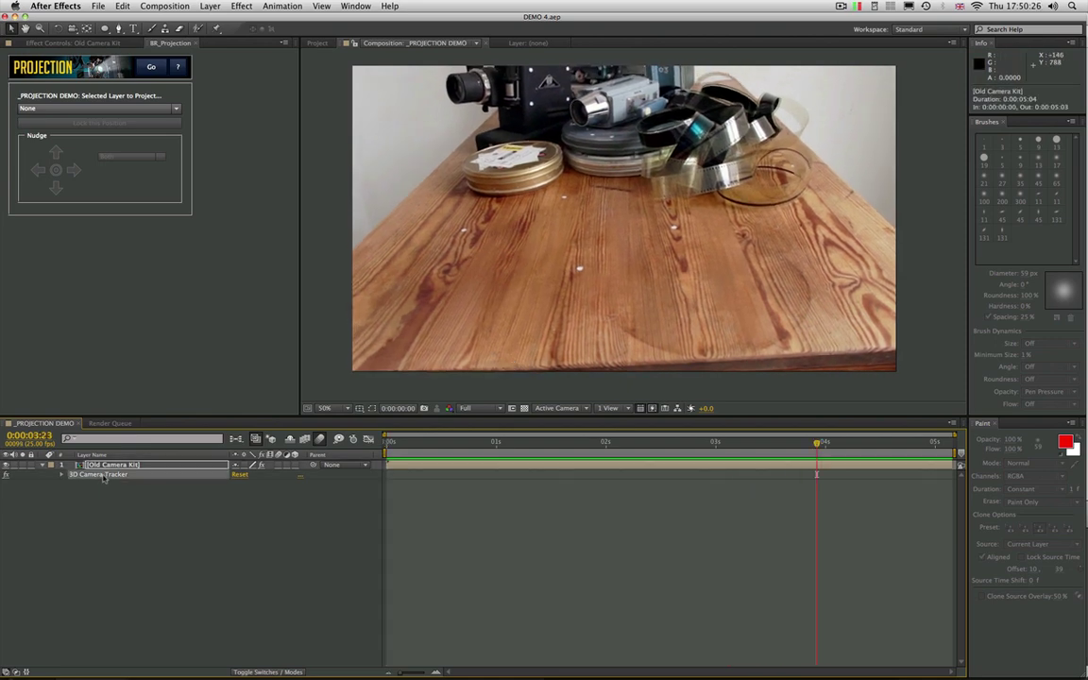
{"action": "key", "text": "super+shift+h"}
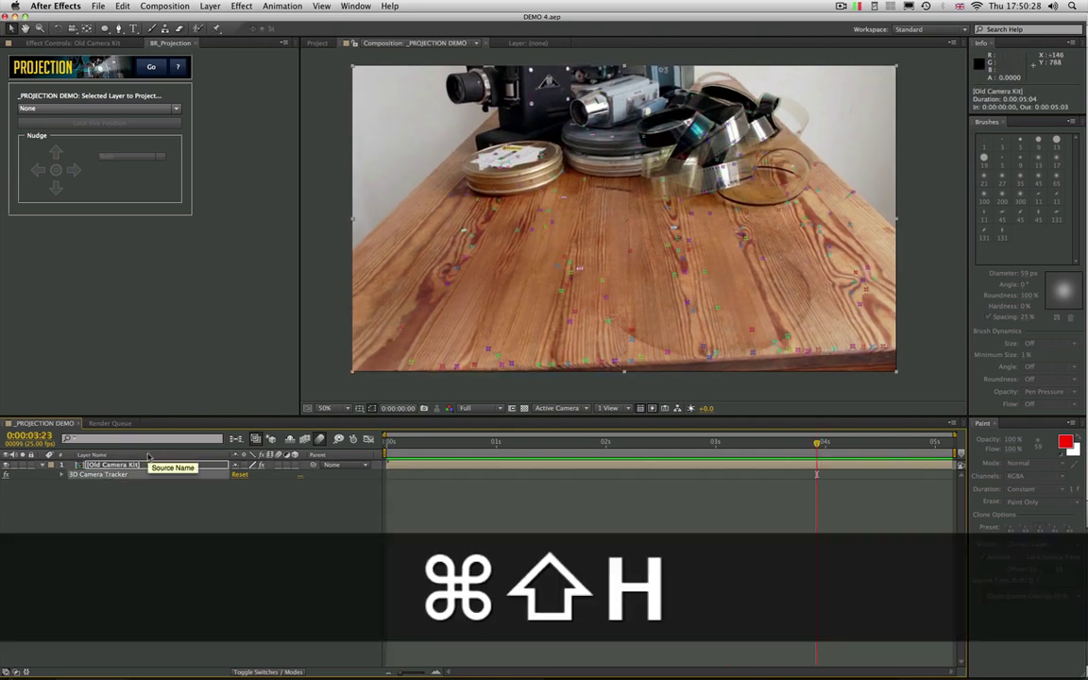
{"action": "left_click", "coordinate": [137, 602]}
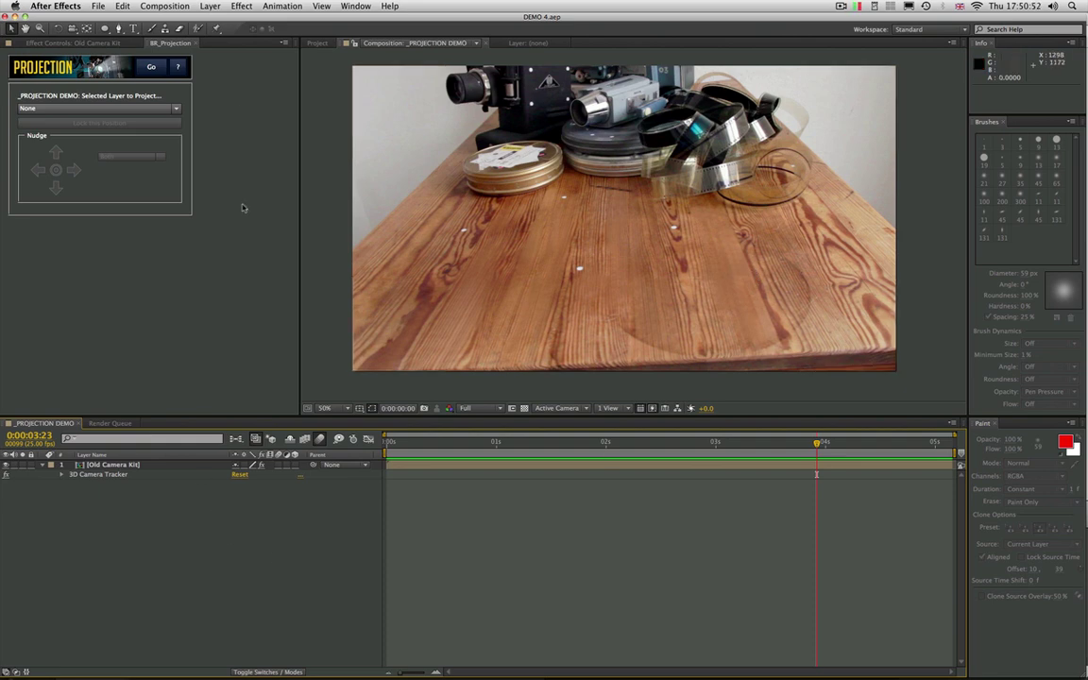
{"action": "left_click", "coordinate": [209, 6]}
{"action": "left_click", "coordinate": [152, 451]}
{"action": "left_click", "coordinate": [98, 475]}
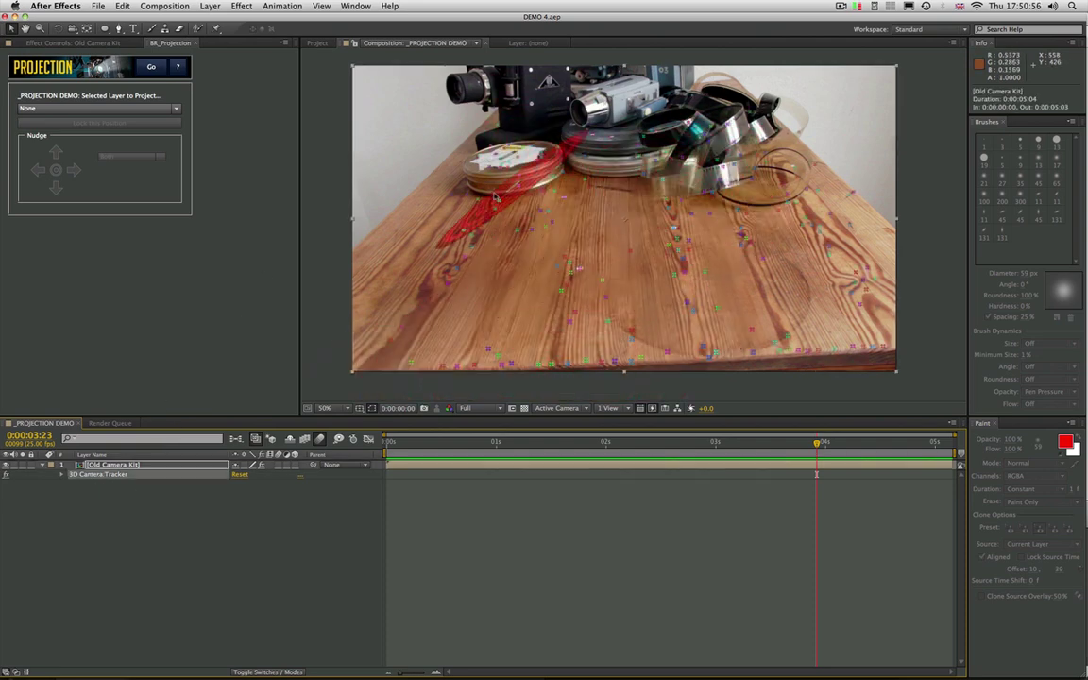
Select track points on the left half of the tabletop and set the 3D Camera Tracker's Target Size to 44%
{"action": "mouse_move", "coordinate": [519, 227]}
{"action": "left_mouse_down"}
{"action": "mouse_move", "coordinate": [473, 313]}
{"action": "mouse_move", "coordinate": [476, 347]}
{"action": "mouse_move", "coordinate": [502, 357]}
{"action": "mouse_move", "coordinate": [533, 349]}
{"action": "mouse_move", "coordinate": [557, 302]}
{"action": "mouse_move", "coordinate": [569, 257]}
{"action": "mouse_move", "coordinate": [541, 219]}
{"action": "left_mouse_up"}
{"action": "double_click", "coordinate": [123, 475]}
{"action": "left_click_drag", "start_coordinate": [168, 141], "coordinate": [150, 151]}
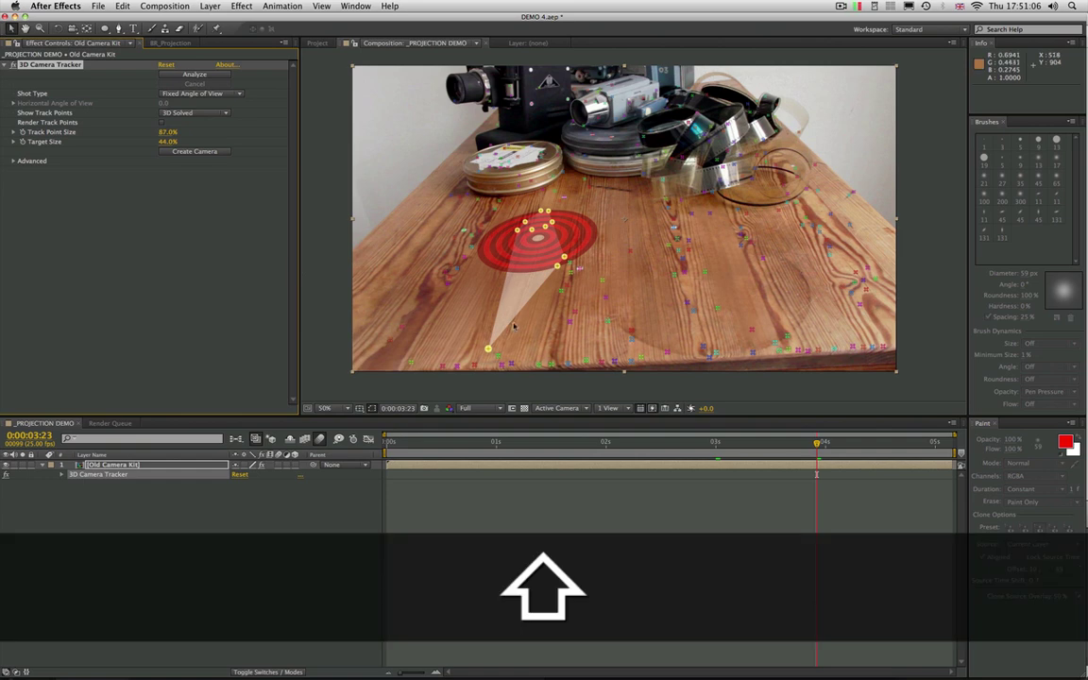
Add more tabletop track points to the selection and create a track solid and camera from them
{"action": "mouse_move", "coordinate": [545, 302]}
{"action": "left_mouse_down", "text": "shift"}
{"action": "mouse_move", "coordinate": [579, 300]}
{"action": "mouse_move", "coordinate": [554, 280]}
{"action": "left_mouse_up", "text": "shift"}
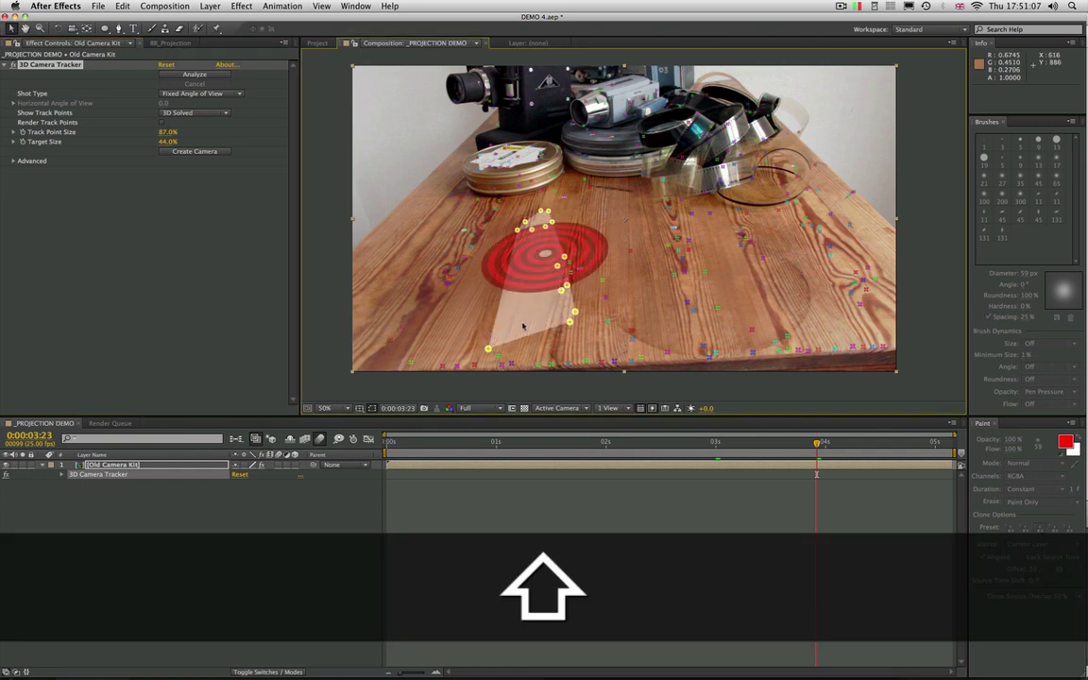
{"action": "left_click", "coordinate": [448, 272], "text": "shift"}
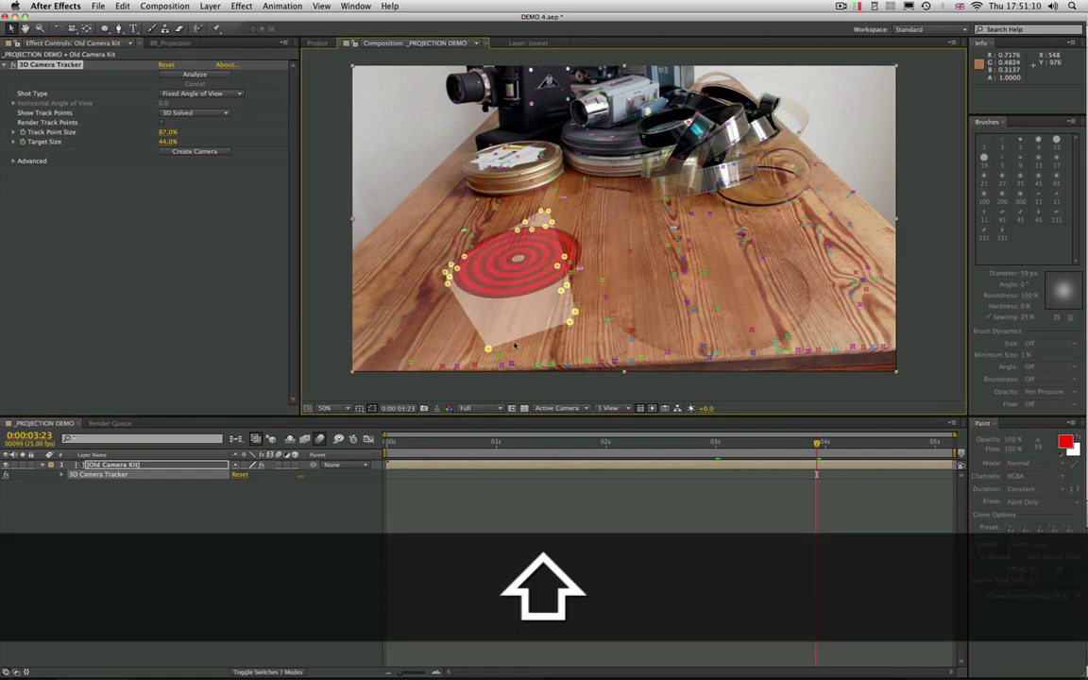
{"action": "left_click", "coordinate": [534, 237], "text": "ctrl"}
{"action": "left_click", "coordinate": [546, 253]}
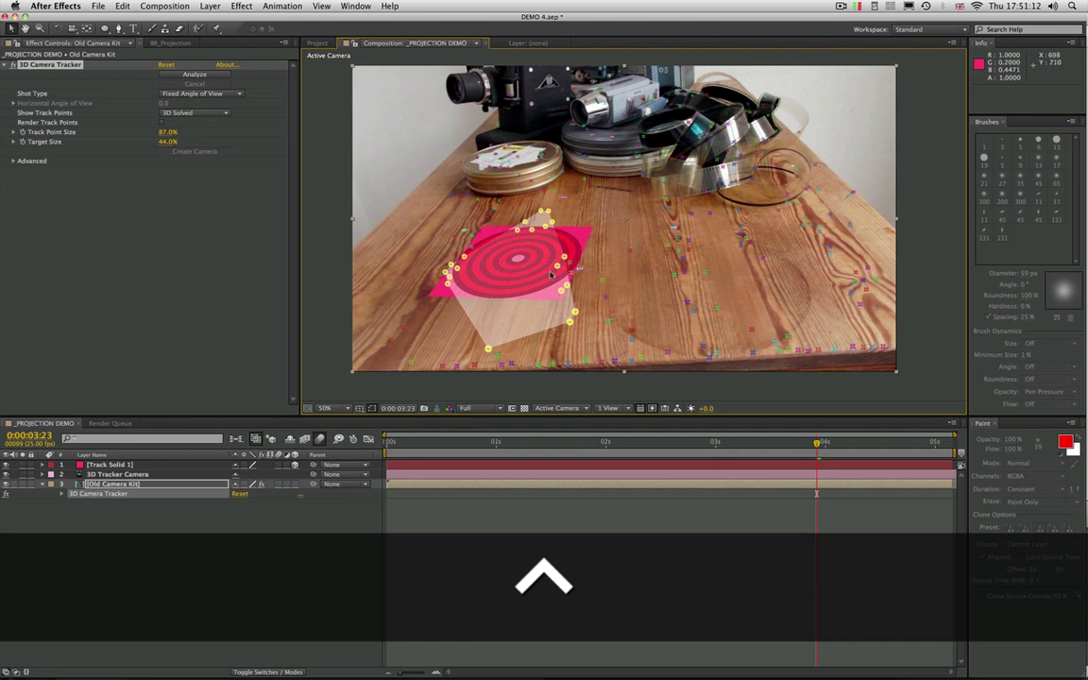
{"action": "left_click", "coordinate": [105, 567]}
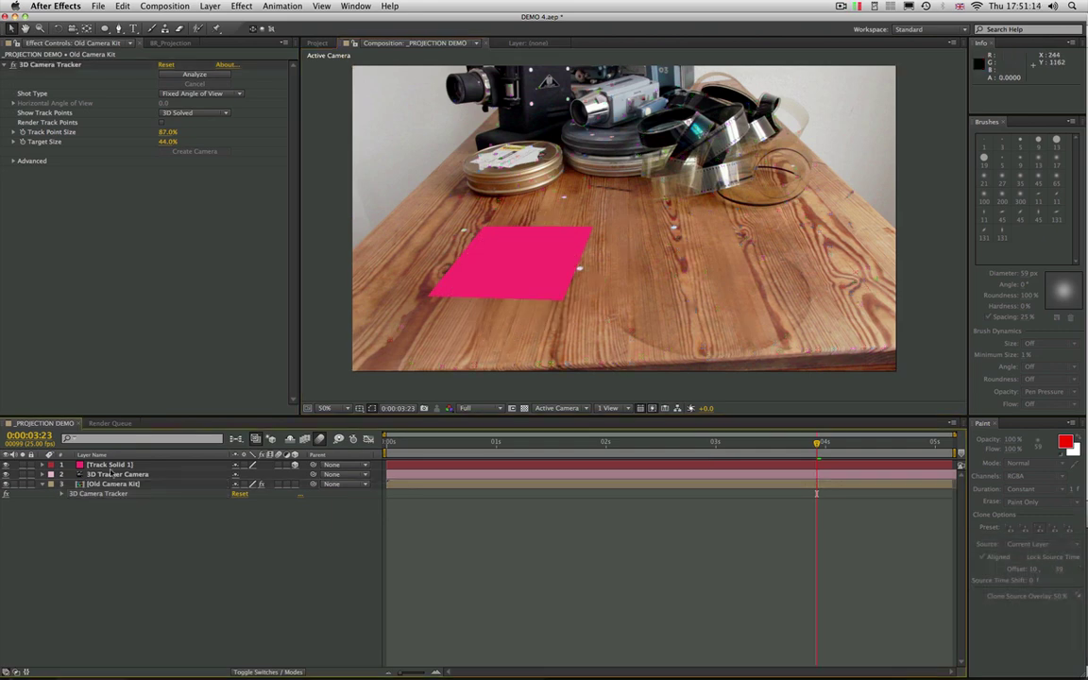
Change the color of Track Solid 1 to black in its solid settings
{"action": "left_click", "coordinate": [105, 464]}
{"action": "key", "text": "super+shift+y"}
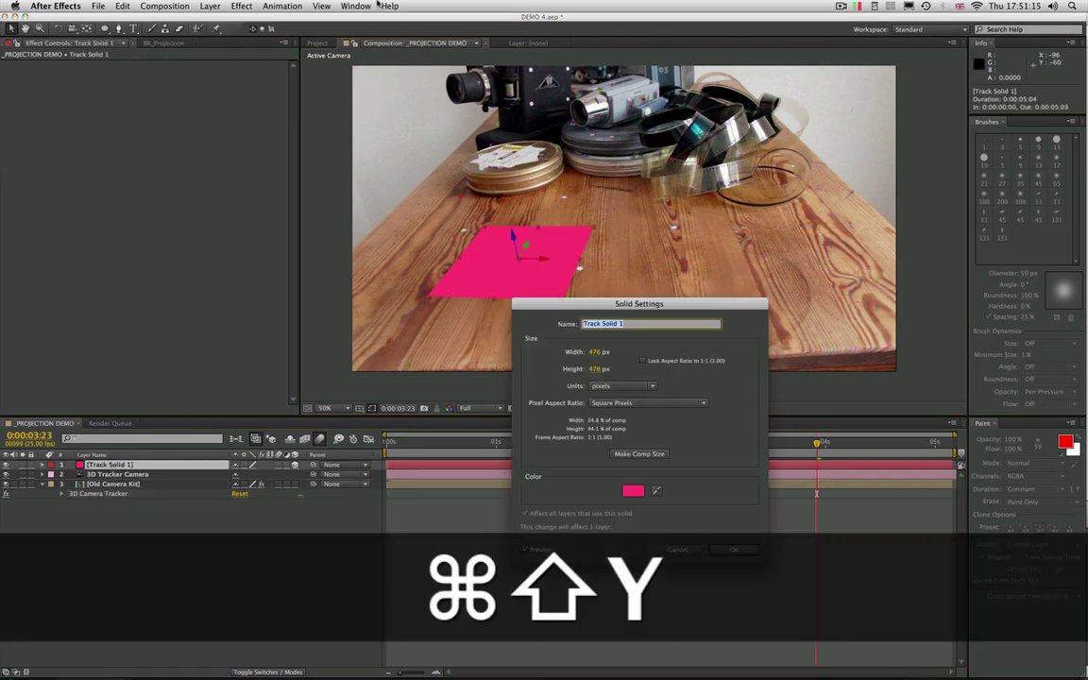
{"action": "left_click", "coordinate": [630, 491]}
{"action": "left_click", "coordinate": [596, 543]}
{"action": "left_click", "coordinate": [844, 404]}
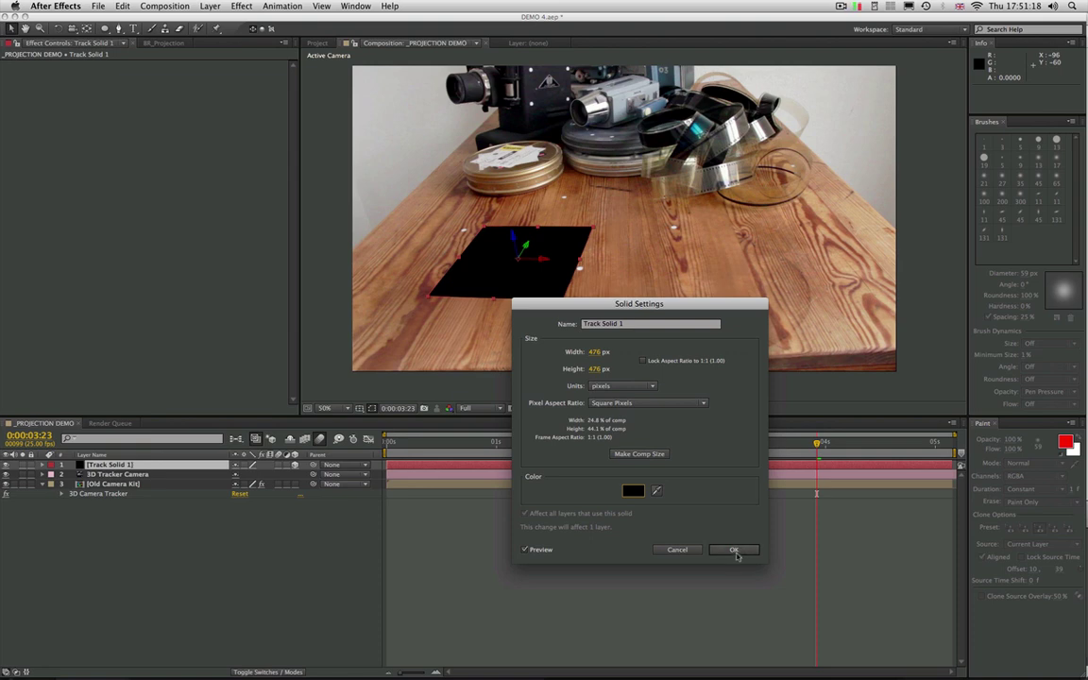
{"action": "left_click", "coordinate": [728, 551]}
Set the opacity of Track Solid 1 to 50%
{"action": "type", "text": "rt"}
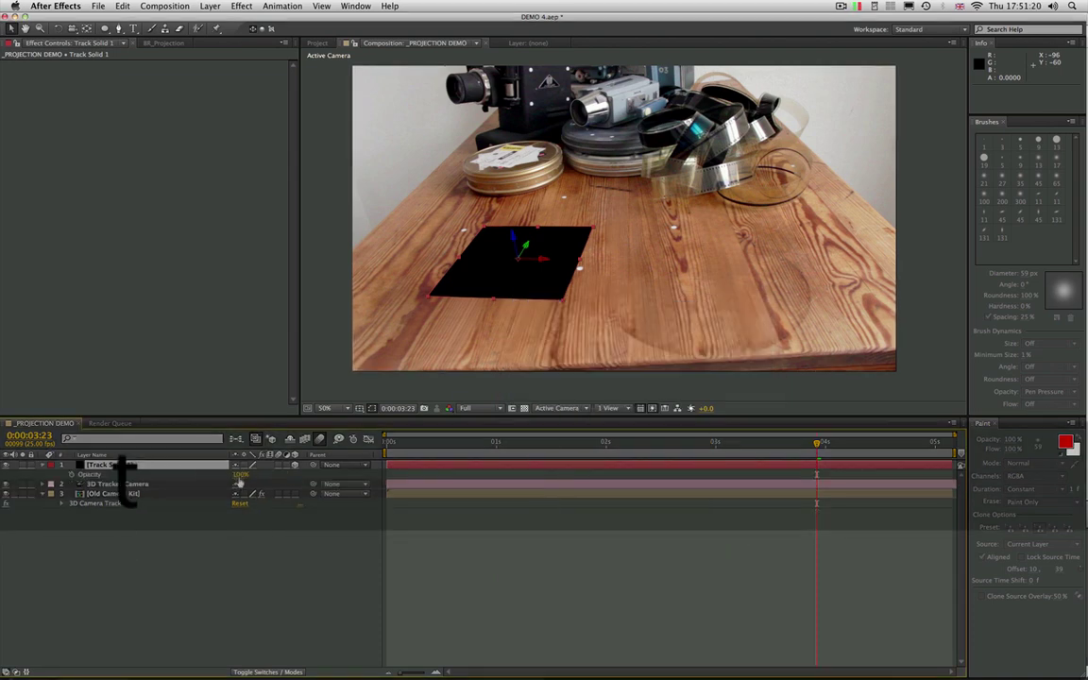
{"action": "type", "text": "50"}
{"action": "key", "text": "Return"}
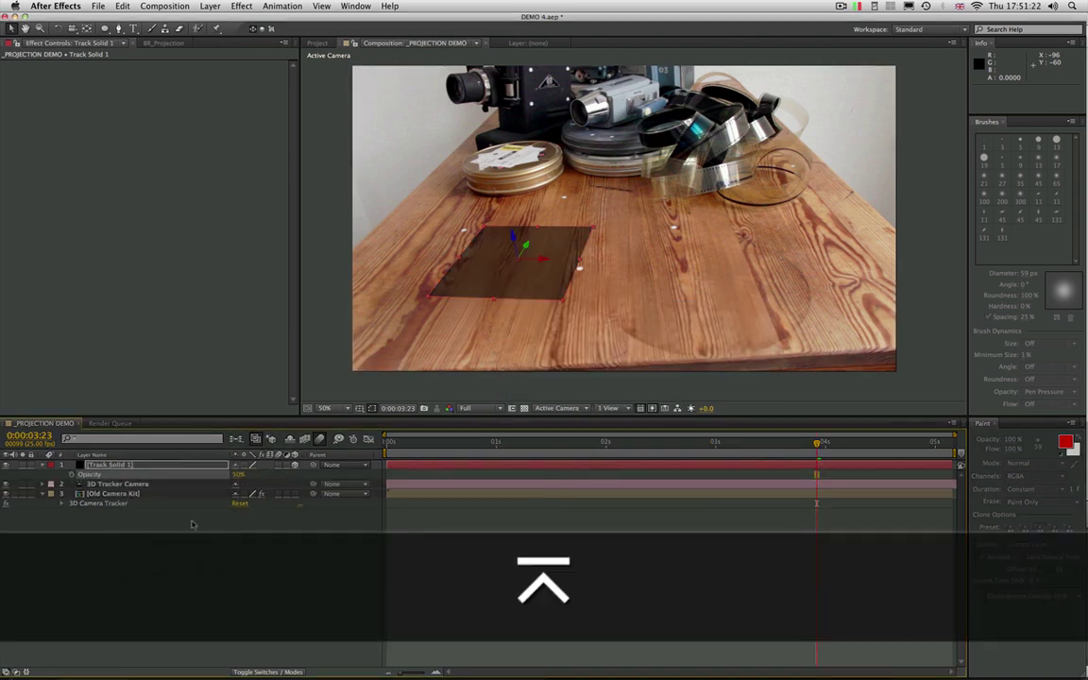
Reveal the rotation properties of Track Solid 1 and rename the layer Projection 1
{"action": "key", "text": "r"}
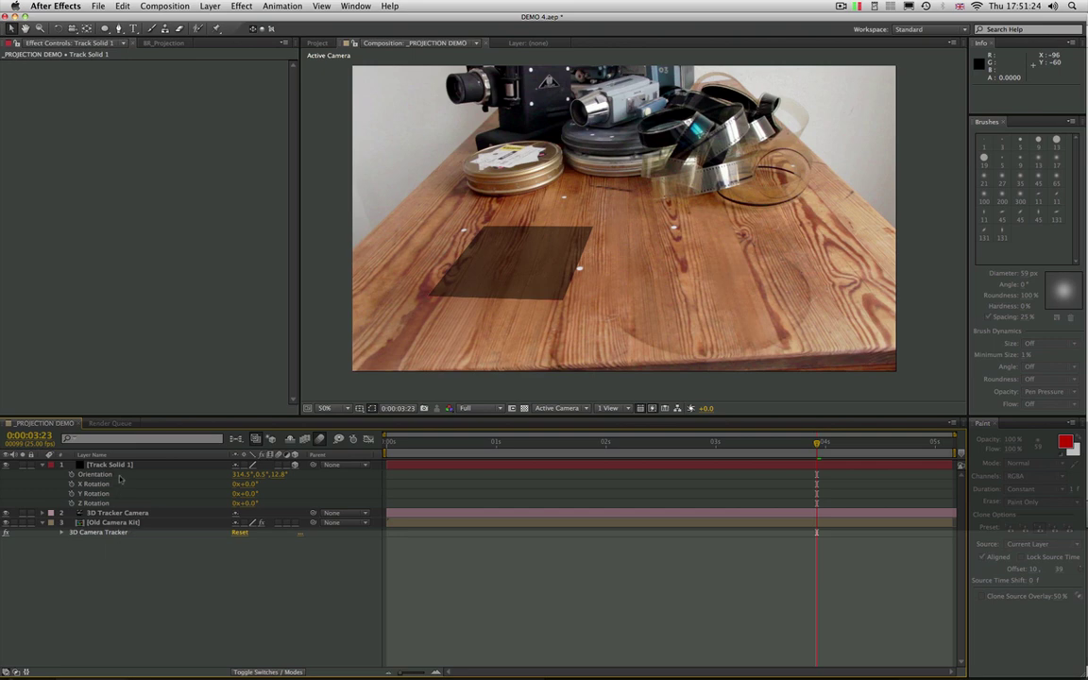
{"action": "key", "text": "Return"}
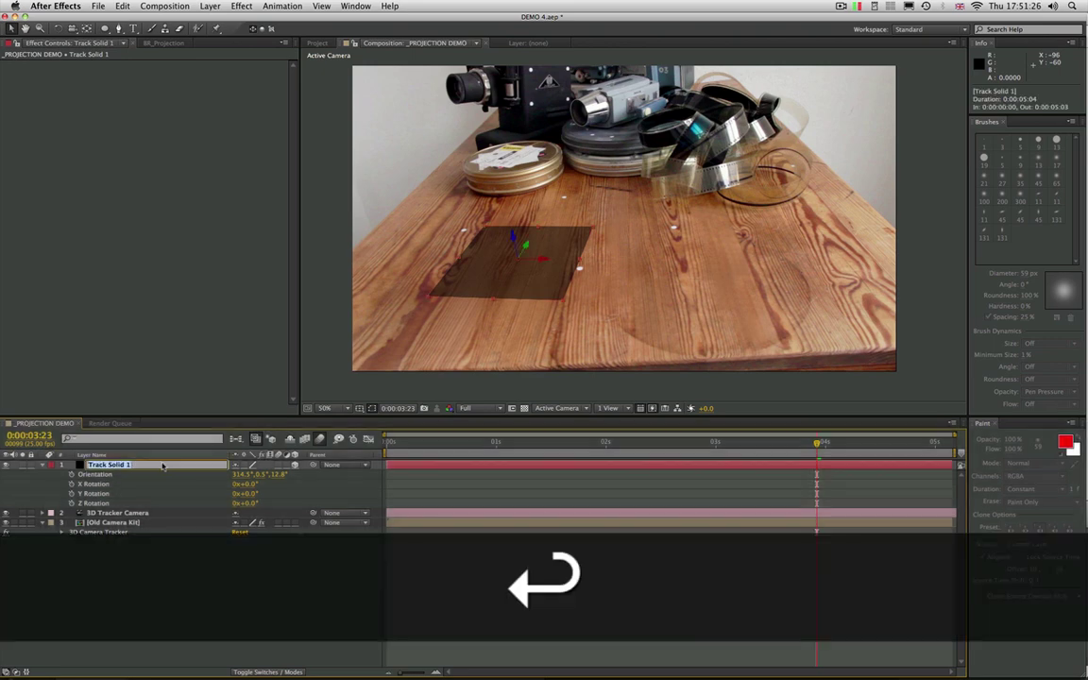
{"action": "type", "text": "Projection 1"}
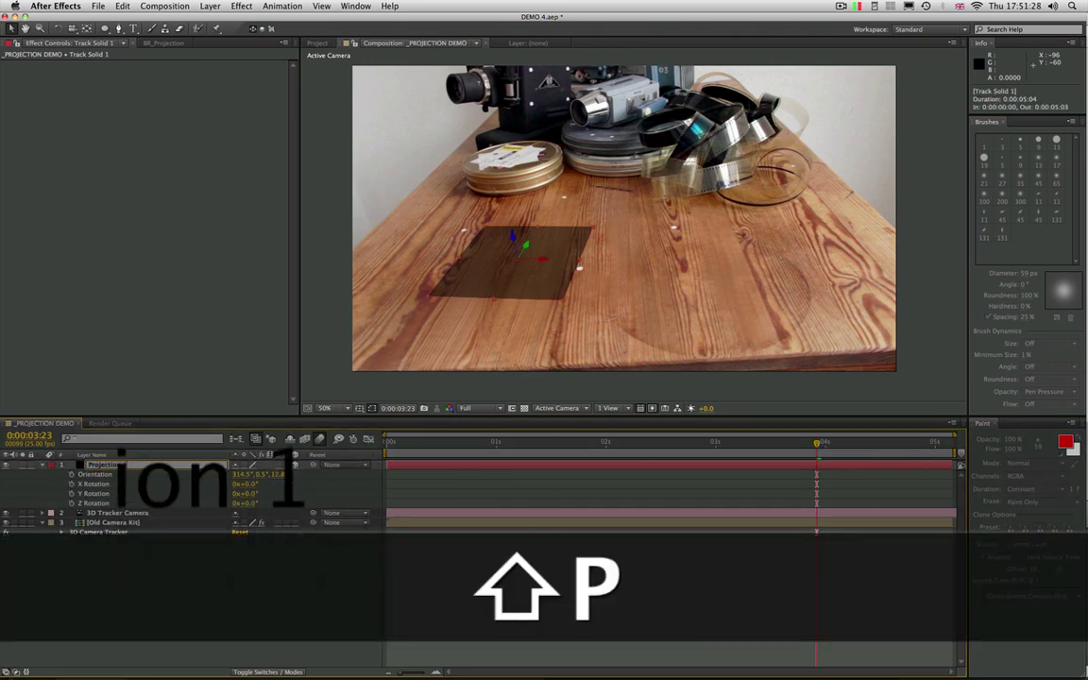
{"action": "key", "text": "Return"}
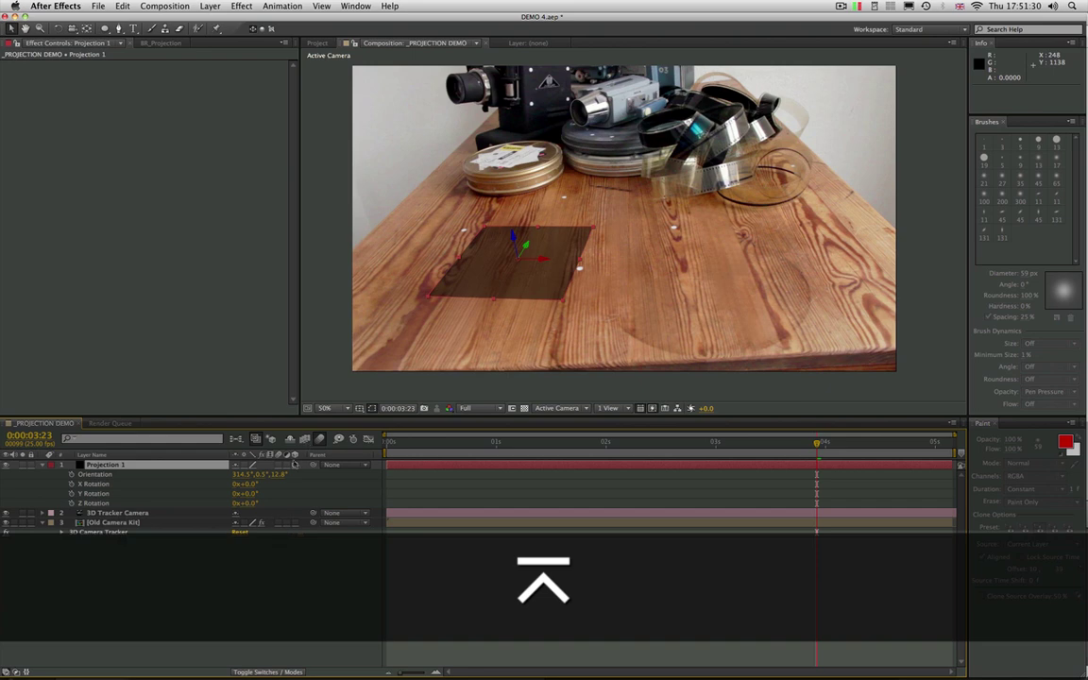
Set Projection 1's Z orientation to about 8.6° and reshape it into a longer rectangle with an X scale of about 66%
{"action": "left_click_drag", "start_coordinate": [282, 476], "coordinate": [260, 480]}
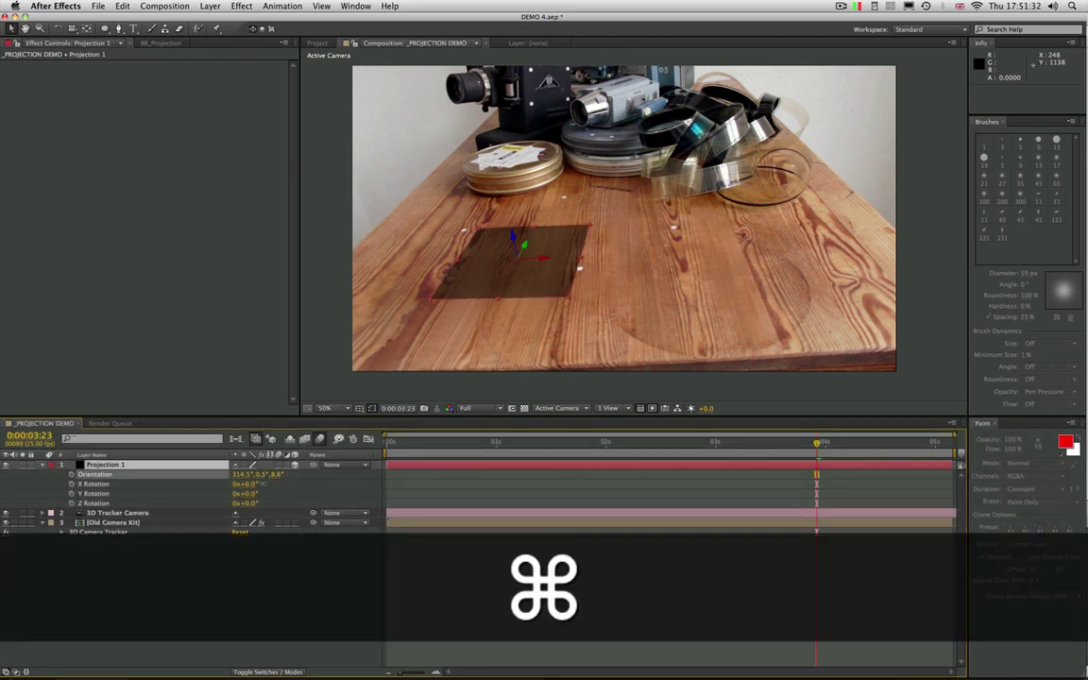
{"action": "left_click_drag", "start_coordinate": [581, 263], "coordinate": [557, 273]}
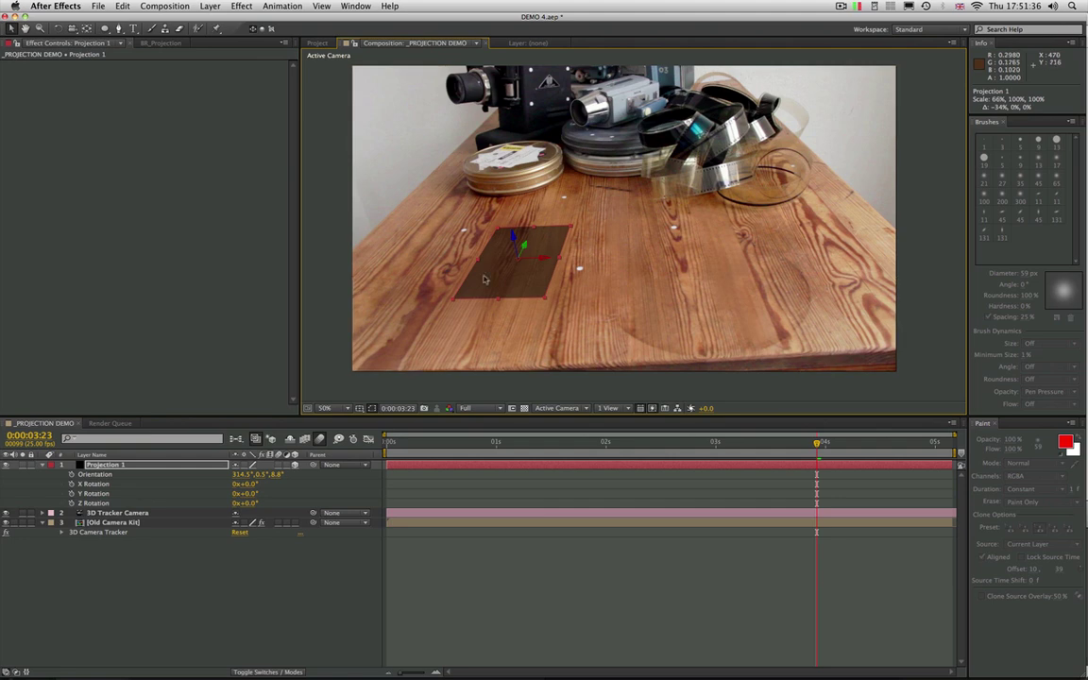
{"action": "left_click_drag", "start_coordinate": [498, 298], "coordinate": [489, 318]}
{"action": "left_click_drag", "start_coordinate": [548, 261], "coordinate": [551, 262]}
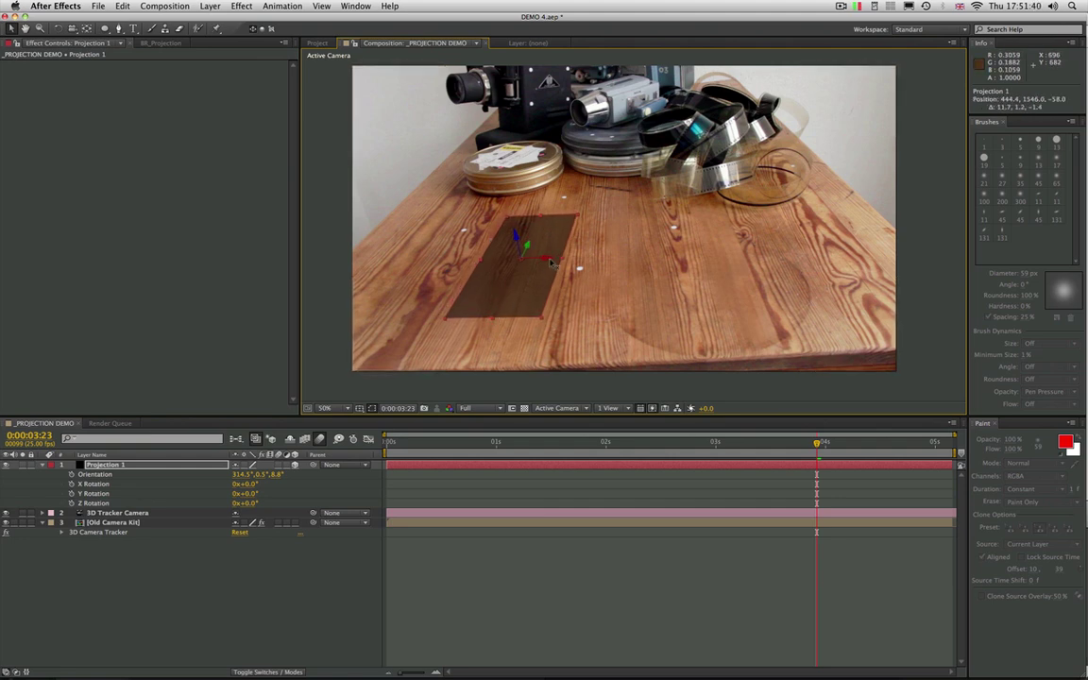
Refine Projection 1's Z orientation to about 6.9° and slide it toward the table's front edge, to about 424.6, 1661.0, -174.9
{"action": "left_click_drag", "start_coordinate": [278, 474], "coordinate": [271, 480]}
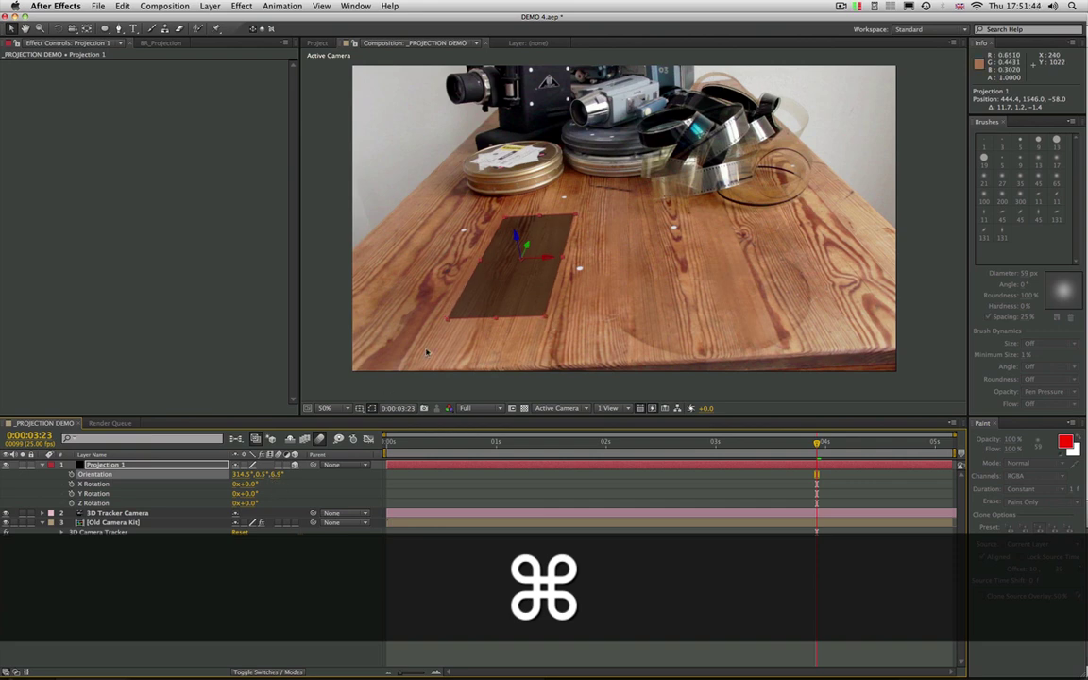
{"action": "left_click_drag", "start_coordinate": [526, 247], "coordinate": [522, 272]}
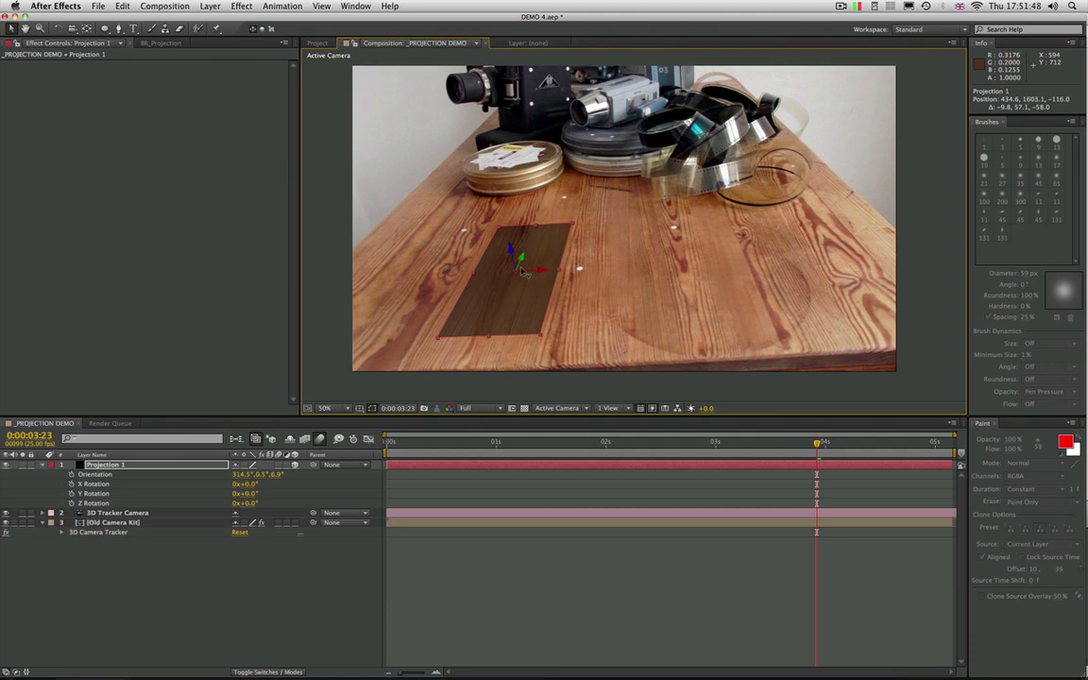
{"action": "left_click_drag", "start_coordinate": [526, 263], "coordinate": [518, 285]}
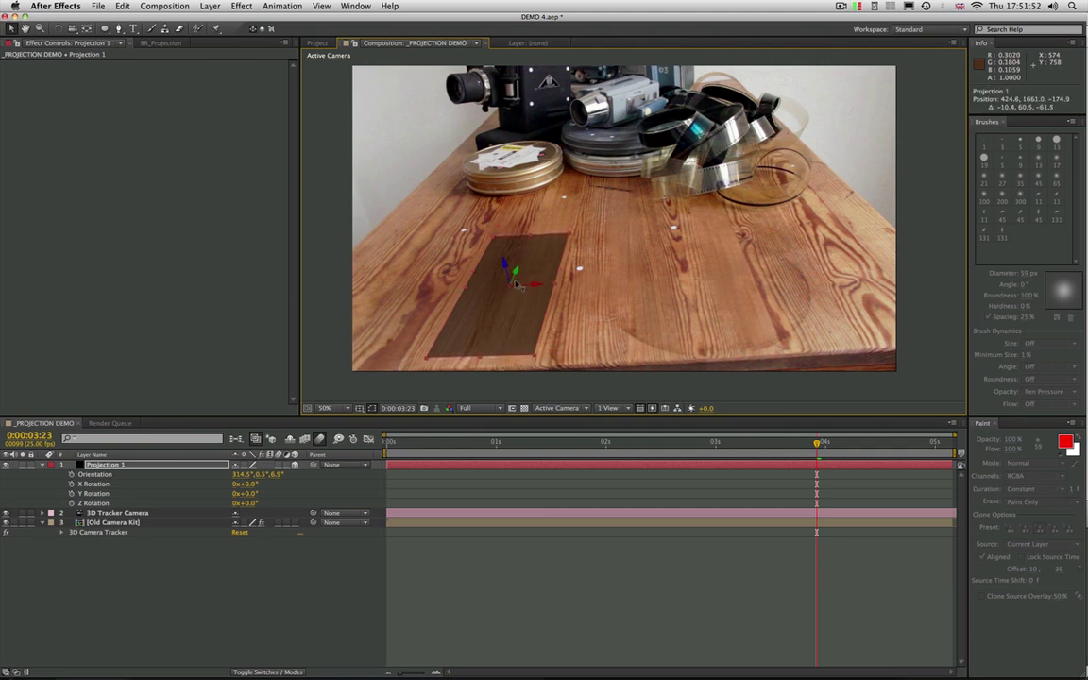
Project the Old Camera Kit layer onto Projection 1 with the BB_Projection script
{"action": "left_click", "coordinate": [139, 44]}
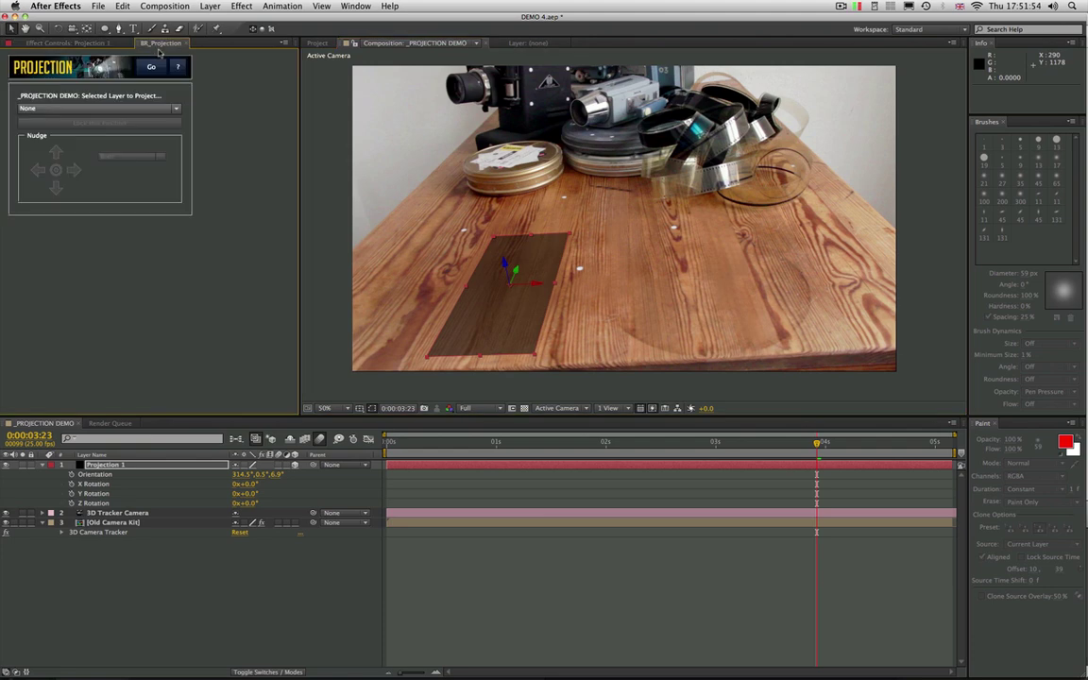
{"action": "left_click", "coordinate": [104, 107]}
{"action": "left_click", "coordinate": [95, 128]}
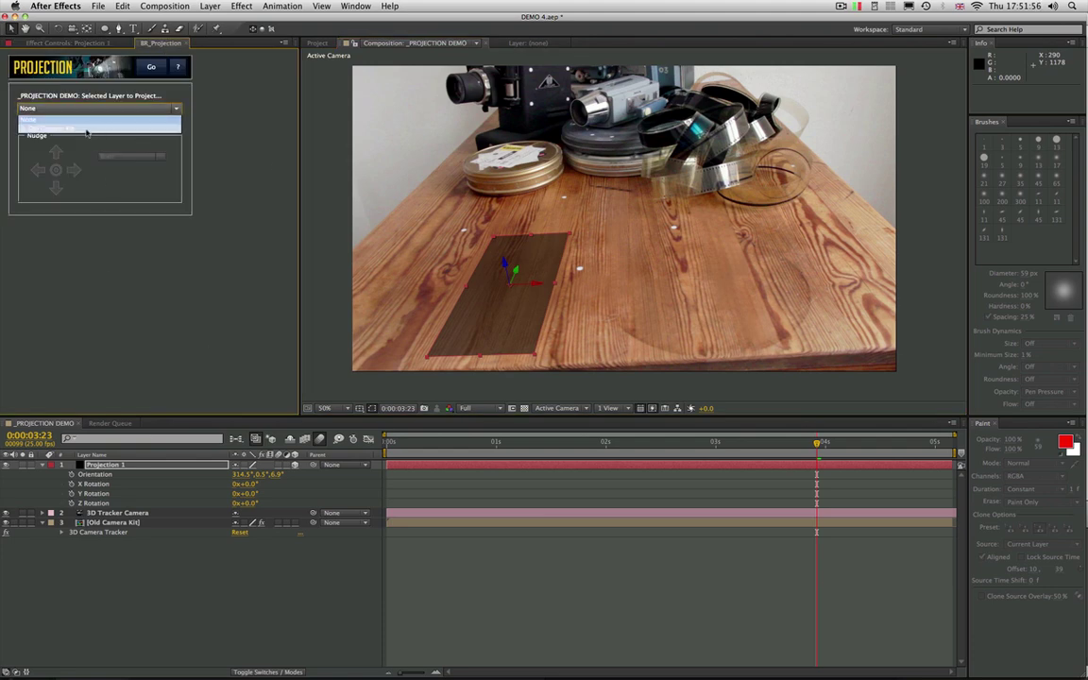
{"action": "left_click", "coordinate": [62, 108]}
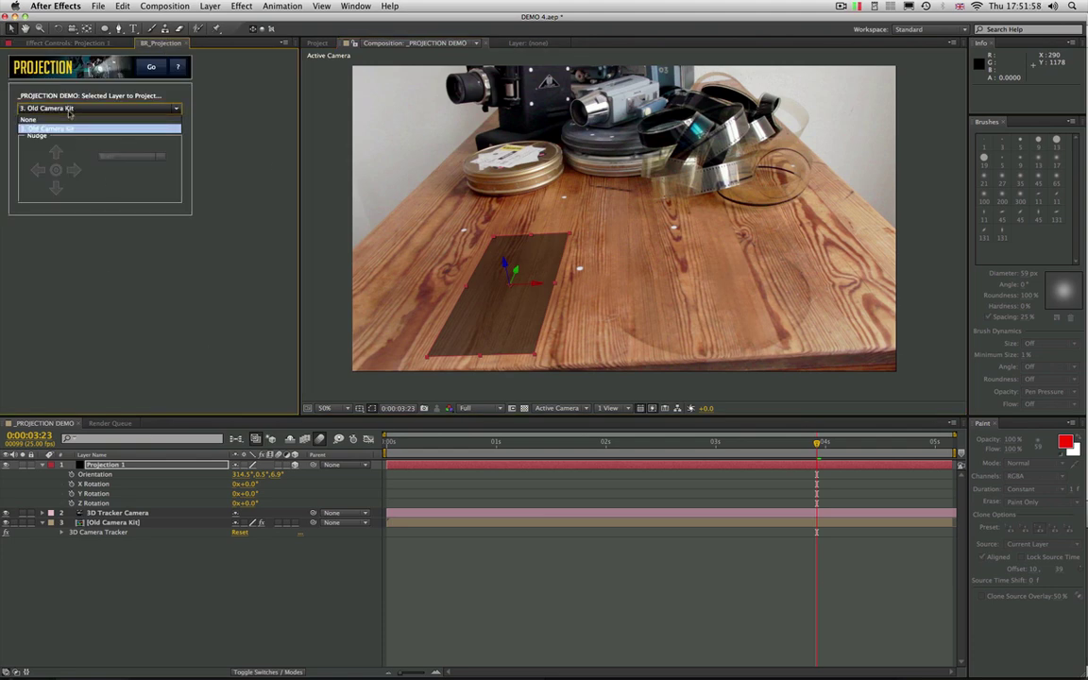
{"action": "left_click", "coordinate": [73, 128]}
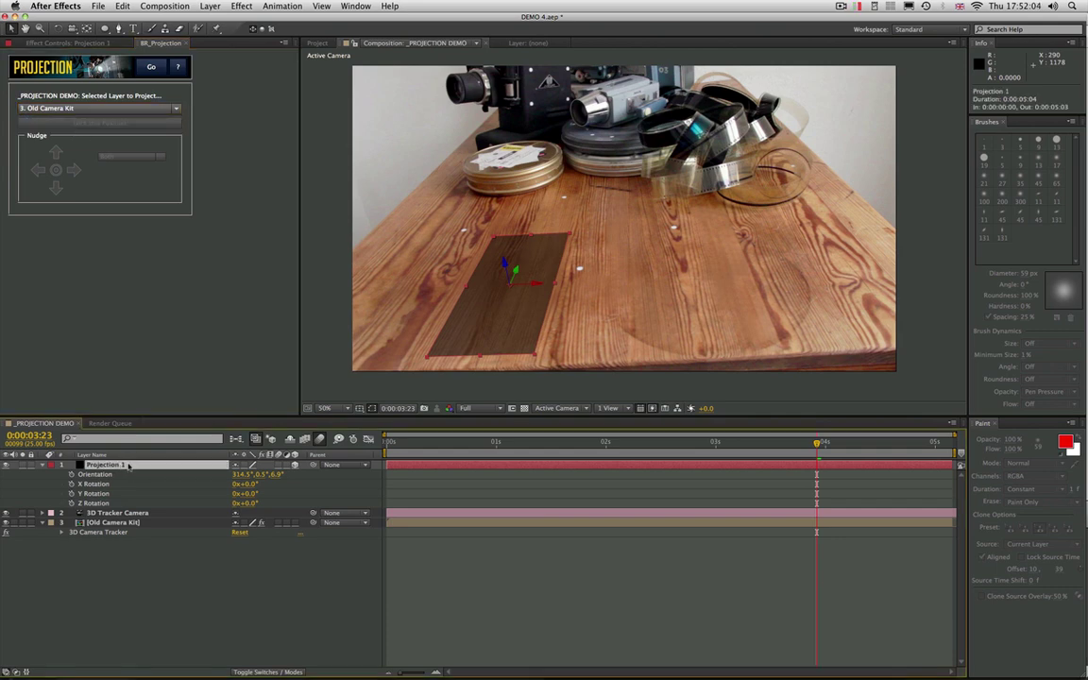
{"action": "left_click", "coordinate": [151, 66]}
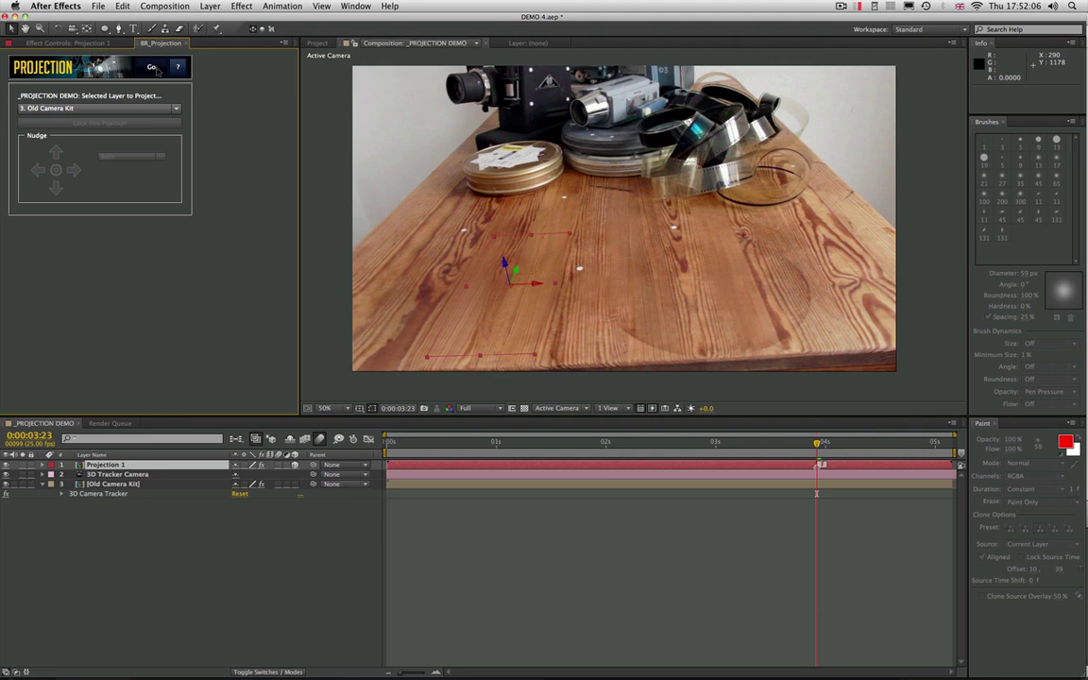
Move Projection 1 to the table's front right area, at about 1362.8, 1732.1, -258.7, and set its Z orientation to about 5.2°
{"action": "left_click_drag", "start_coordinate": [538, 286], "coordinate": [805, 296]}
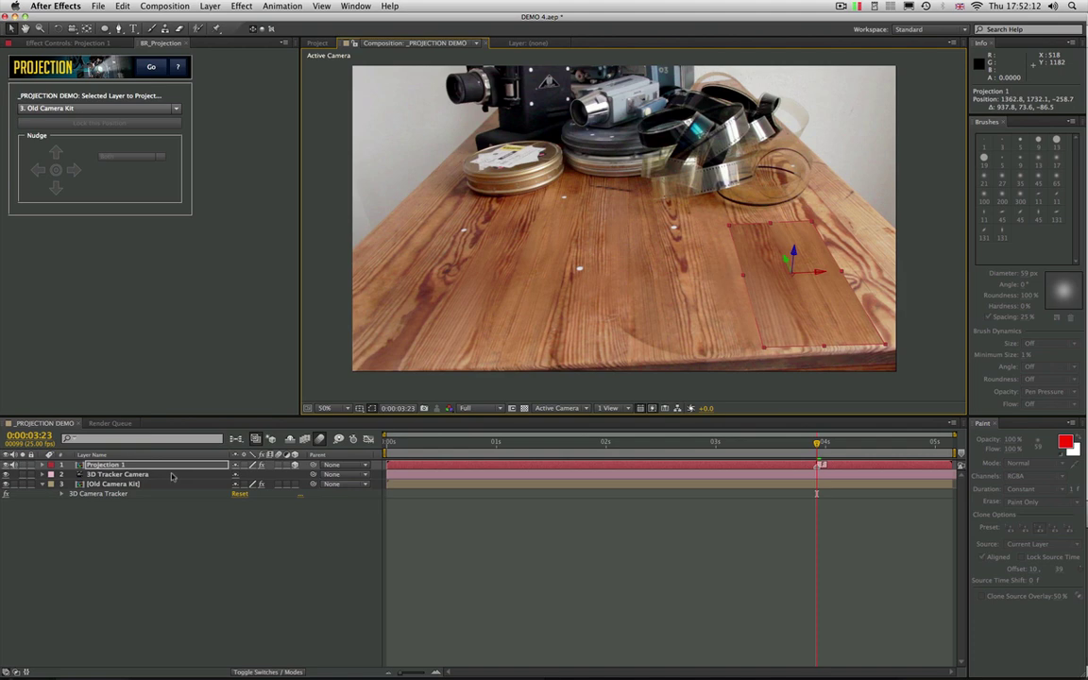
{"action": "key", "text": "r"}
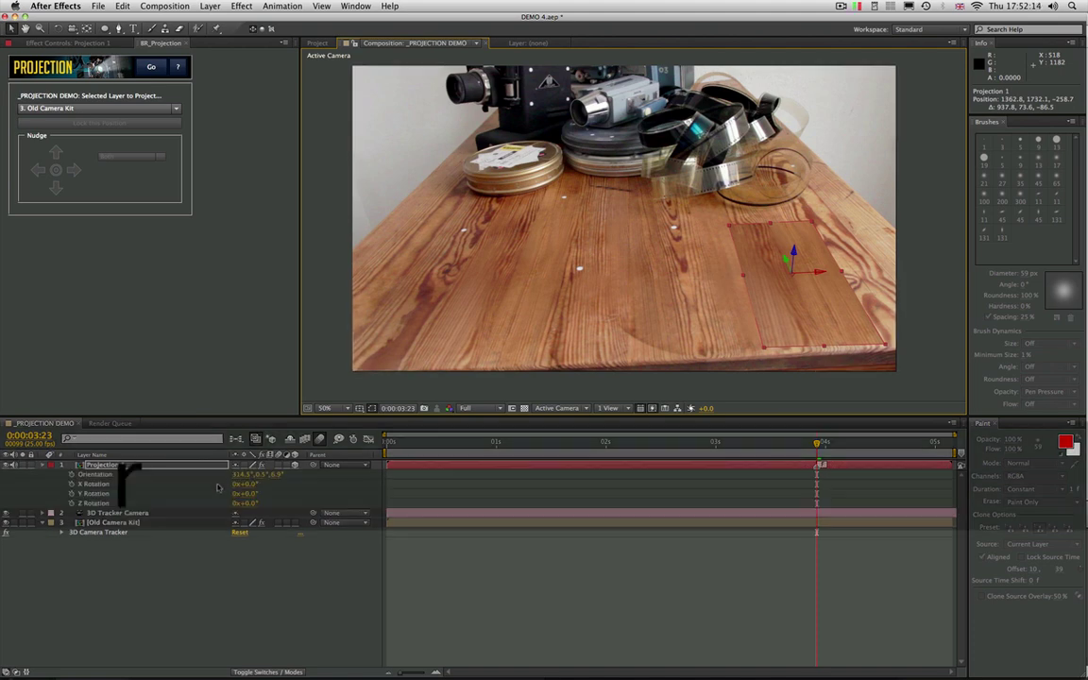
{"action": "left_click_drag", "start_coordinate": [275, 475], "coordinate": [274, 477]}
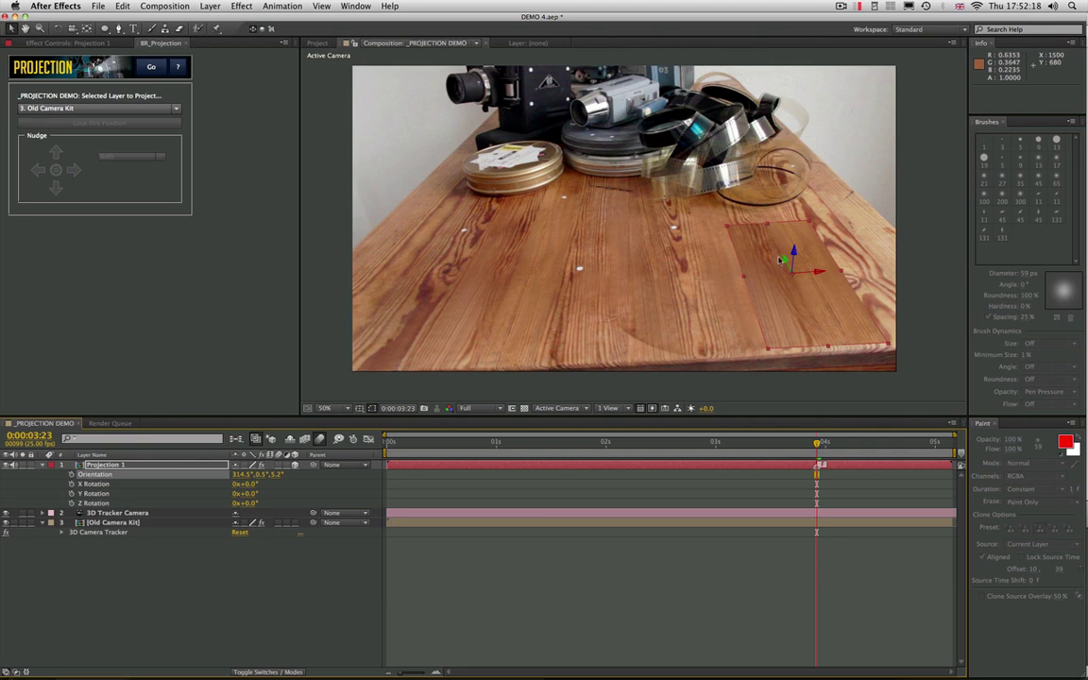
Slide Projection 1 toward the table's front edge, to about 1359.6, 1756.9, -283.9, and refine its Z orientation to about 4.4°
{"action": "left_click_drag", "start_coordinate": [785, 261], "coordinate": [789, 268]}
{"action": "left_click_drag", "start_coordinate": [770, 354], "coordinate": [783, 354]}
{"action": "left_click_drag", "start_coordinate": [787, 261], "coordinate": [789, 265]}
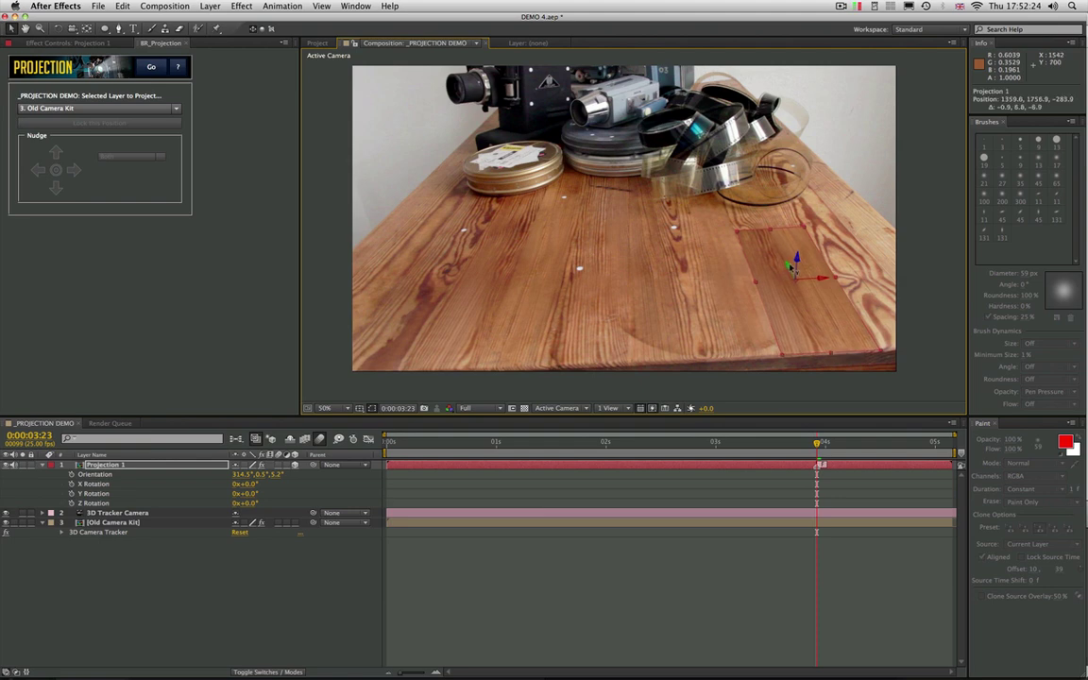
{"action": "key", "text": "super"}
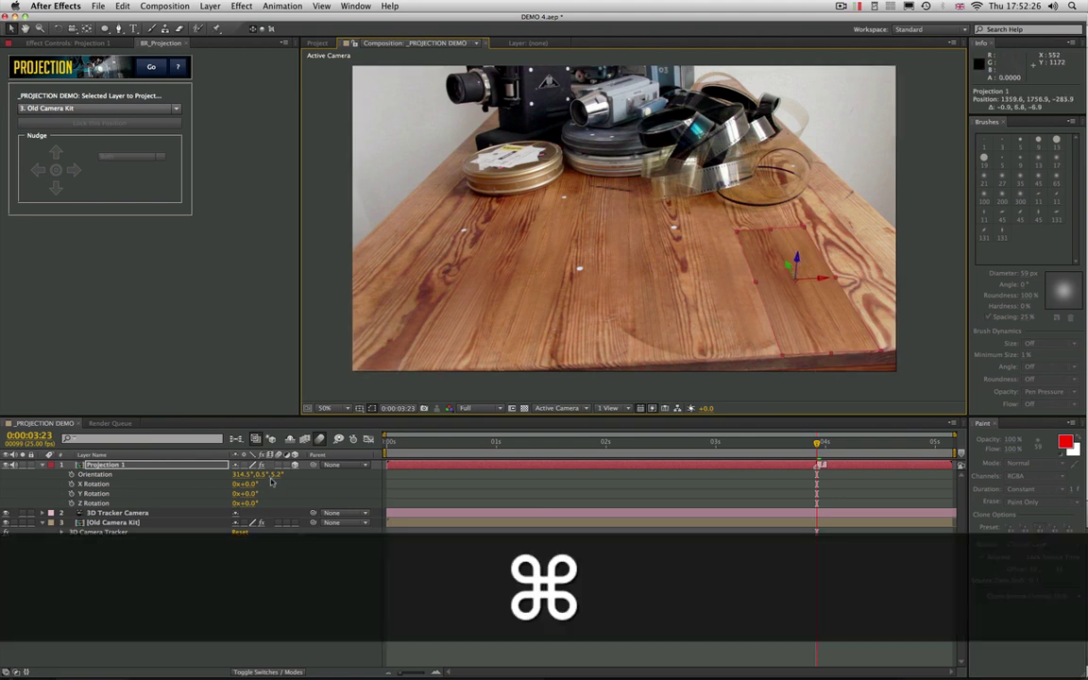
{"action": "left_click_drag", "start_coordinate": [277, 475], "coordinate": [275, 477]}
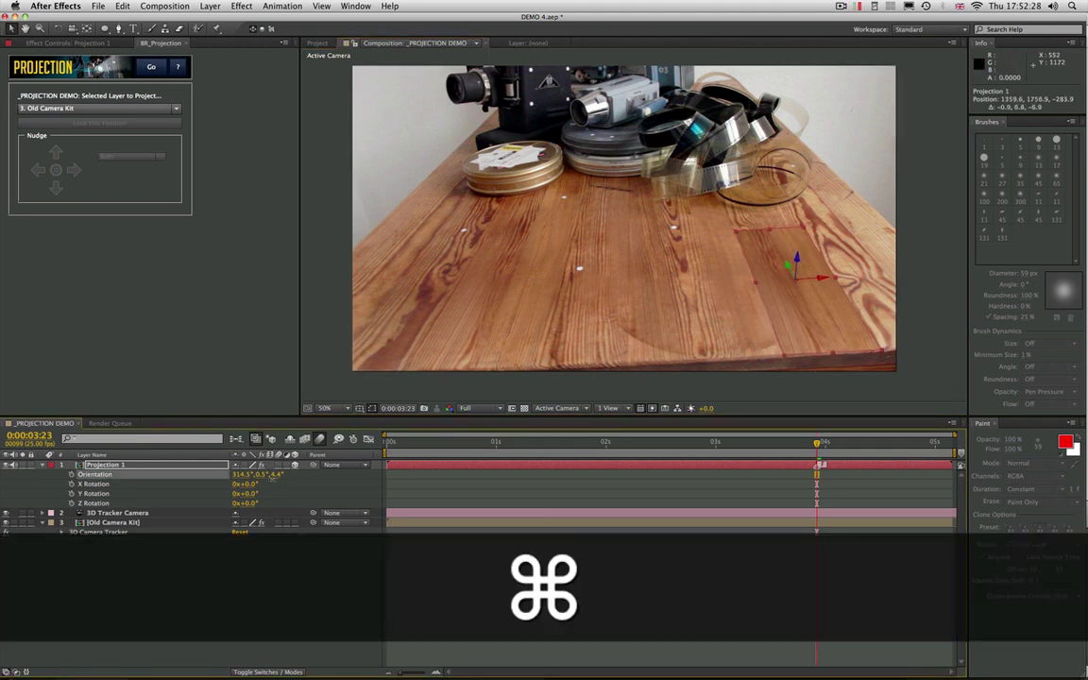
Add a rectangular mask covering all of Projection 1, with an expansion of about -1.3 pixels and a feather of 3 pixels
{"action": "left_click_drag", "start_coordinate": [104, 28], "coordinate": [118, 29]}
{"action": "double_click", "coordinate": [103, 28]}
{"action": "key", "text": "v"}
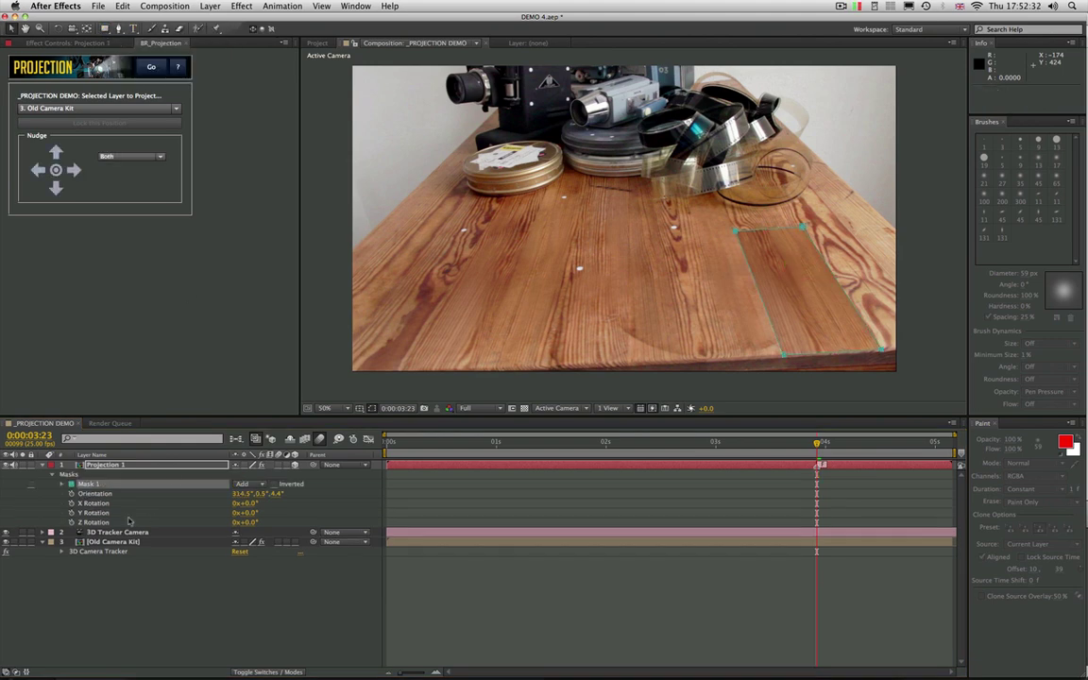
{"action": "left_click", "coordinate": [61, 484]}
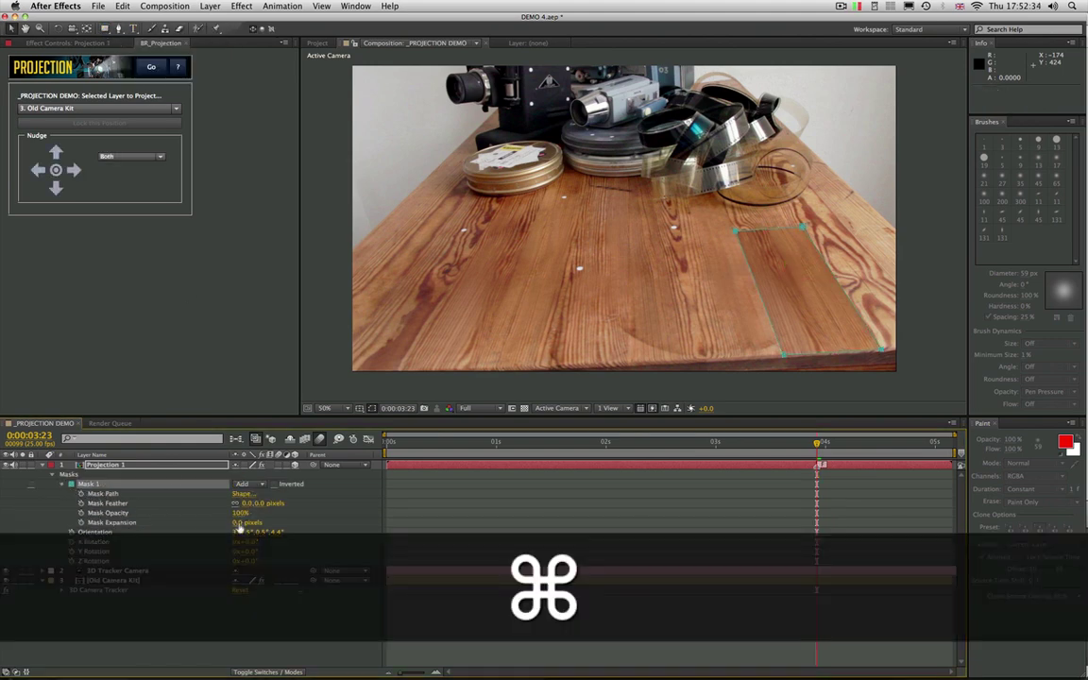
{"action": "left_click_drag", "start_coordinate": [244, 523], "coordinate": [233, 523]}
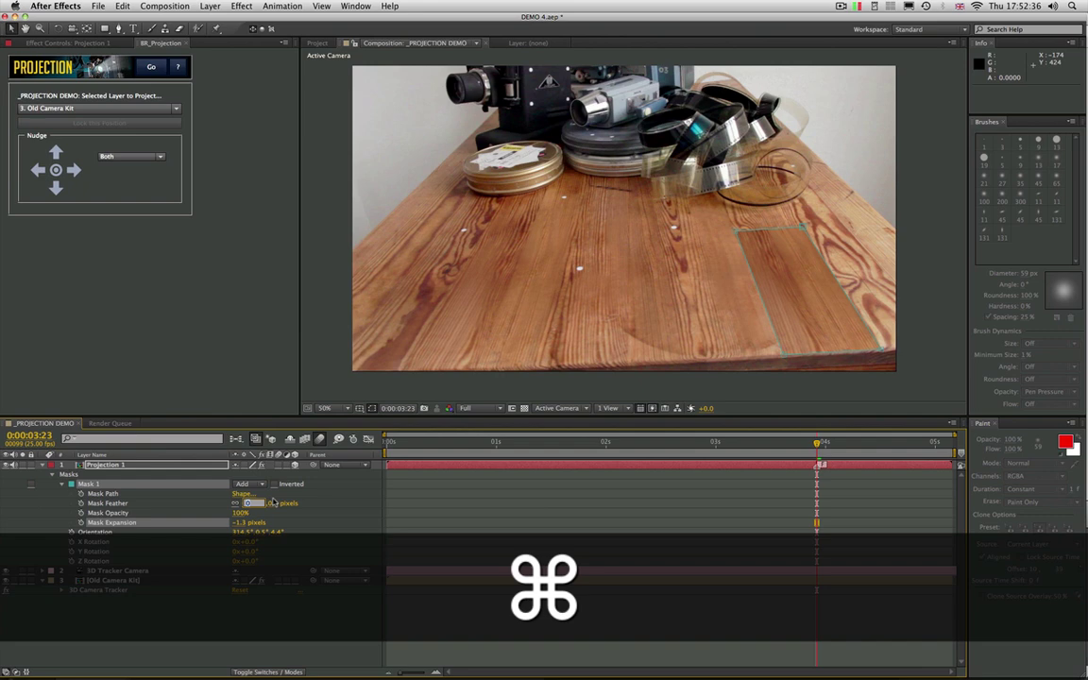
{"action": "type", "text": "3"}
{"action": "key", "text": "Return"}
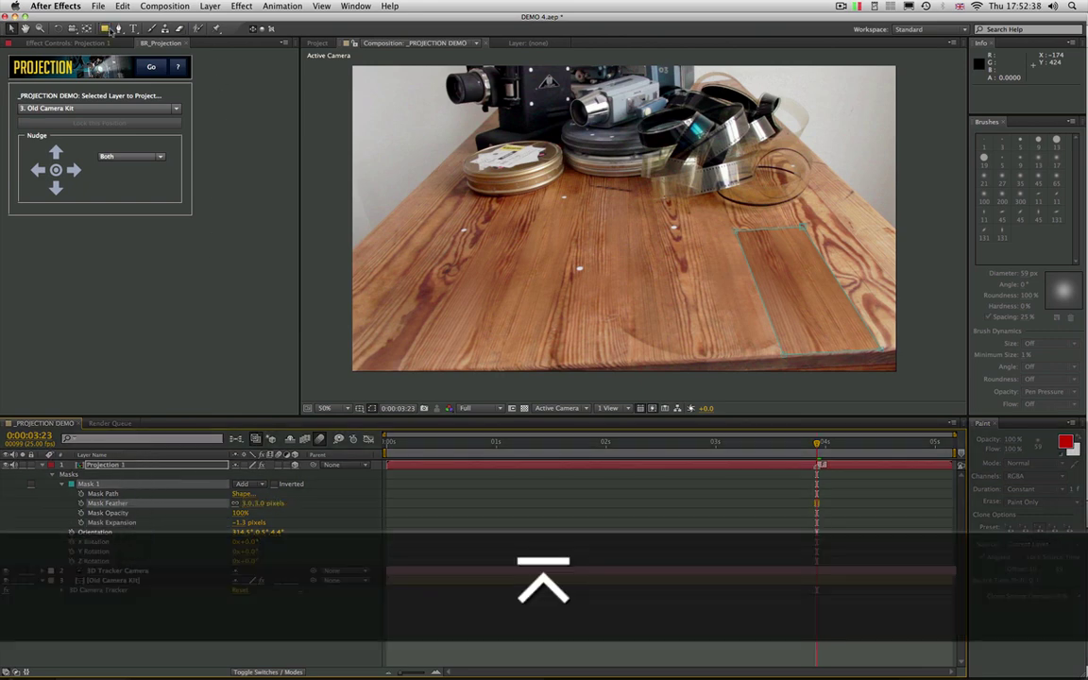
Draw a second rectangular mask across the far end of the Projection 1 patch and set its mode to Subtract
{"action": "double_click", "coordinate": [105, 28]}
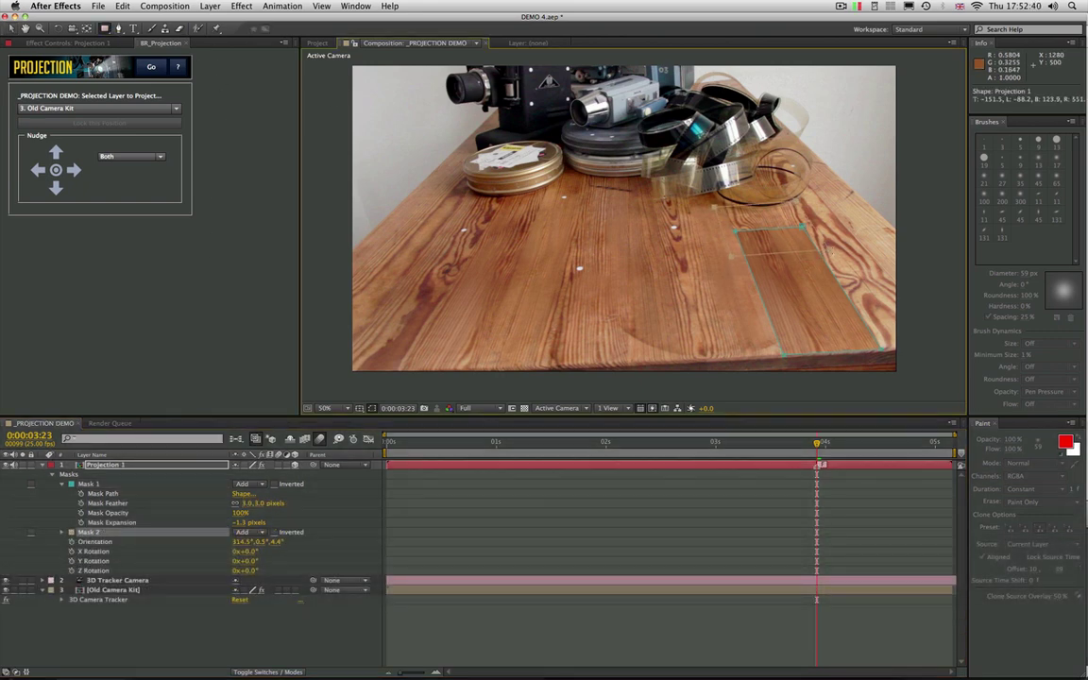
{"action": "left_click", "coordinate": [247, 532]}
{"action": "left_click", "coordinate": [268, 567]}
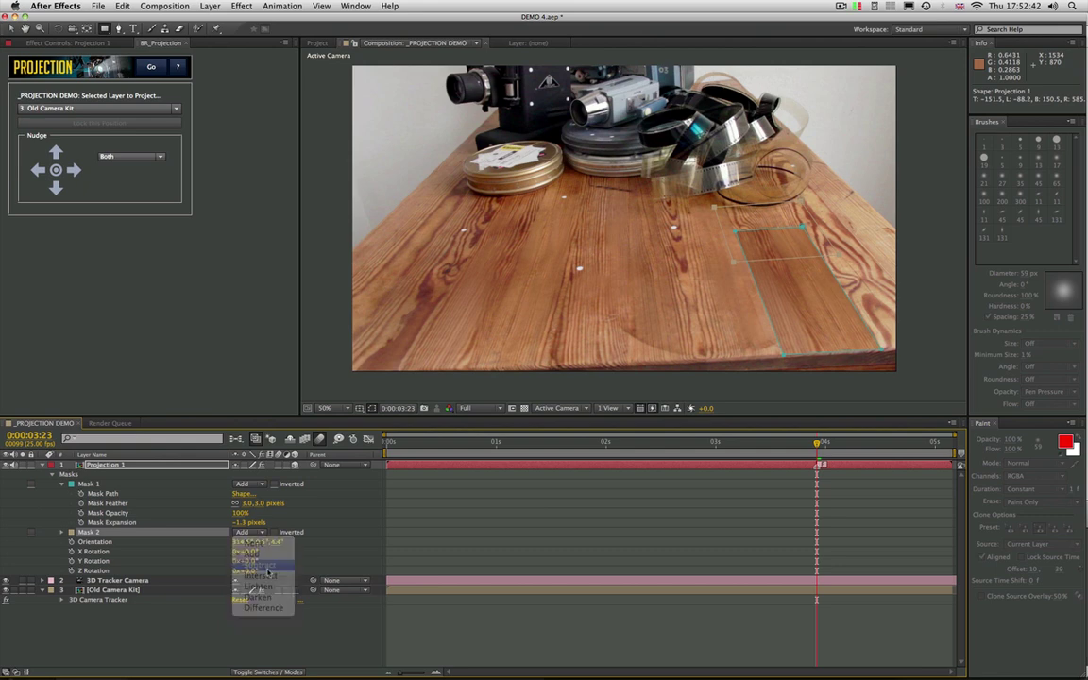
Feather Mask 2 by 150 pixels vertically only and hide the layer controls to view the blend
{"action": "key", "text": "f"}
{"action": "key", "text": "f"}
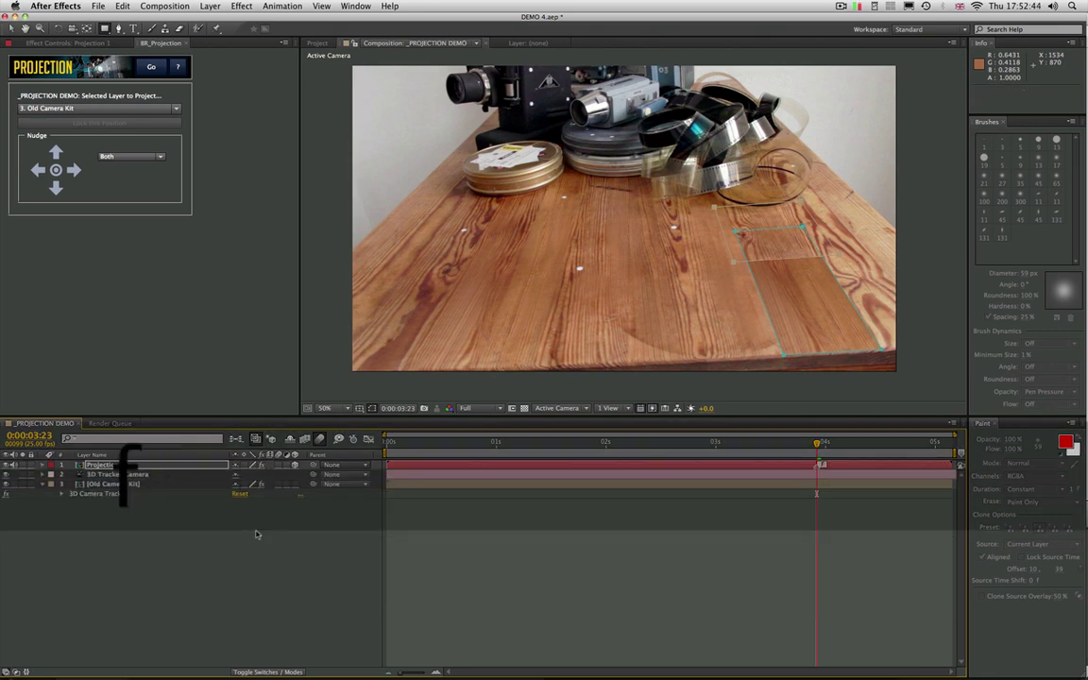
{"action": "key", "text": "f"}
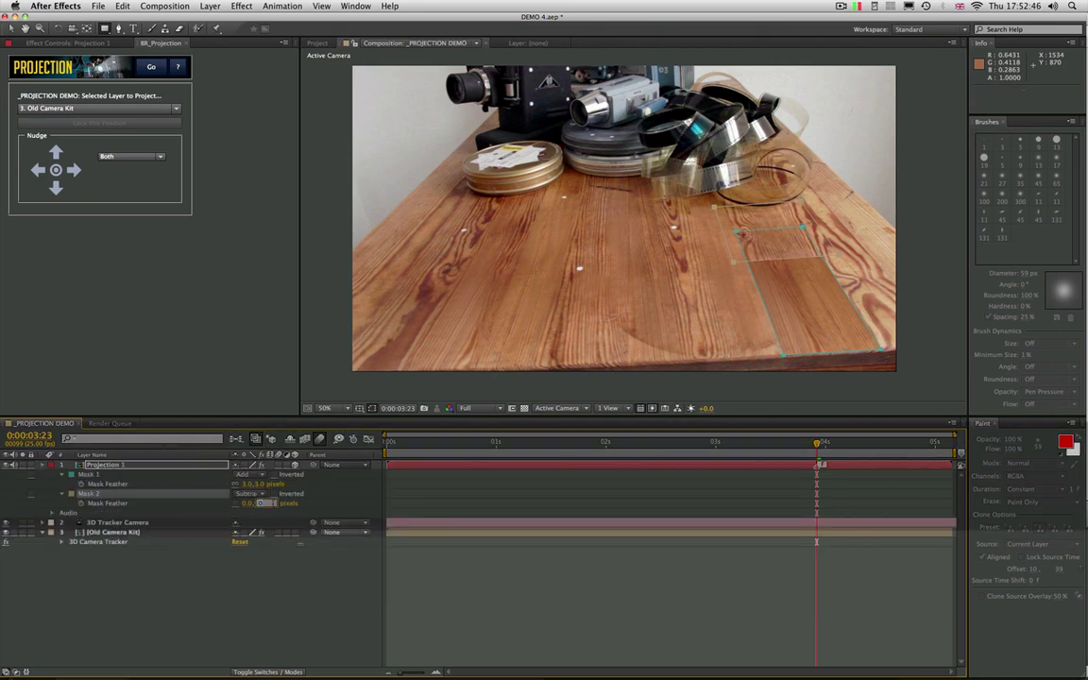
{"action": "type", "text": "2"}
{"action": "type", "text": "40"}
{"action": "key", "text": "Return"}
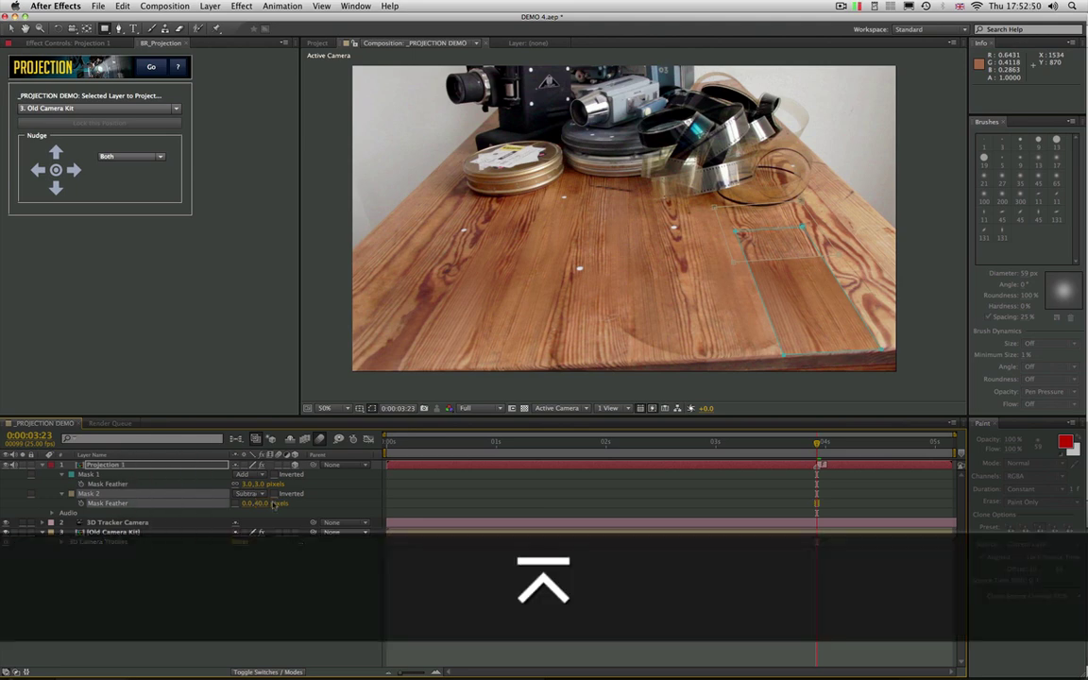
{"action": "key", "text": "super+shift+h"}
{"action": "key", "text": "super+shift+h"}
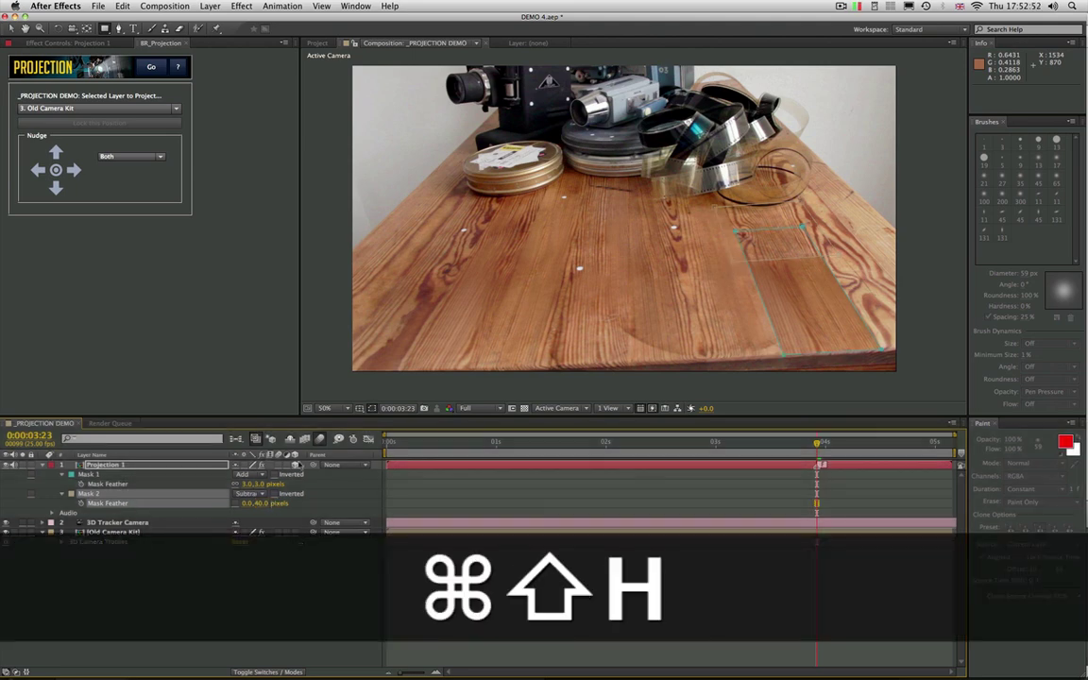
{"action": "left_click_drag", "start_coordinate": [302, 503], "coordinate": [310, 502]}
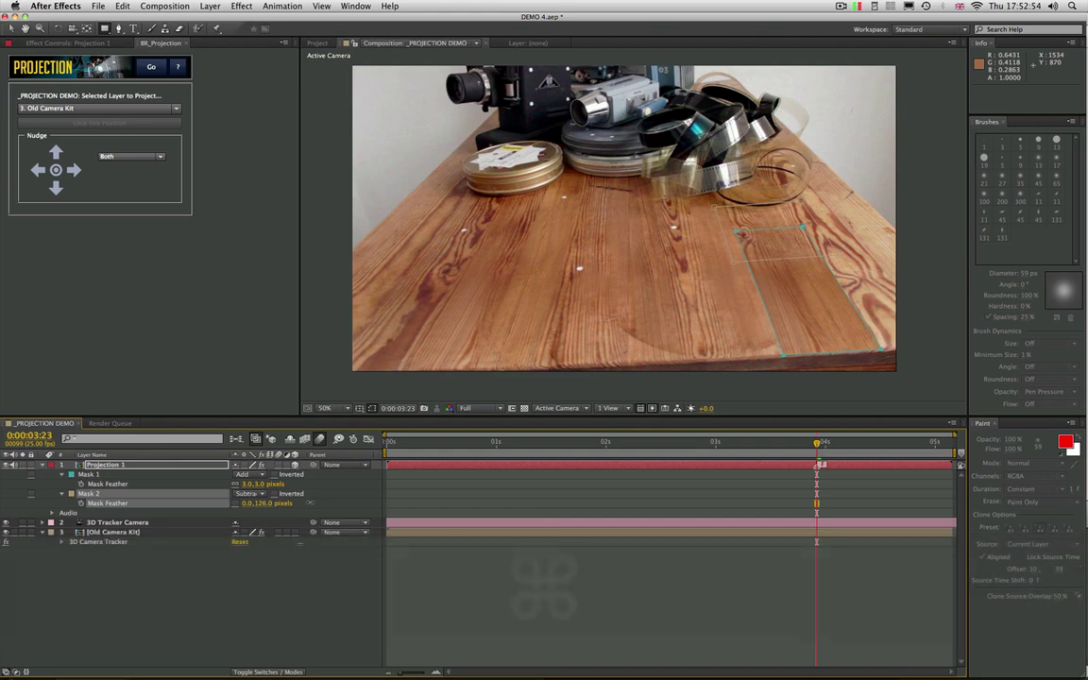
{"action": "key", "text": "super+shift+h"}
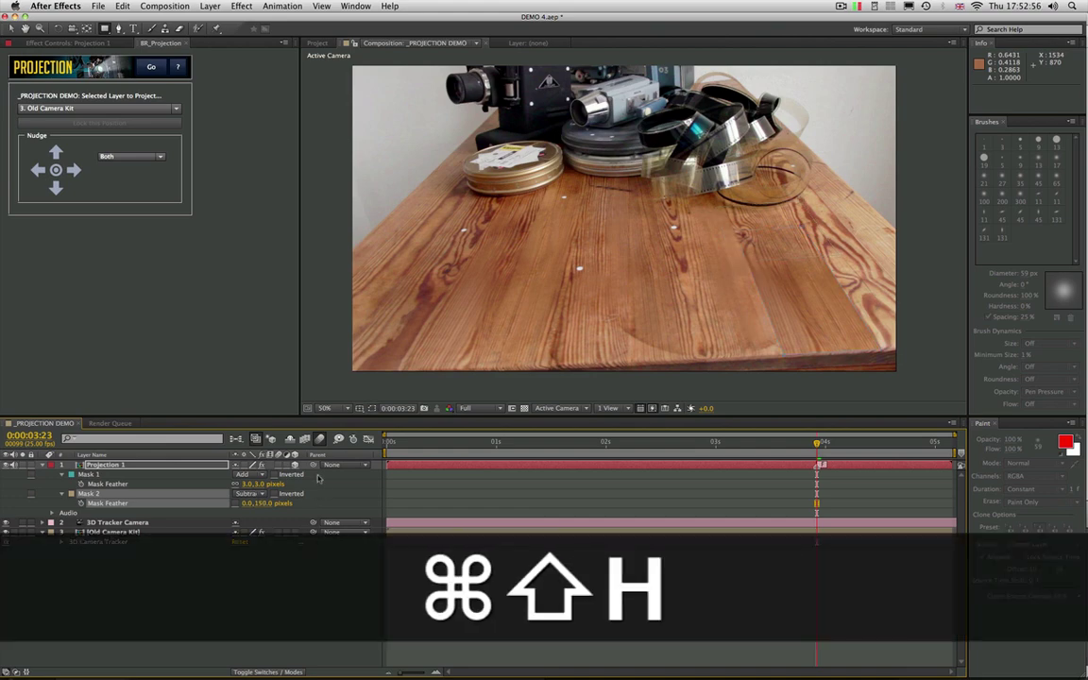
Apply a Curves effect to Projection 1 and brighten the patch by pulling the RGB white point inward
{"action": "left_click", "coordinate": [240, 6]}
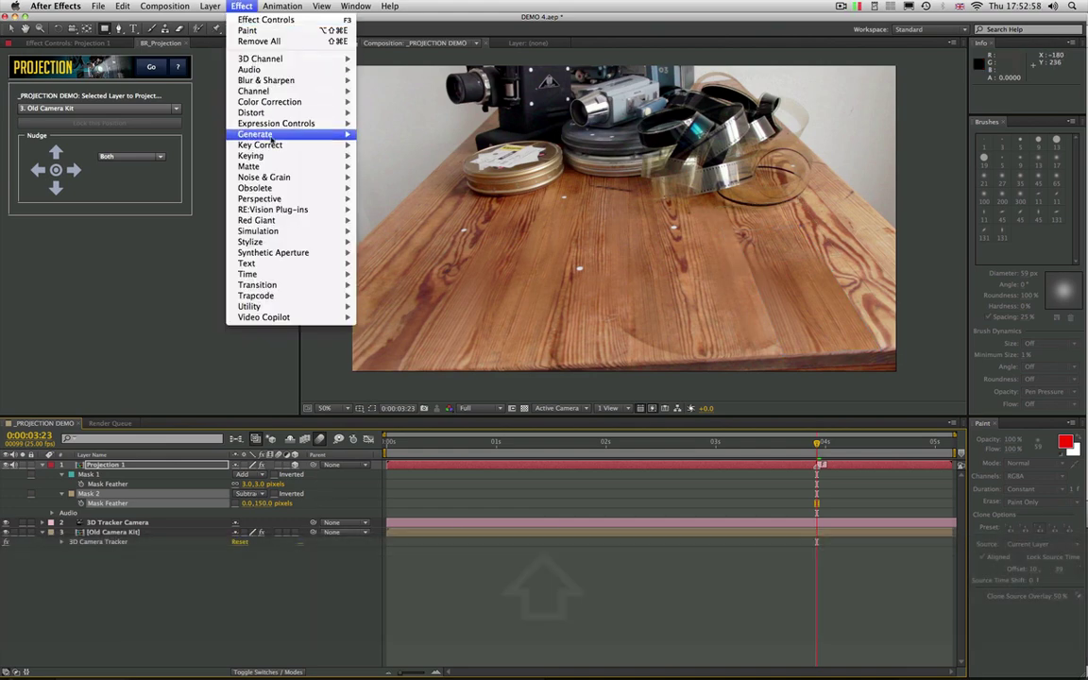
{"action": "mouse_move", "coordinate": [274, 101]}
{"action": "left_click", "coordinate": [382, 295]}
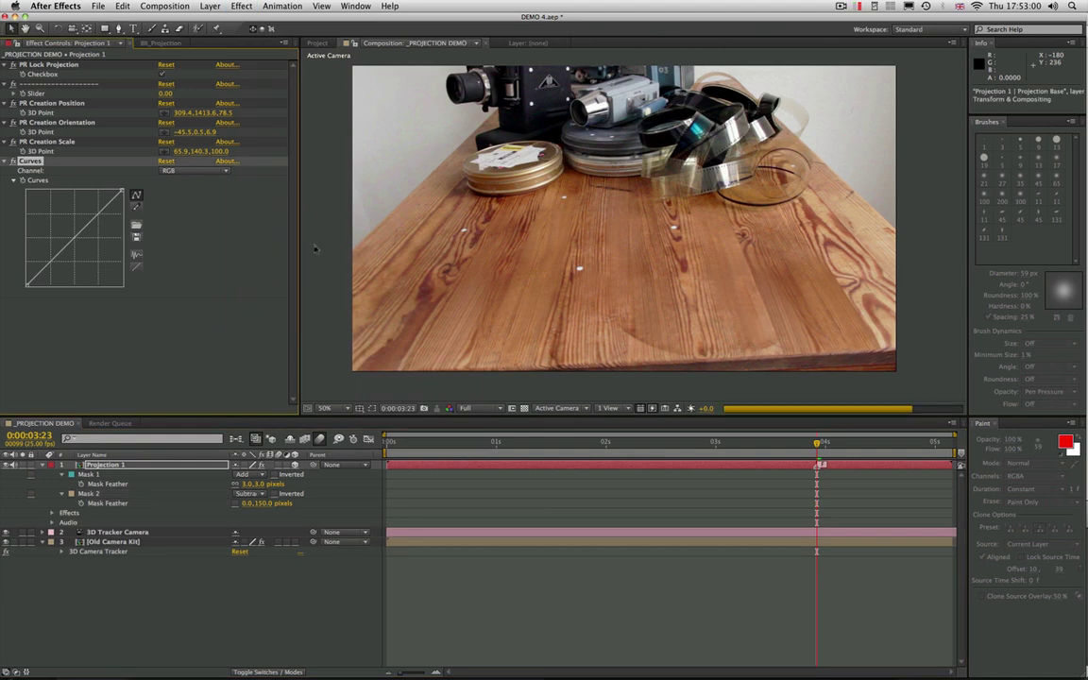
{"action": "left_click_drag", "start_coordinate": [121, 194], "coordinate": [116, 193]}
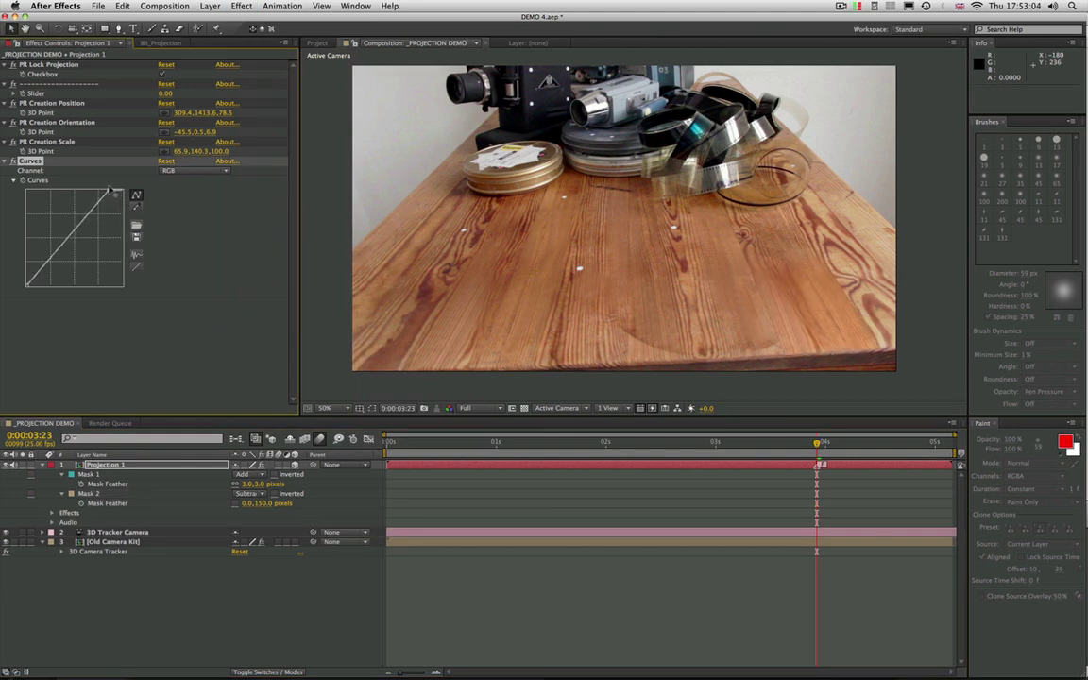
Apply a Hue/Saturation effect to Projection 1 and reduce the master saturation to -15
{"action": "left_click", "coordinate": [240, 6]}
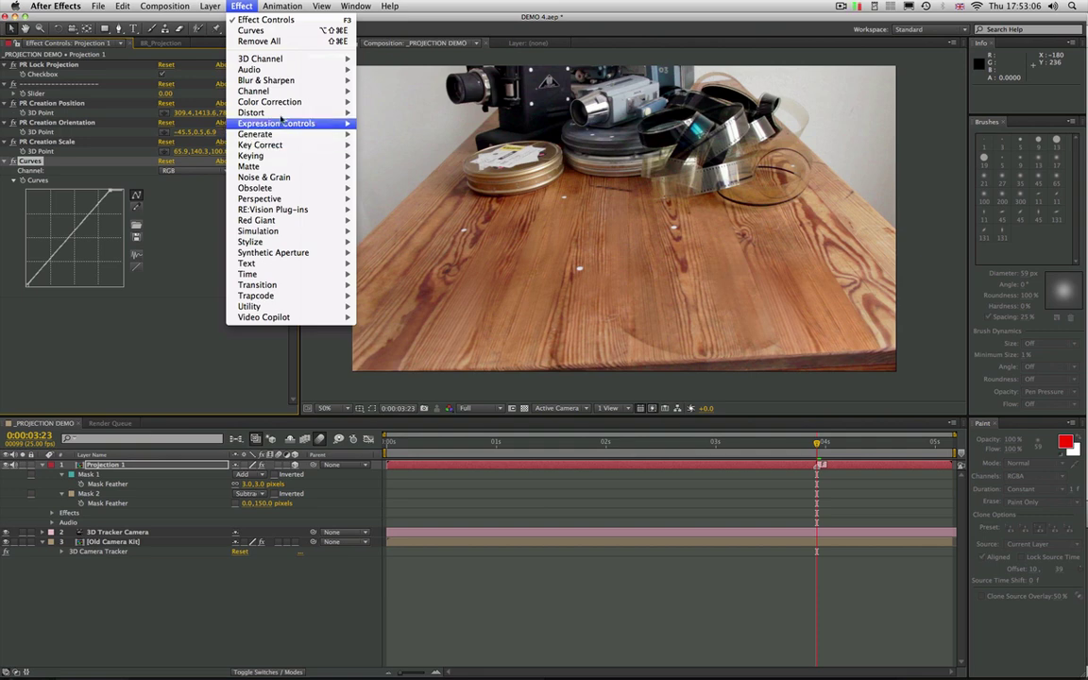
{"action": "mouse_move", "coordinate": [273, 101]}
{"action": "left_click", "coordinate": [396, 338]}
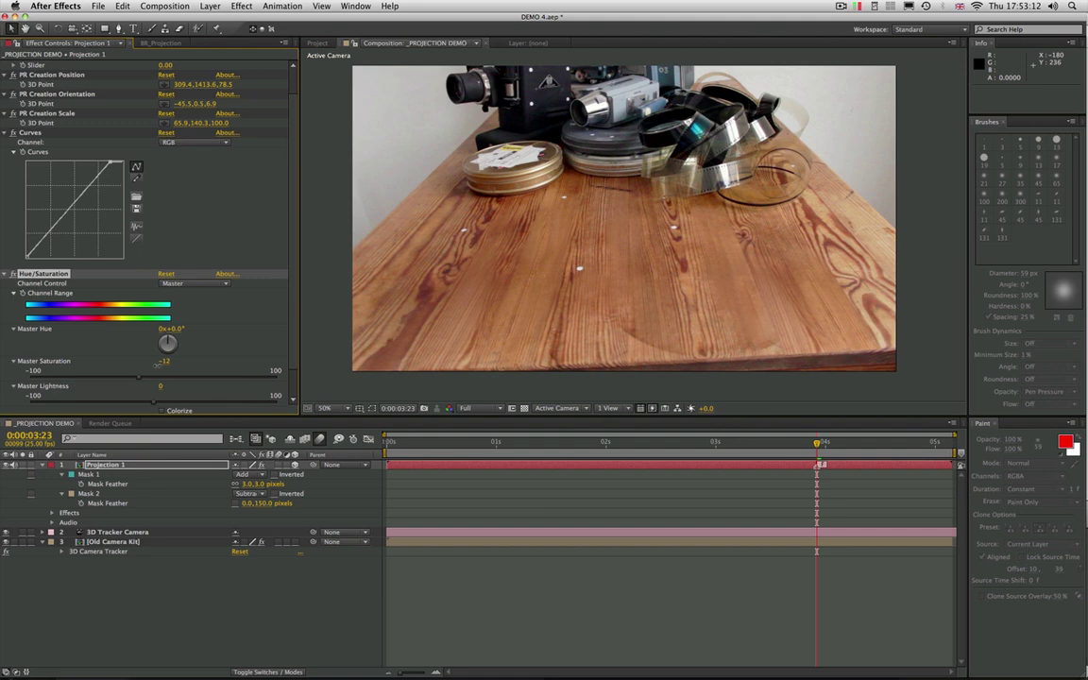
Draw a third rectangular mask along the patch's right edge, extending past the table, and set its mode to Subtract
{"action": "left_click", "coordinate": [104, 28]}
{"action": "left_click_drag", "start_coordinate": [872, 219], "coordinate": [879, 372]}
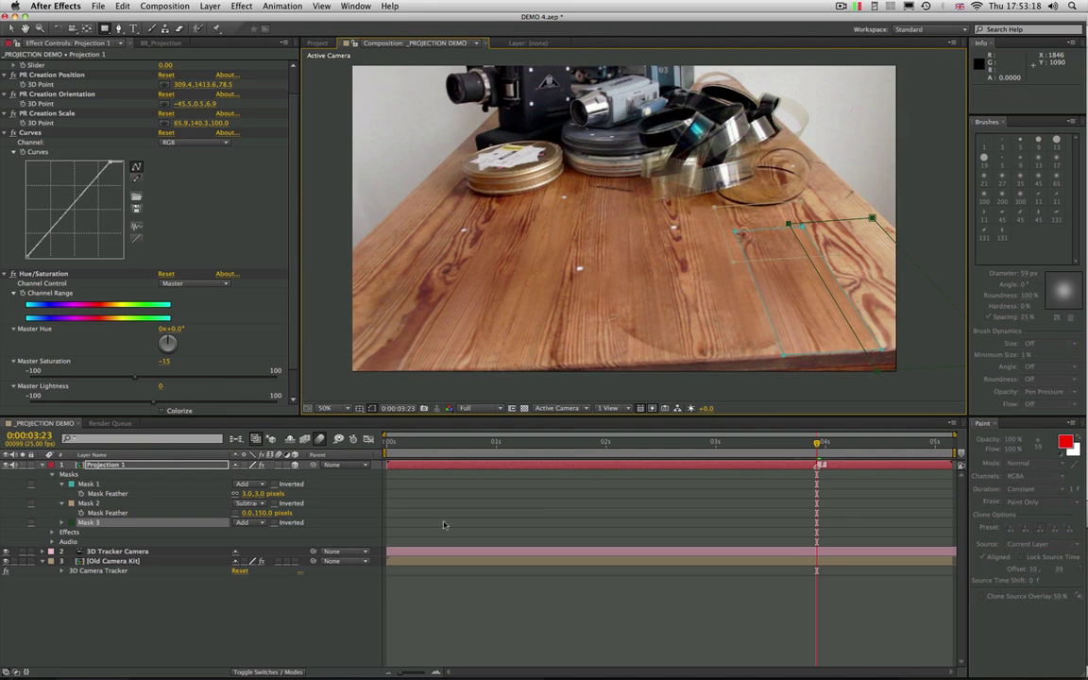
{"action": "left_click", "coordinate": [253, 525]}
{"action": "left_click", "coordinate": [261, 556]}
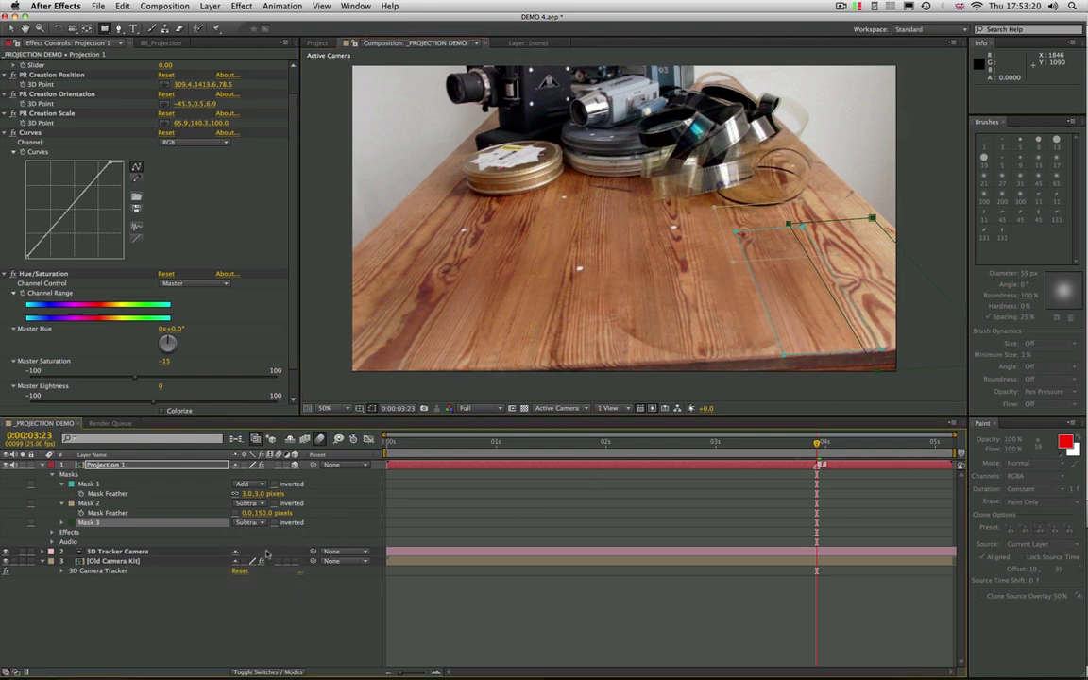
Set Mask 3's feather to 2 pixels and hide the layer controls to check the patch edge
{"action": "key", "text": "f"}
{"action": "key", "text": "f"}
{"action": "key", "text": "2"}
{"action": "key", "text": "Return"}
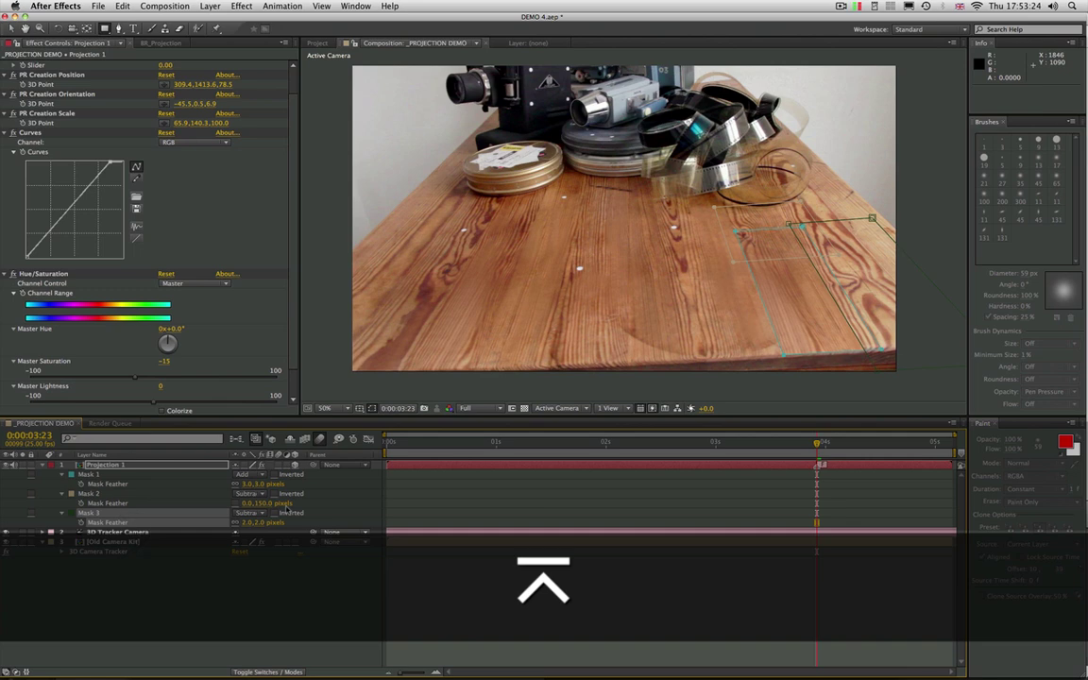
{"action": "key", "text": "super+shift+h"}
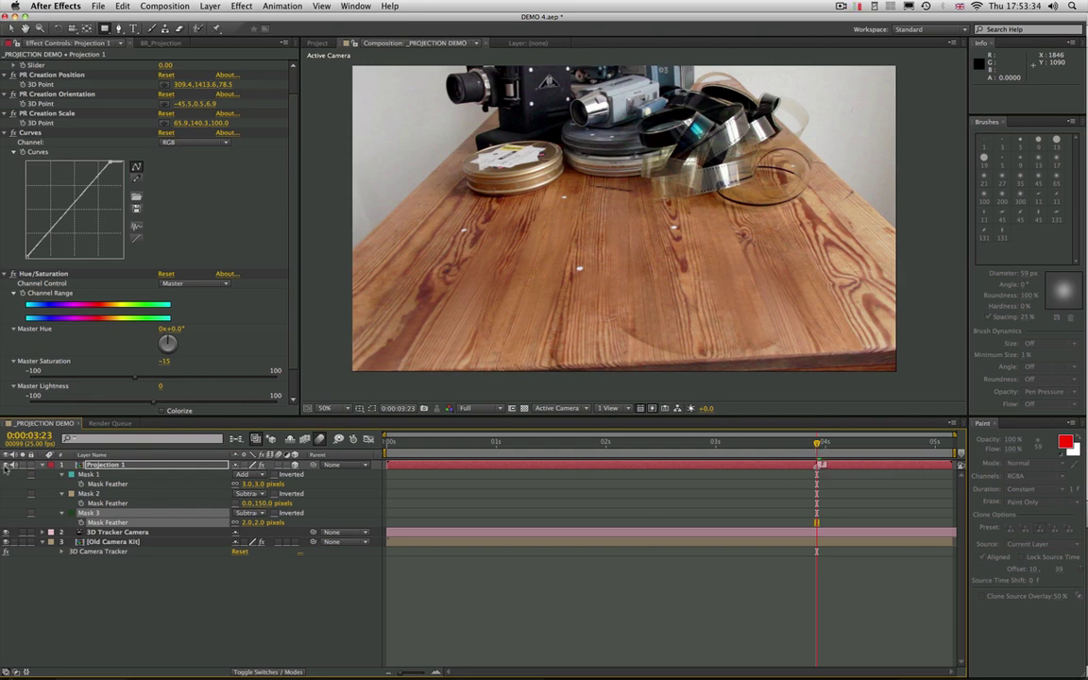
Run a RAM preview of the whole composition and return the playhead to 0:00:03:23
{"action": "key", "text": "KP_0"}
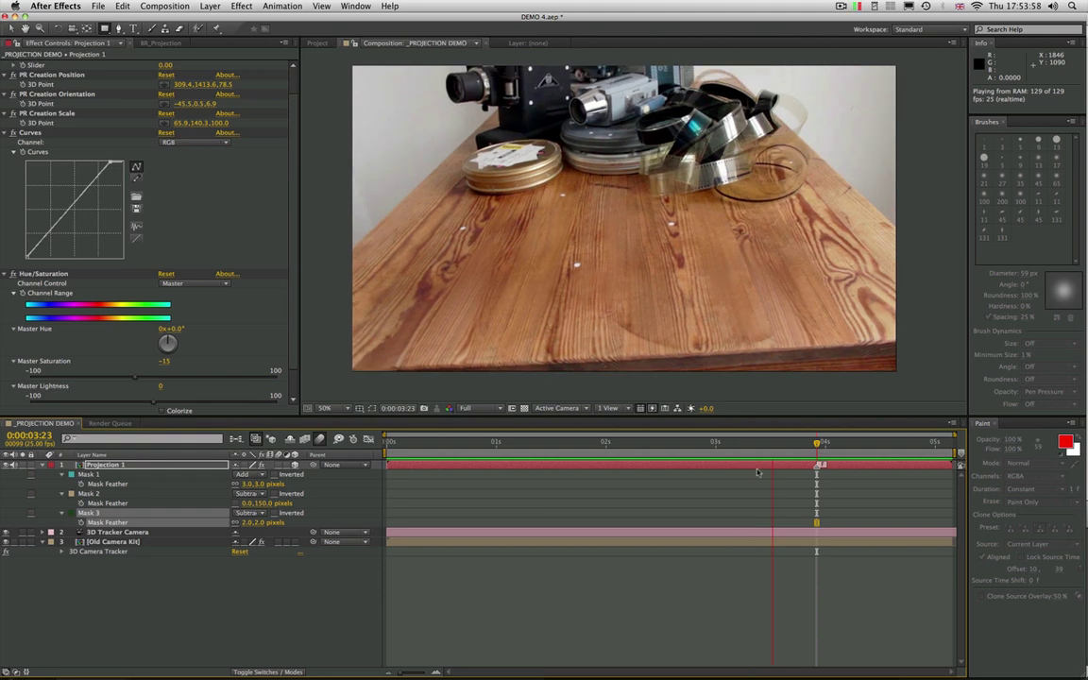
{"action": "key", "text": "space"}
{"action": "left_click_drag", "start_coordinate": [848, 450], "coordinate": [817, 468]}
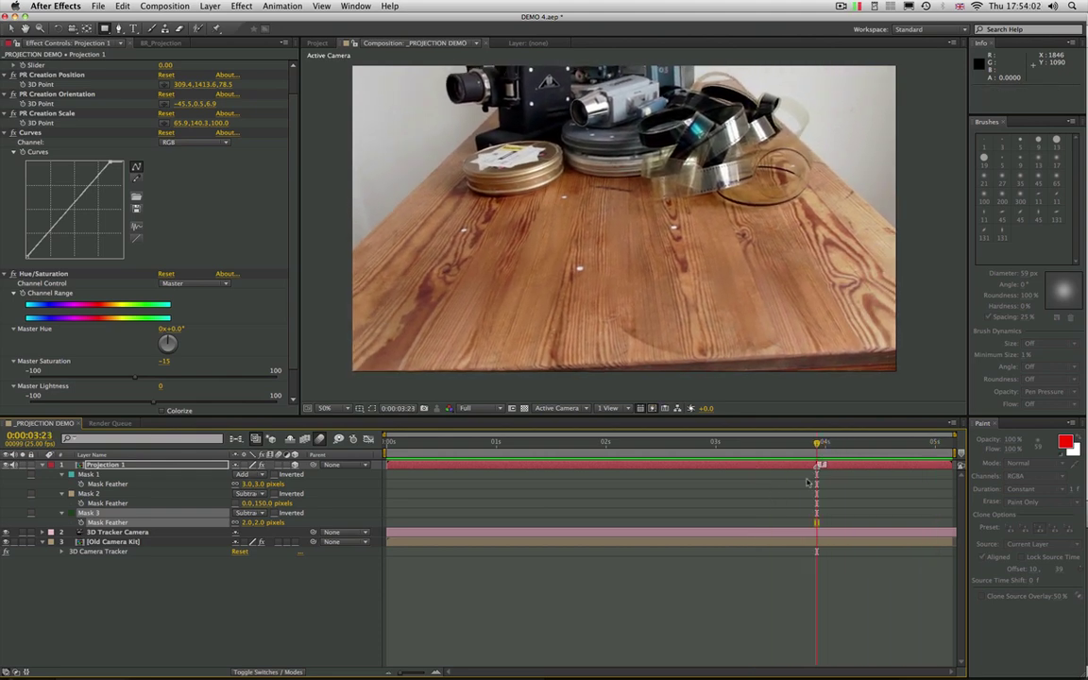
Set Projection 1's Z orientation to about 4.8° and check the patch at earlier frames, stopping at 0:00:02:22
{"action": "key", "text": "r"}
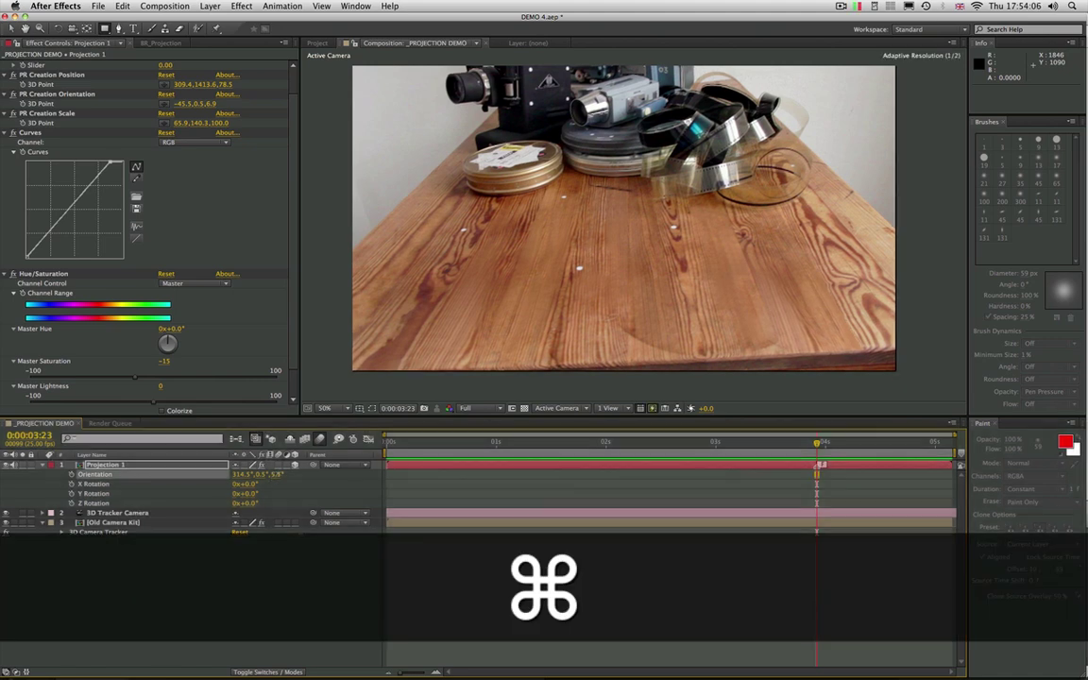
{"action": "left_click_drag", "start_coordinate": [799, 441], "coordinate": [685, 476]}
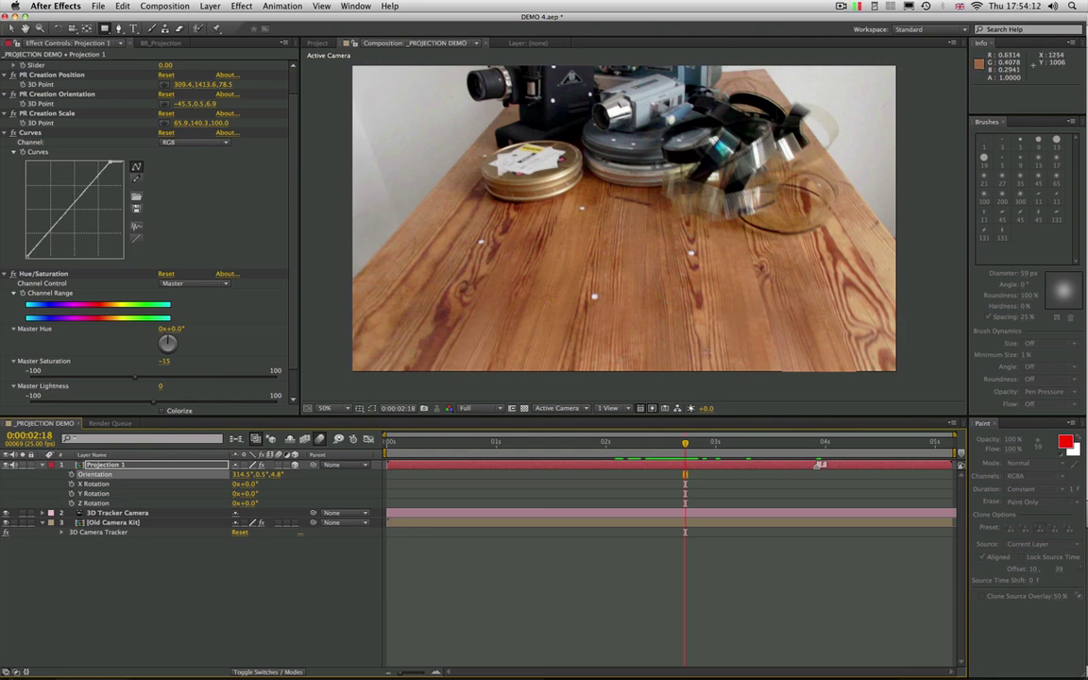
{"action": "left_click_drag", "start_coordinate": [686, 444], "coordinate": [703, 462]}
Collapse Projection 1 and display the 3D Camera Tracker's track points on the Old Camera Kit layer
{"action": "left_click", "coordinate": [43, 466]}
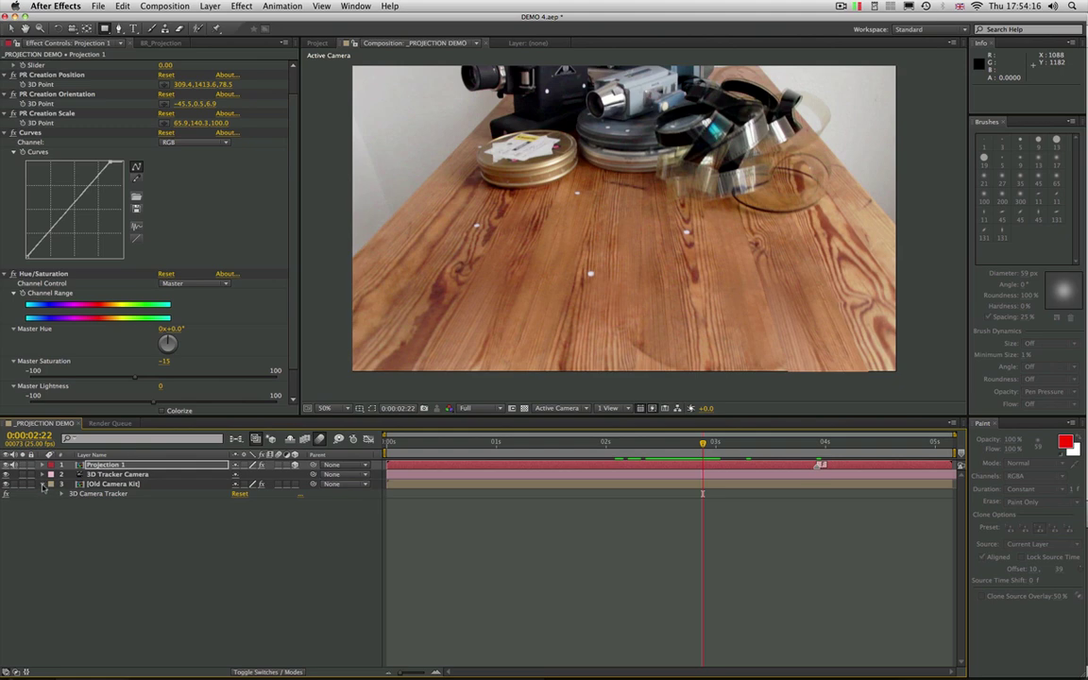
{"action": "left_click", "coordinate": [111, 484]}
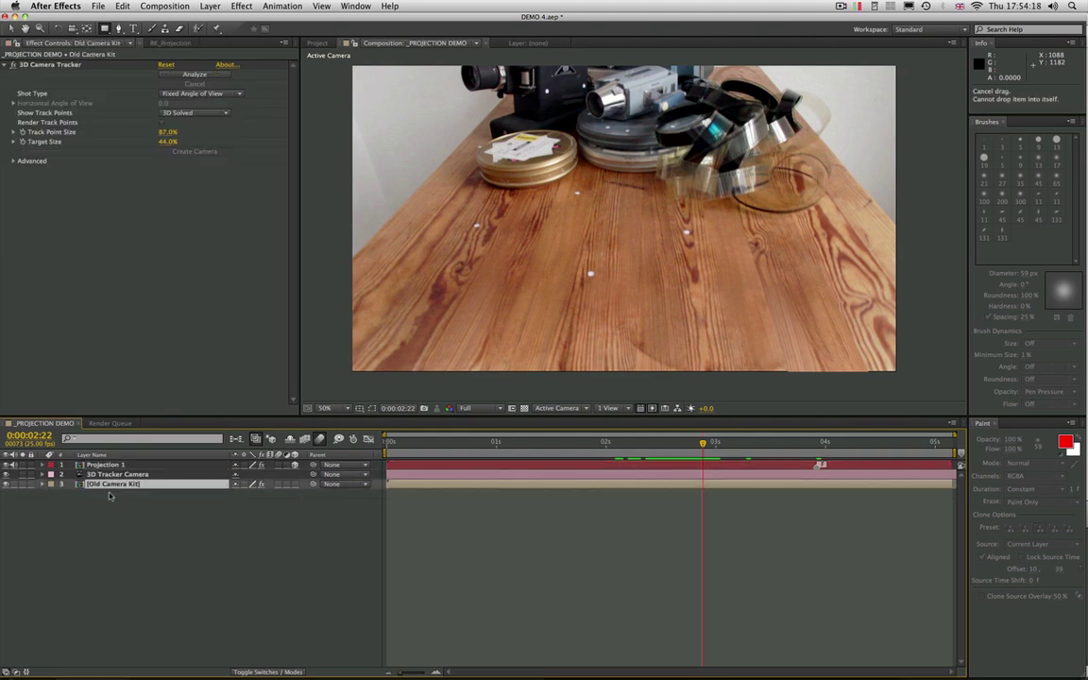
{"action": "key", "text": "e"}
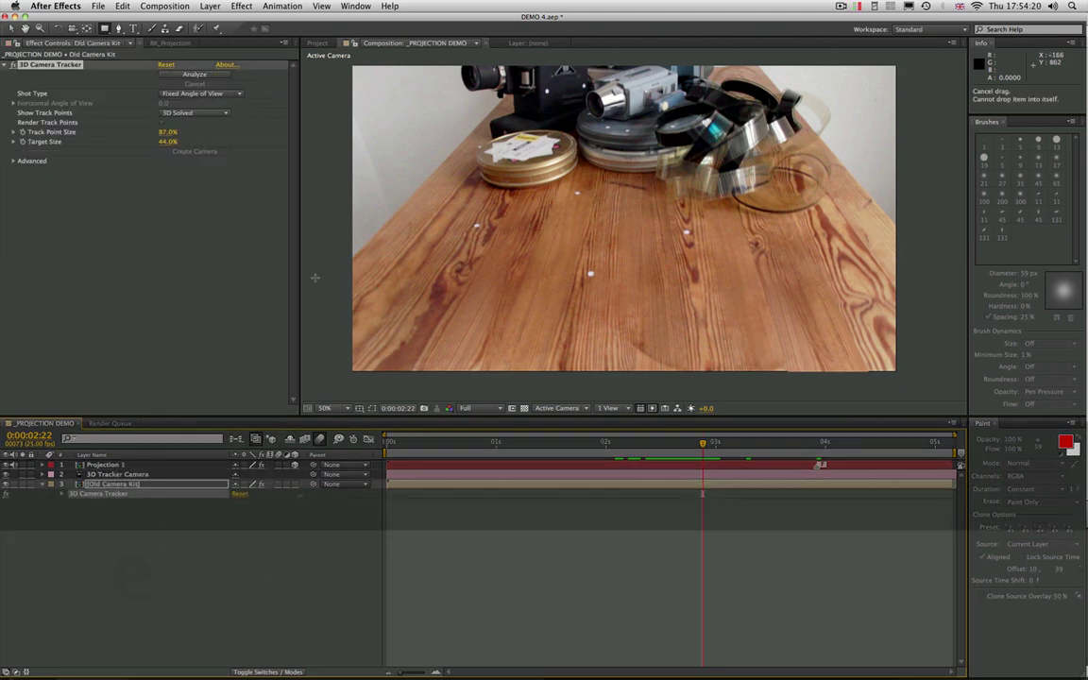
{"action": "key", "text": "super+shift+h"}
{"action": "key", "text": "v"}
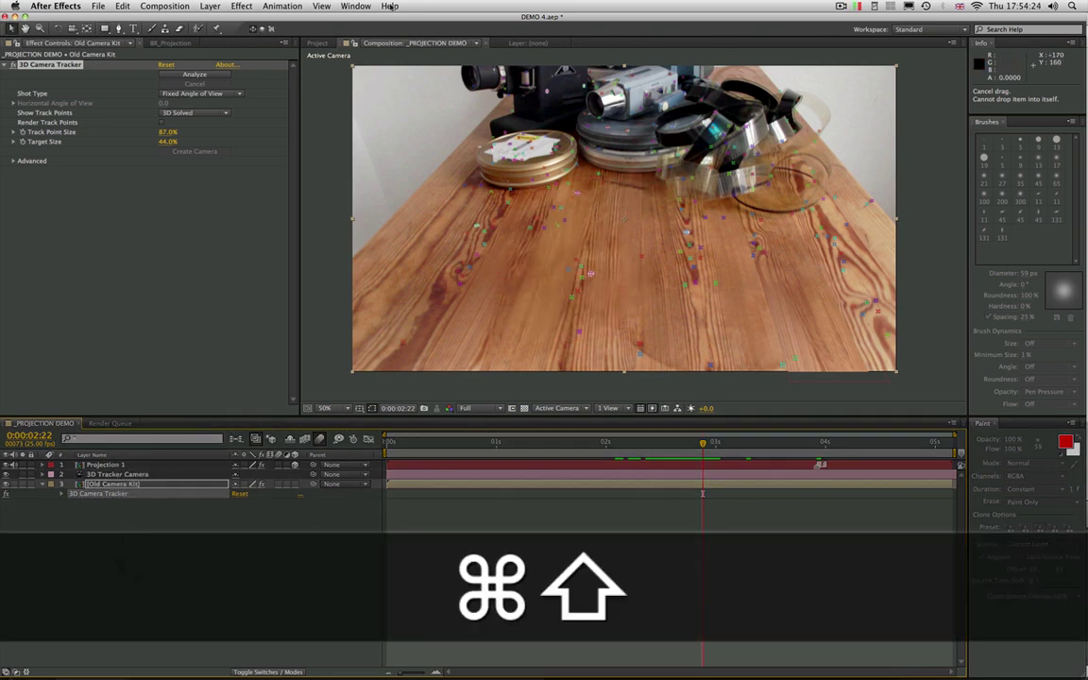
Select the tabletop track points around the four white markers and set the tracker's Target Size to 90%
{"action": "key", "text": "super+shift+h"}
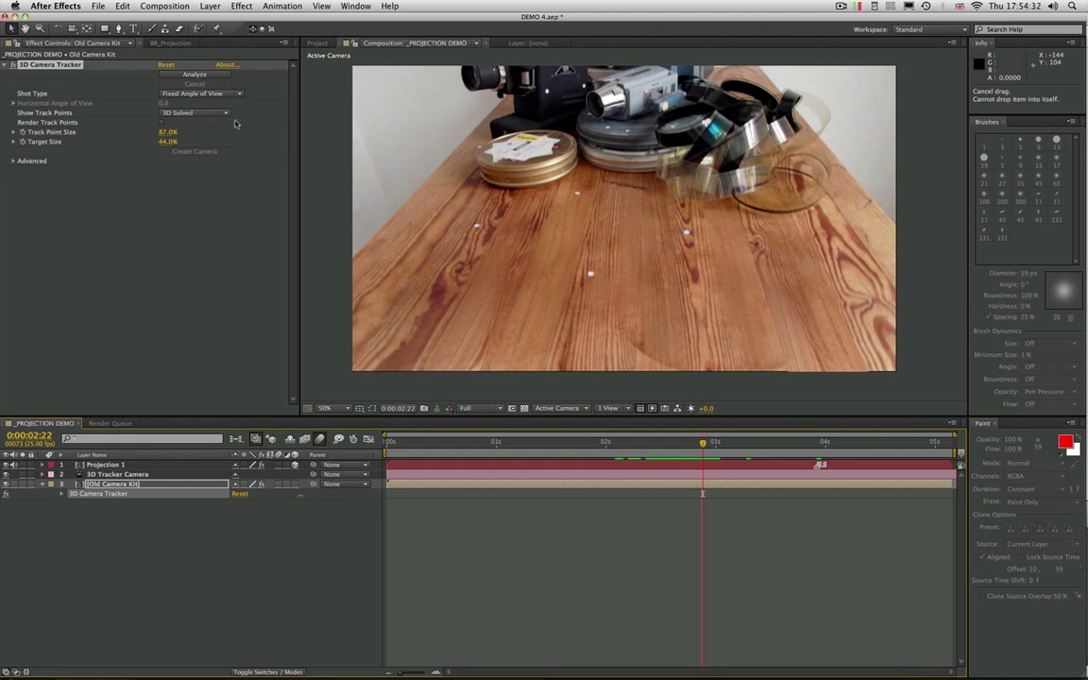
{"action": "key", "text": "super+shift+h"}
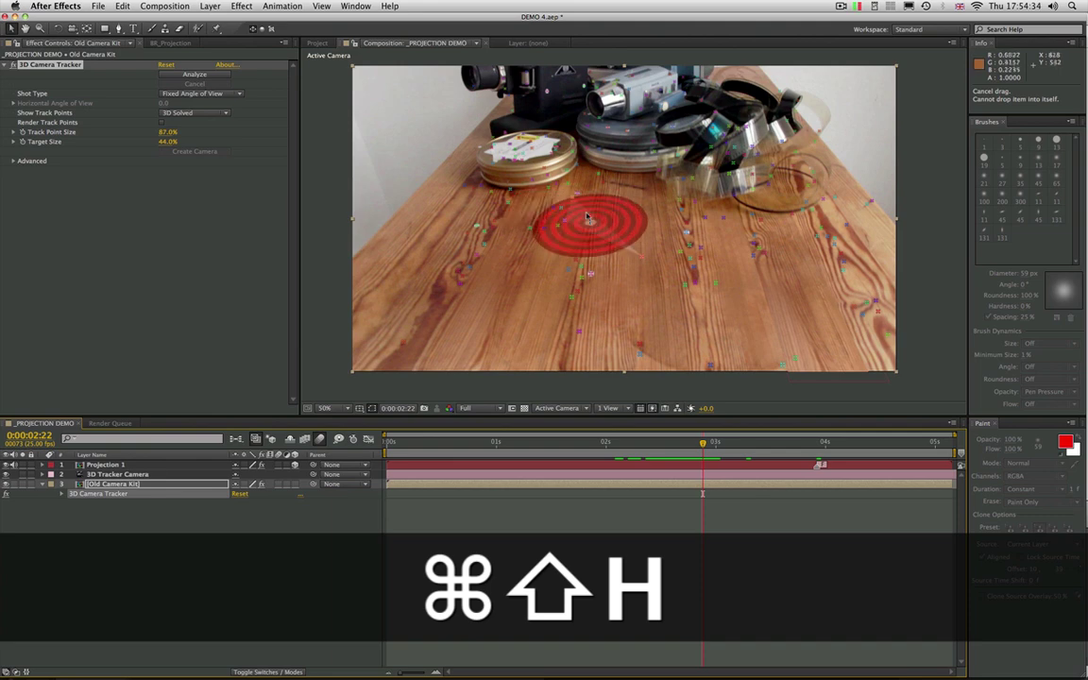
{"action": "mouse_move", "coordinate": [583, 190]}
{"action": "left_mouse_down"}
{"action": "mouse_move", "coordinate": [499, 206]}
{"action": "mouse_move", "coordinate": [457, 320]}
{"action": "mouse_move", "coordinate": [648, 341]}
{"action": "mouse_move", "coordinate": [743, 273]}
{"action": "mouse_move", "coordinate": [695, 207]}
{"action": "mouse_move", "coordinate": [636, 180]}
{"action": "mouse_move", "coordinate": [579, 193]}
{"action": "left_mouse_up"}
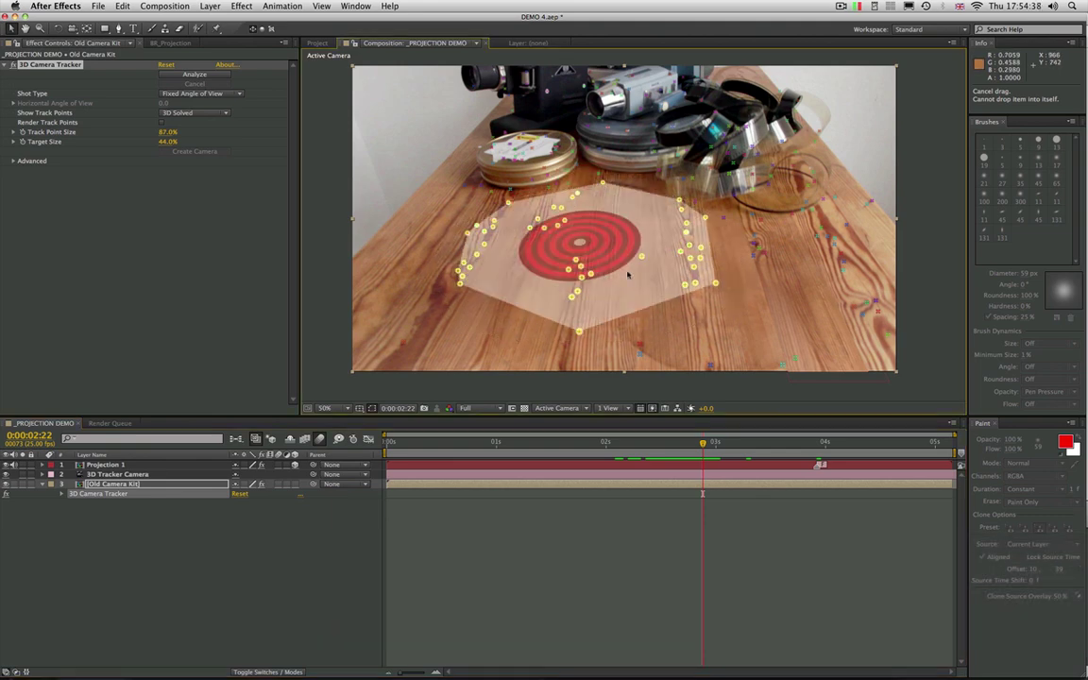
{"action": "left_click_drag", "start_coordinate": [166, 143], "coordinate": [191, 141]}
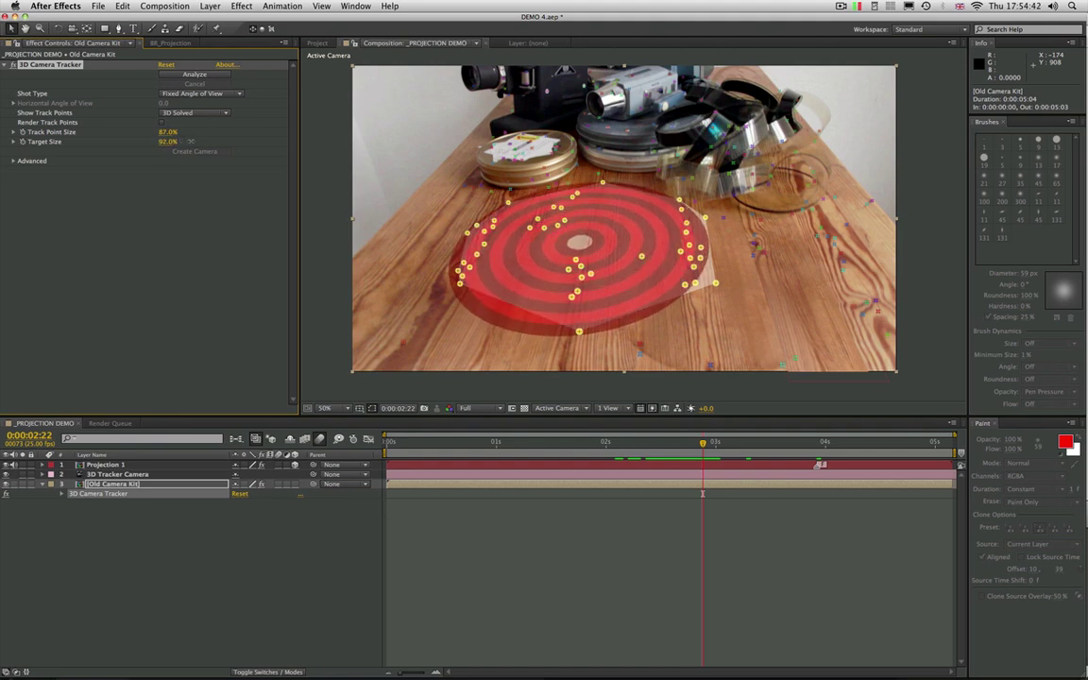
Create a solid from the selected track points and rename it Projection 2
{"action": "left_click", "coordinate": [575, 229], "text": "ctrl"}
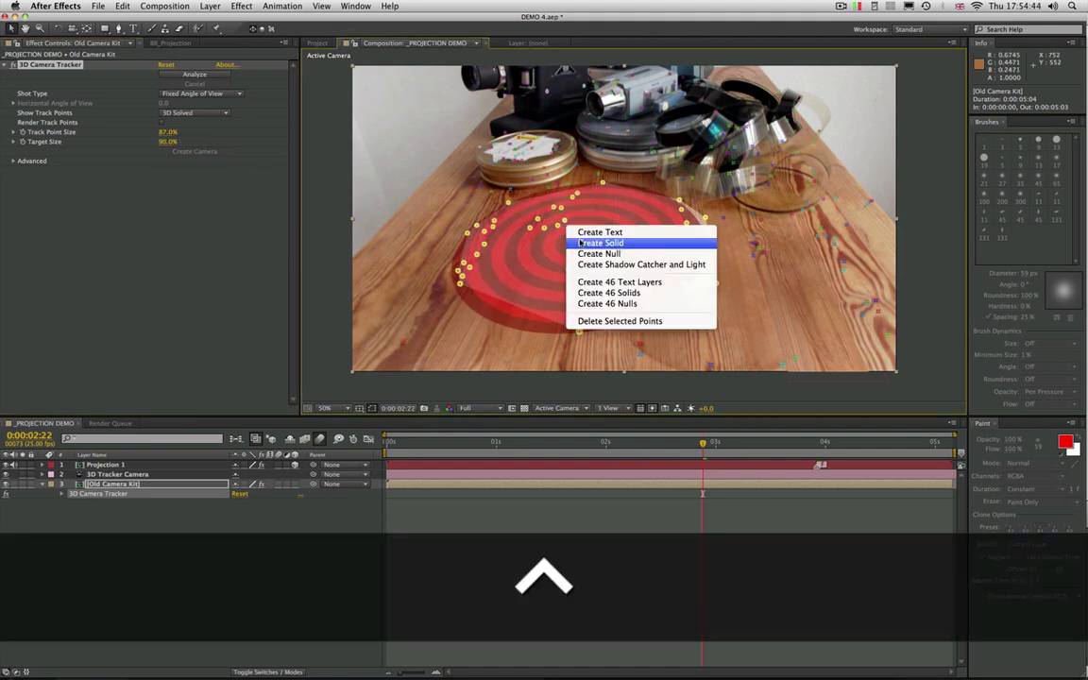
{"action": "left_click", "coordinate": [579, 242]}
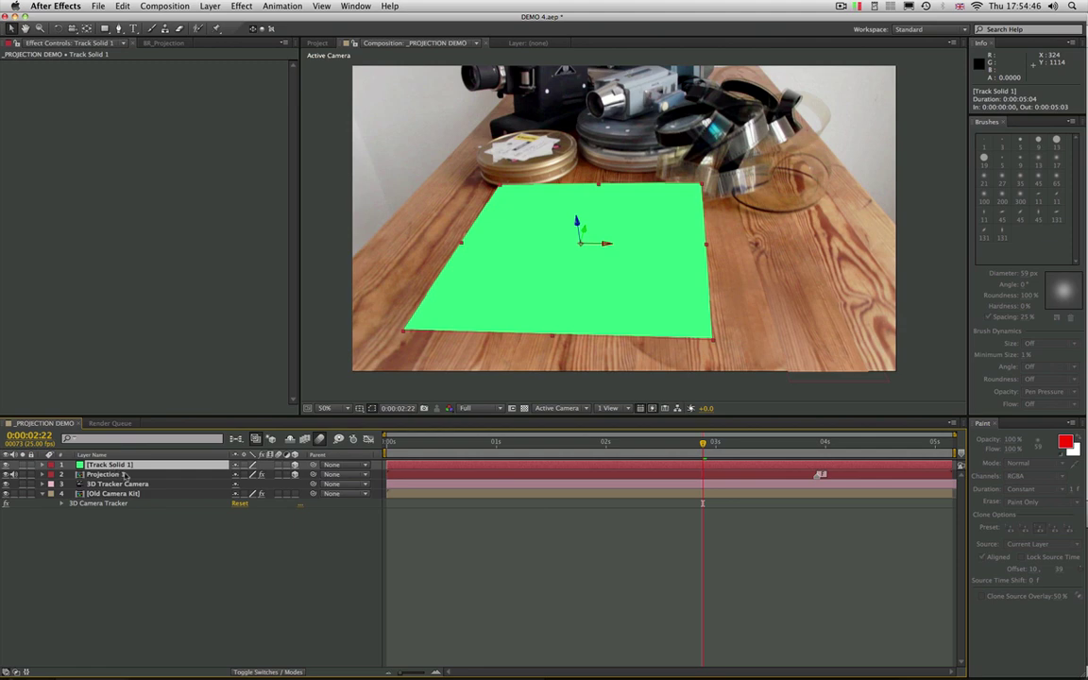
{"action": "key", "text": "Return"}
{"action": "type", "text": "Projection"}
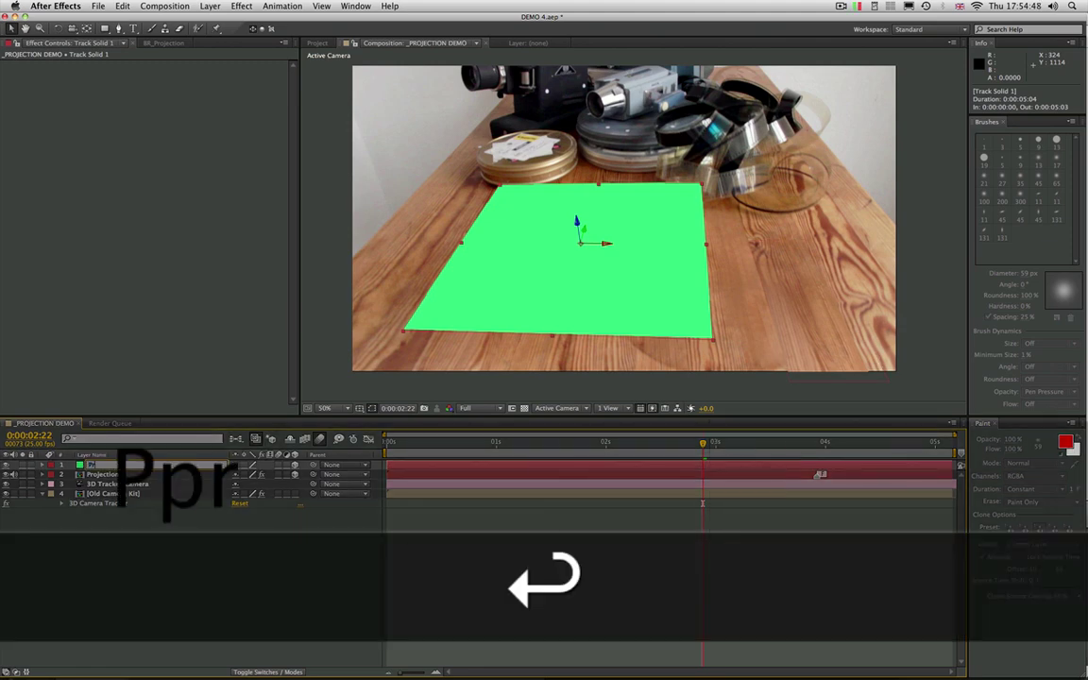
{"action": "type", "text": " 2"}
{"action": "key", "text": "Return"}
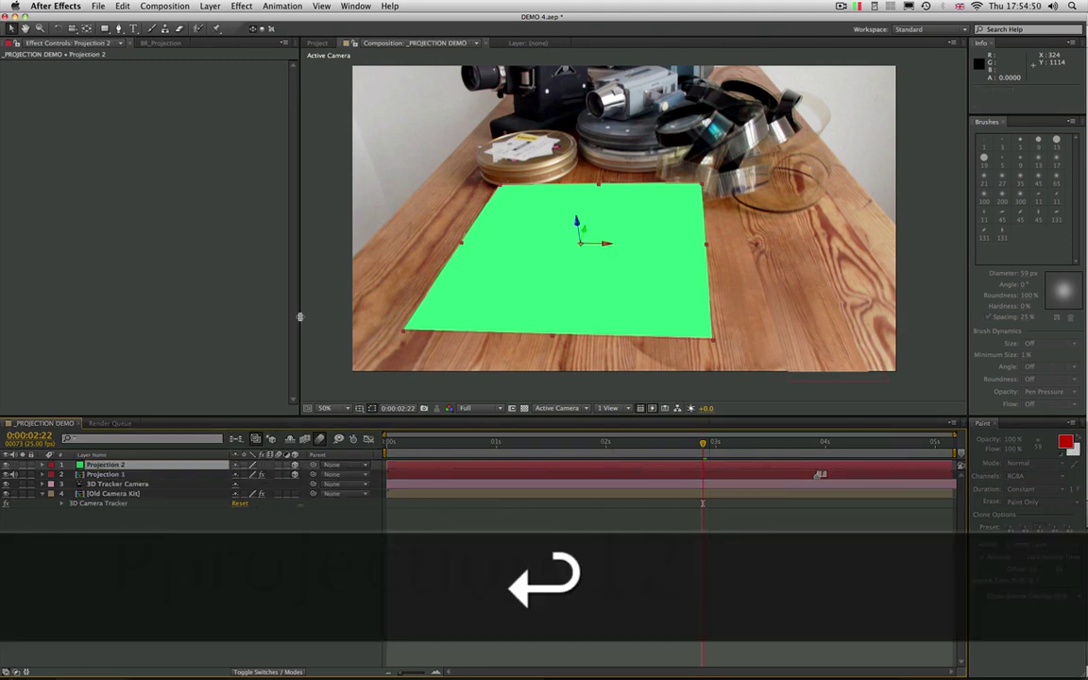
Change the Projection 2 solid's colour to black and set its opacity to 50%
{"action": "key", "text": "super+shift+y"}
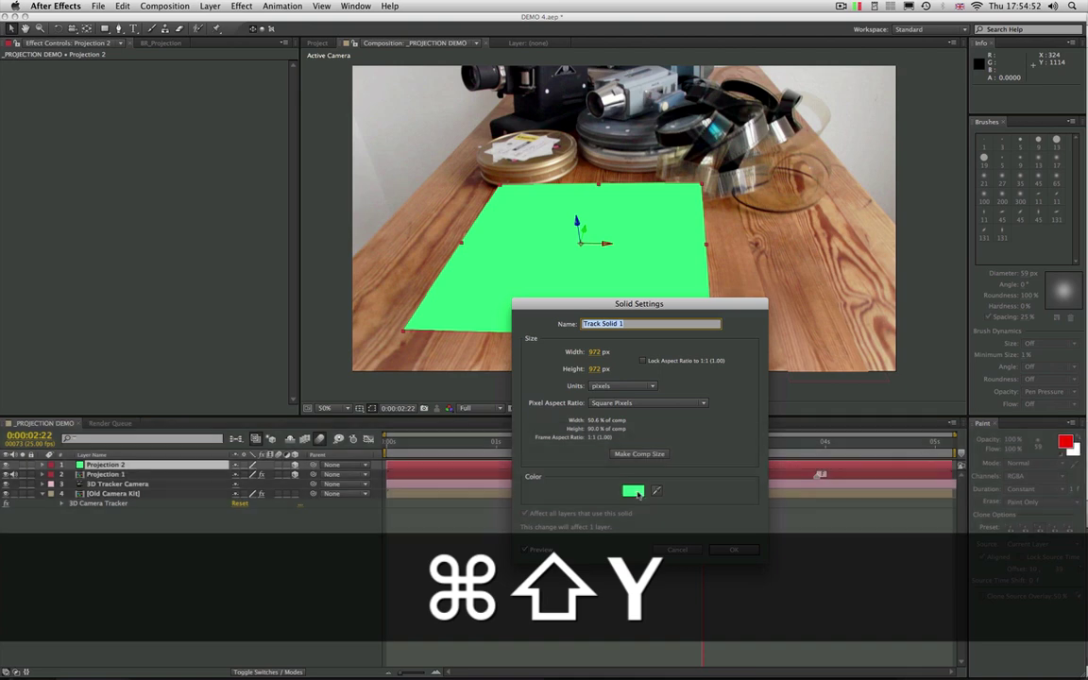
{"action": "left_click", "coordinate": [637, 492]}
{"action": "left_click", "coordinate": [843, 403]}
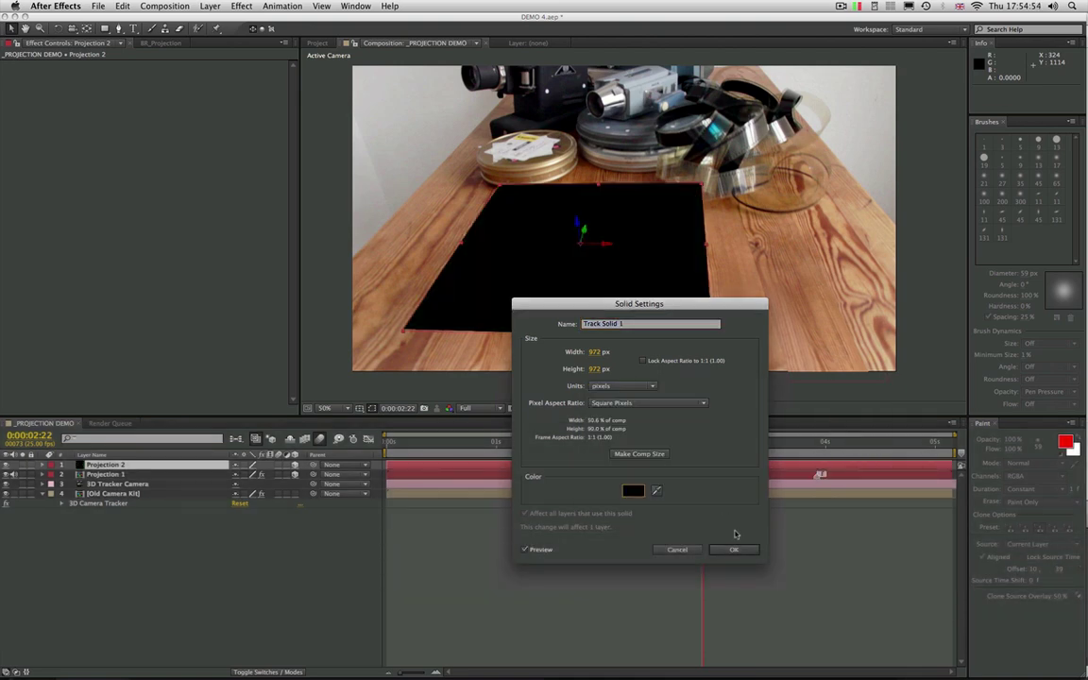
{"action": "key", "text": "Return"}
{"action": "key", "text": "t"}
{"action": "left_click", "coordinate": [239, 474]}
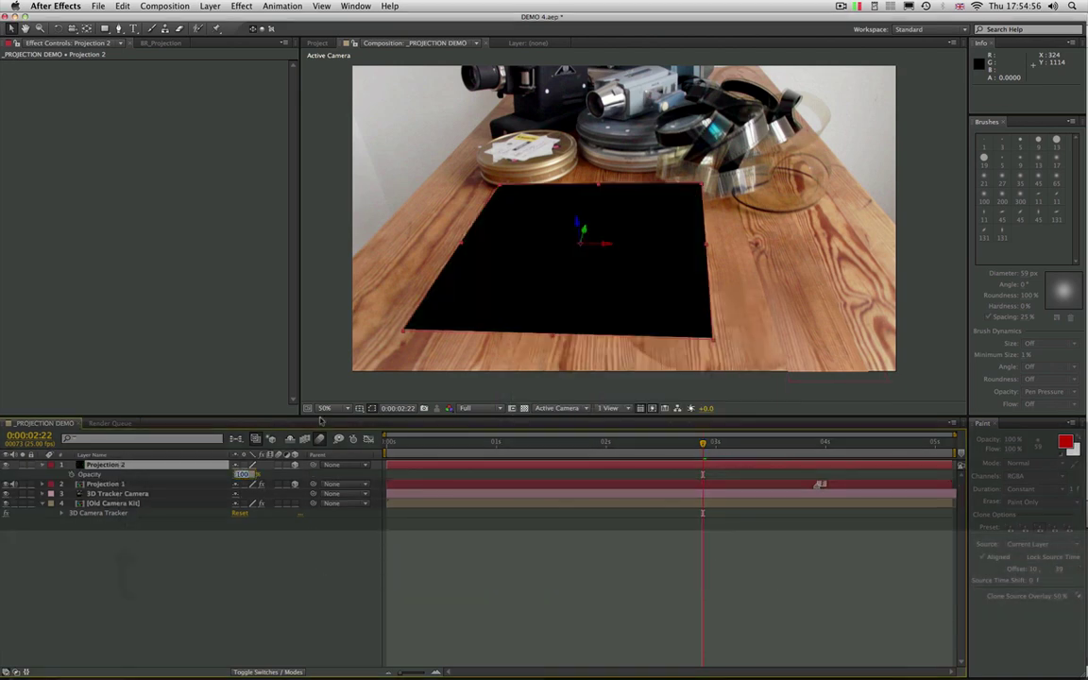
{"action": "type", "text": "50"}
{"action": "key", "text": "Return"}
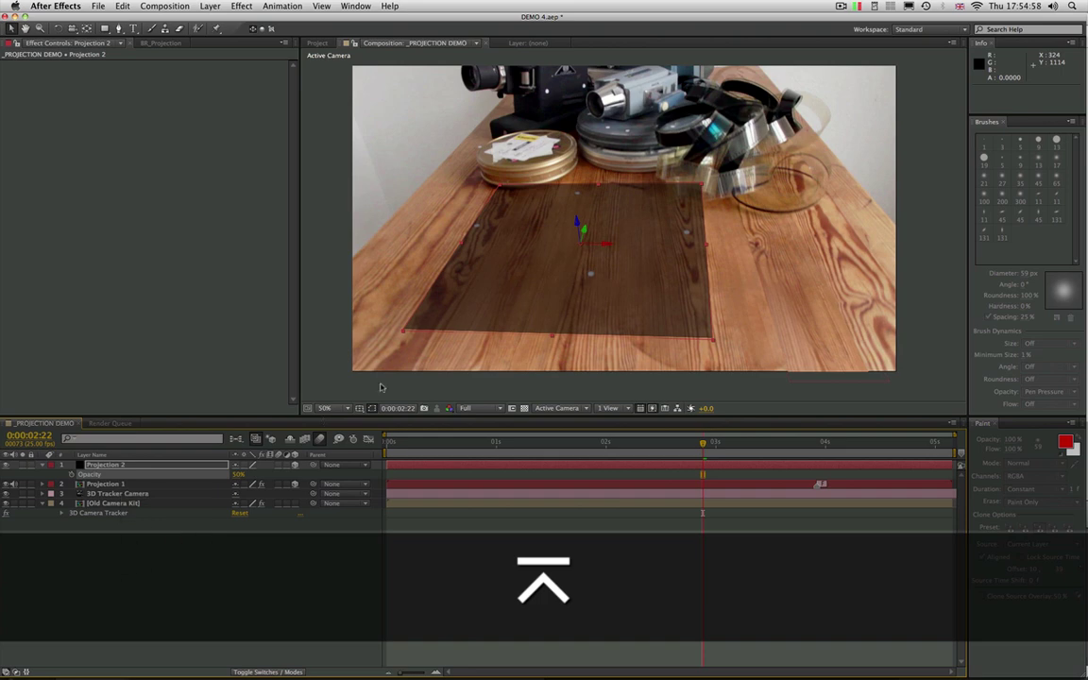
Move Projection 2 along the tabletop towards the viewer and project Old Camera Kit onto it with BB_Projection
{"action": "left_click_drag", "start_coordinate": [584, 231], "coordinate": [635, 269]}
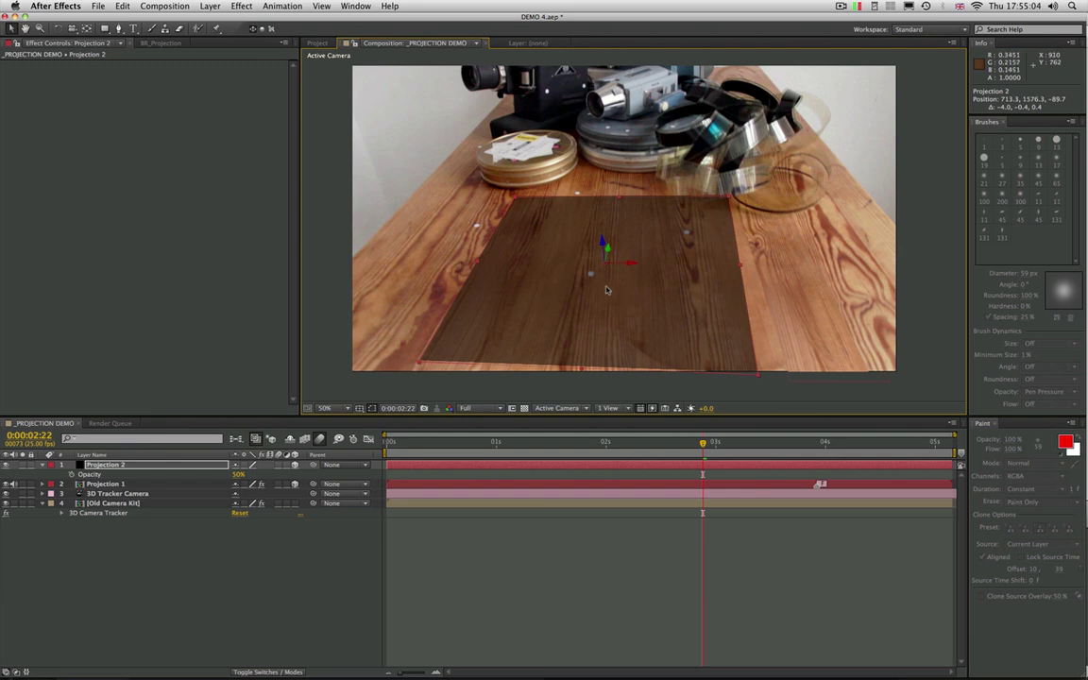
{"action": "left_click", "coordinate": [172, 44]}
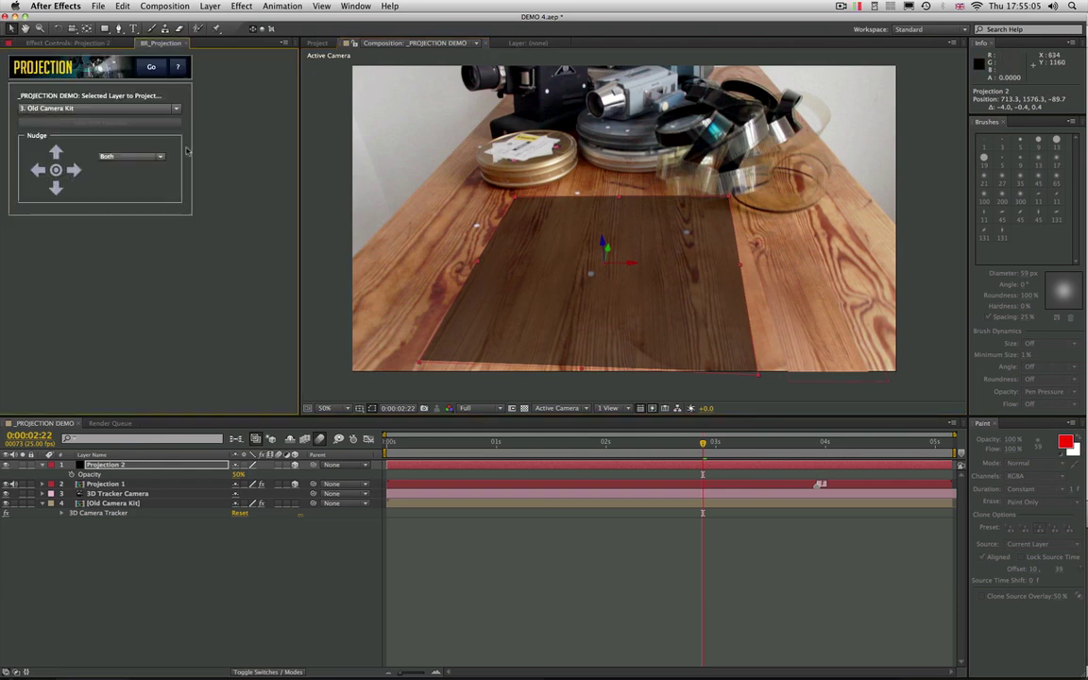
{"action": "left_click", "coordinate": [148, 67]}
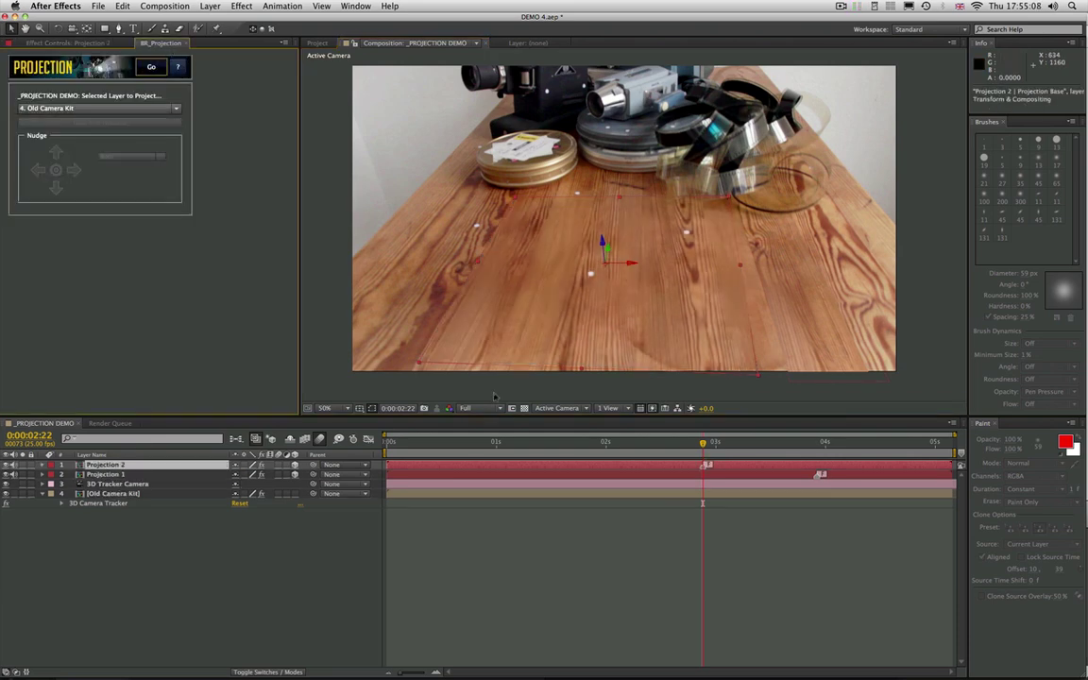
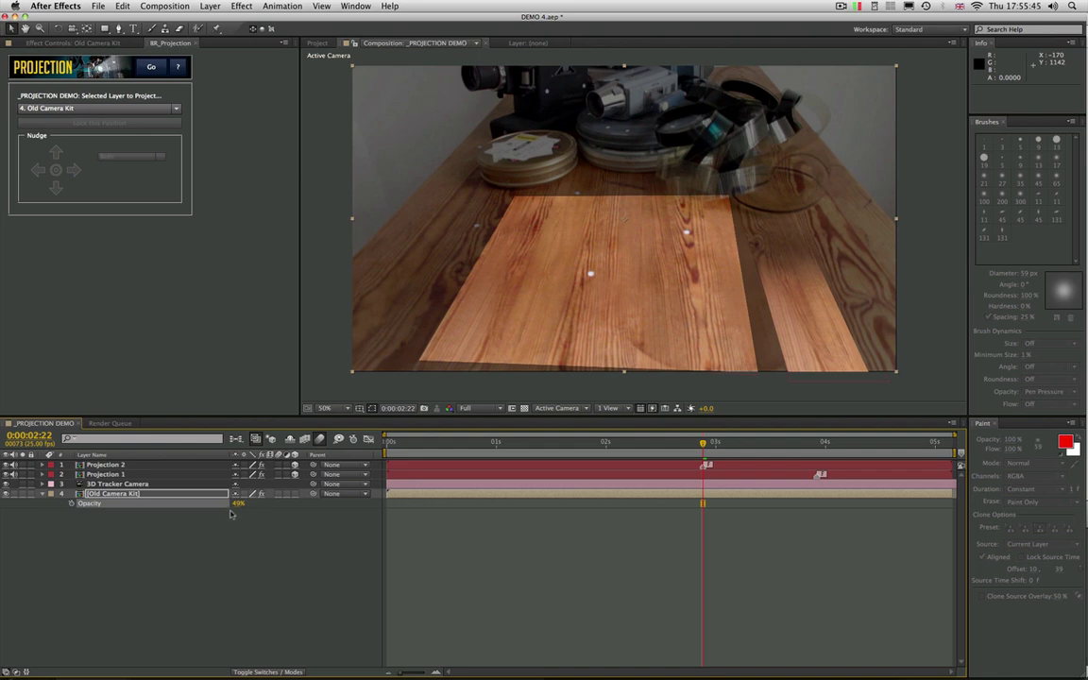
Turn off the PR Lock Projection checkbox on Projection 2
{"action": "left_click", "coordinate": [154, 465]}
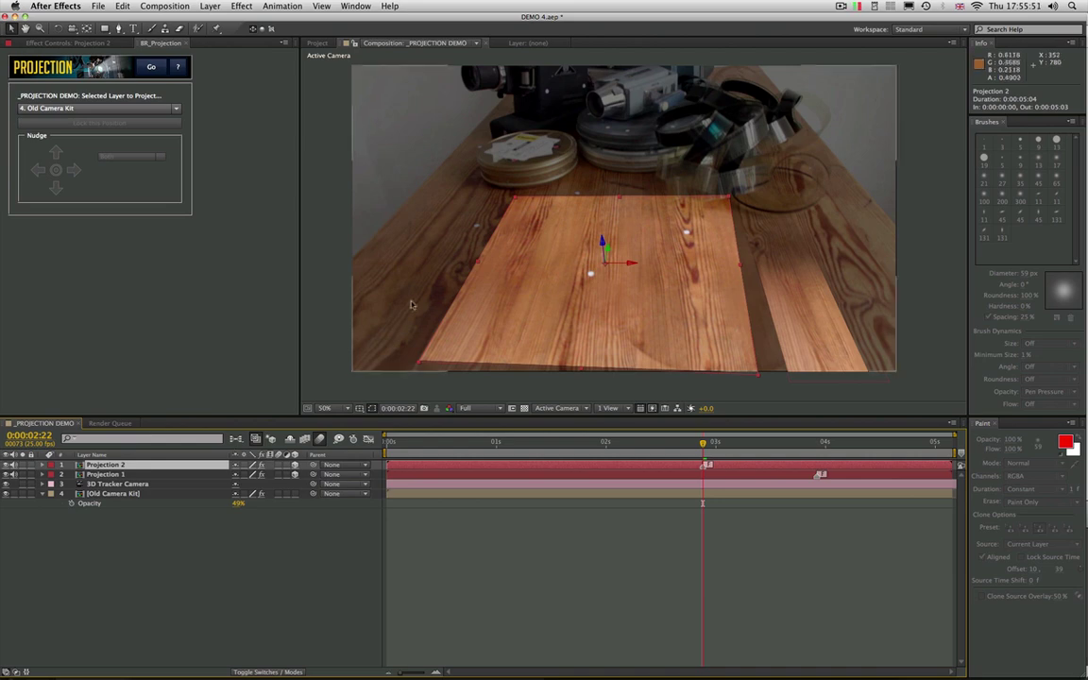
{"action": "key", "text": "e"}
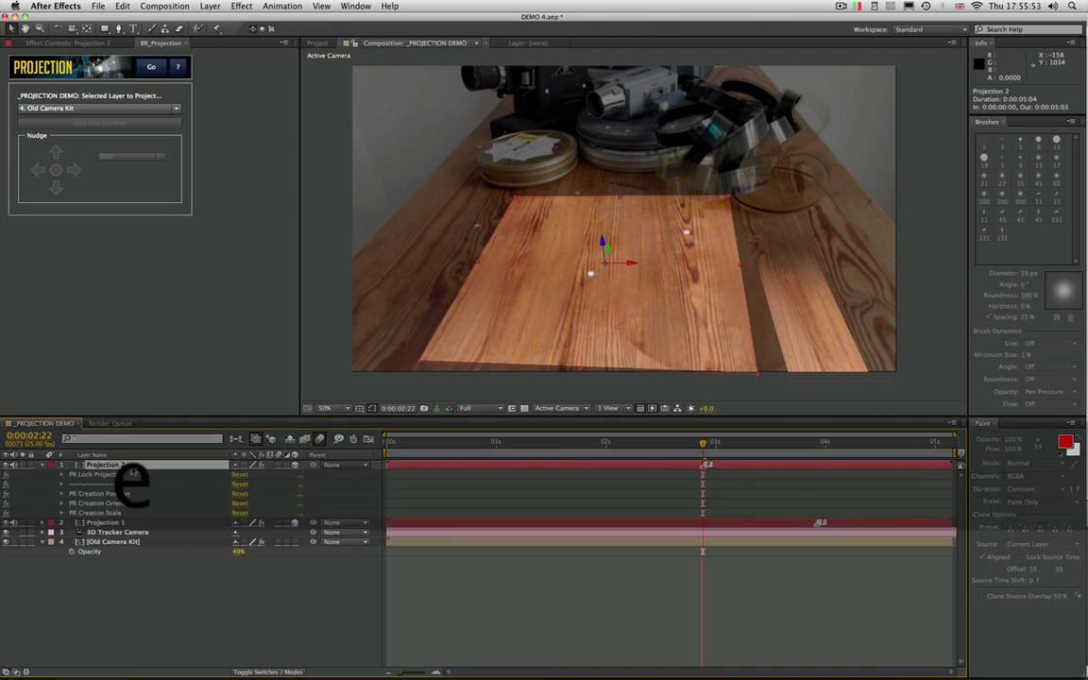
{"action": "left_click", "coordinate": [62, 475]}
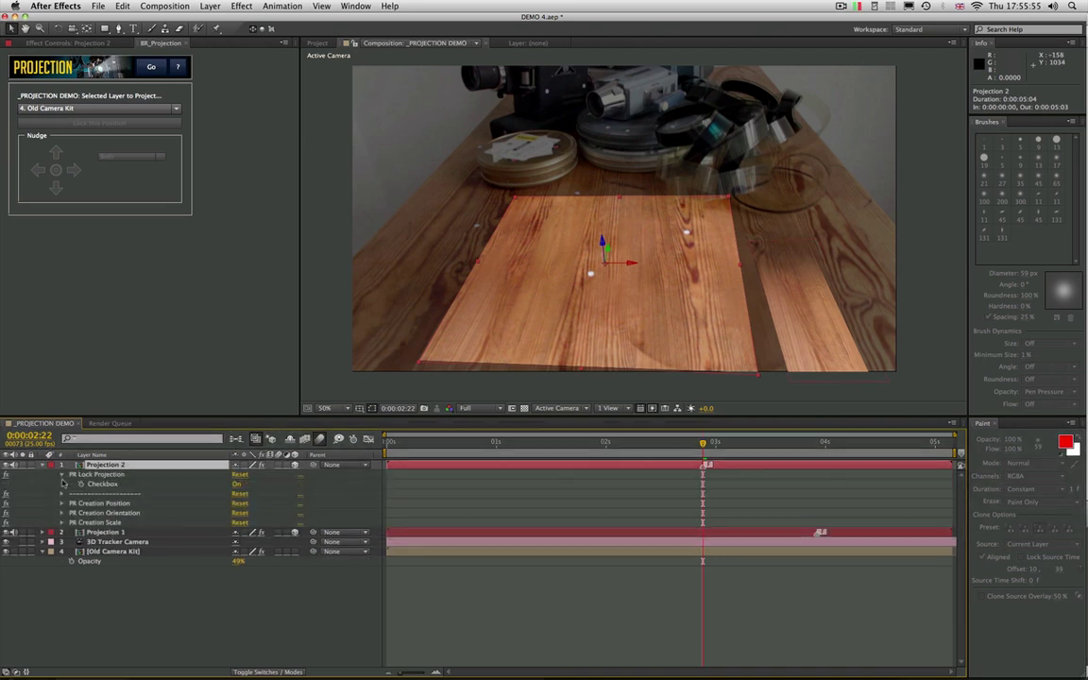
{"action": "left_click", "coordinate": [236, 485]}
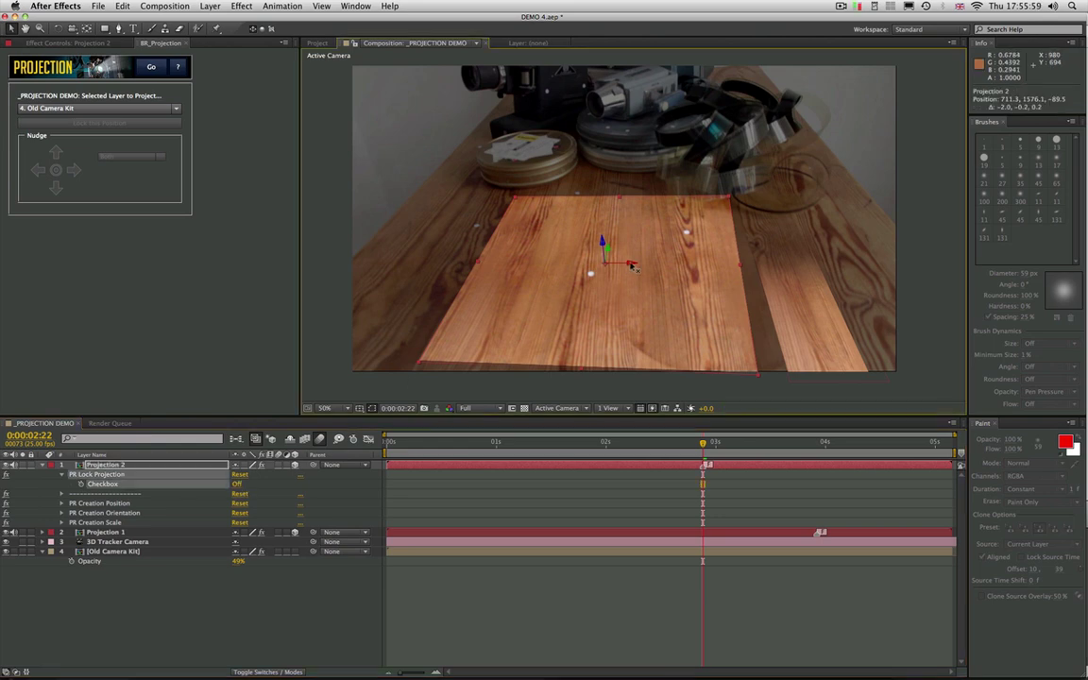
Slide the Projection 2 patch back over the four white markers and shorten it to fit around them
{"action": "left_click", "coordinate": [632, 270]}
{"action": "left_click_drag", "start_coordinate": [634, 268], "coordinate": [586, 195]}
{"action": "left_click_drag", "start_coordinate": [548, 322], "coordinate": [550, 305]}
{"action": "left_click_drag", "start_coordinate": [698, 234], "coordinate": [705, 236]}
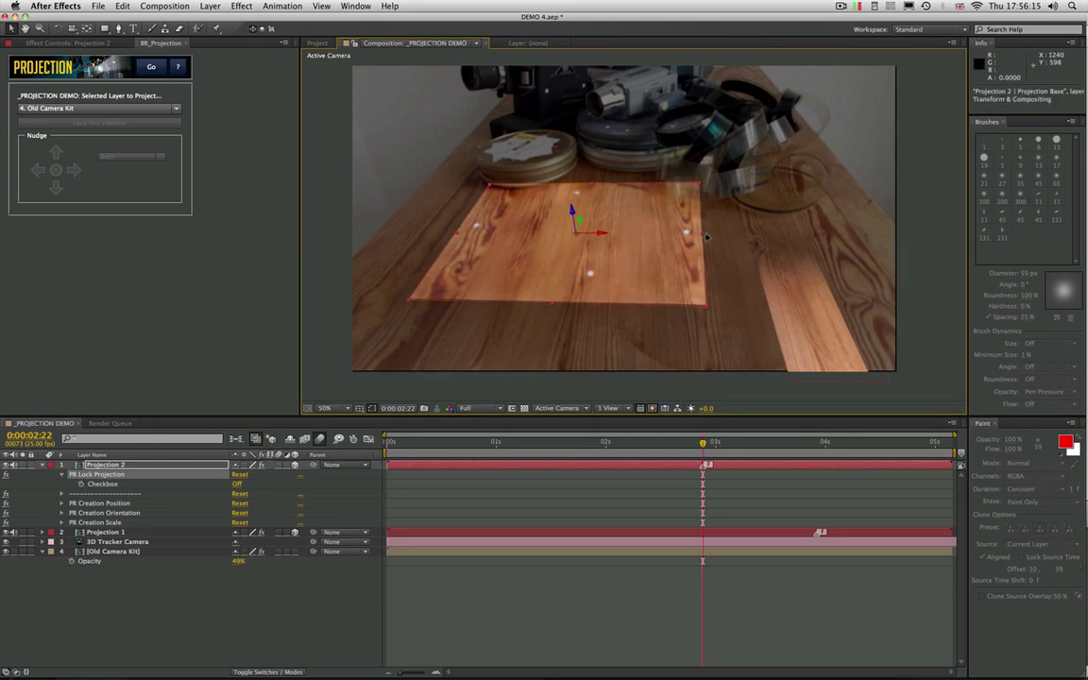
{"action": "left_click_drag", "start_coordinate": [578, 223], "coordinate": [587, 205]}
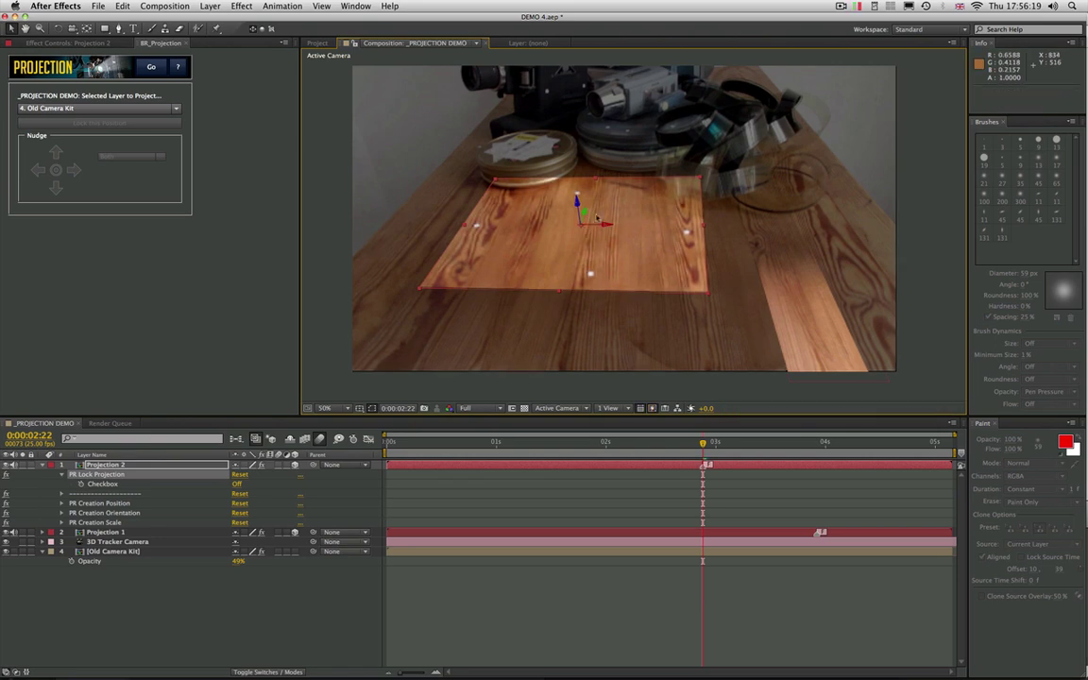
{"action": "key", "text": "super+z"}
{"action": "key", "text": "super+z"}
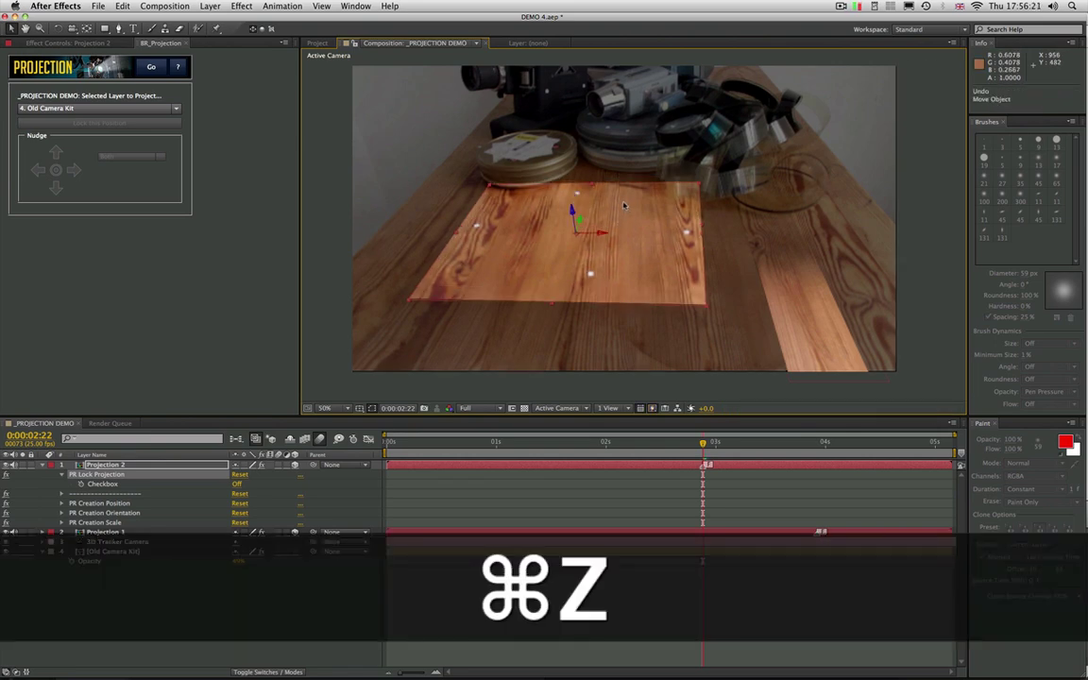
{"action": "key", "text": "super+z"}
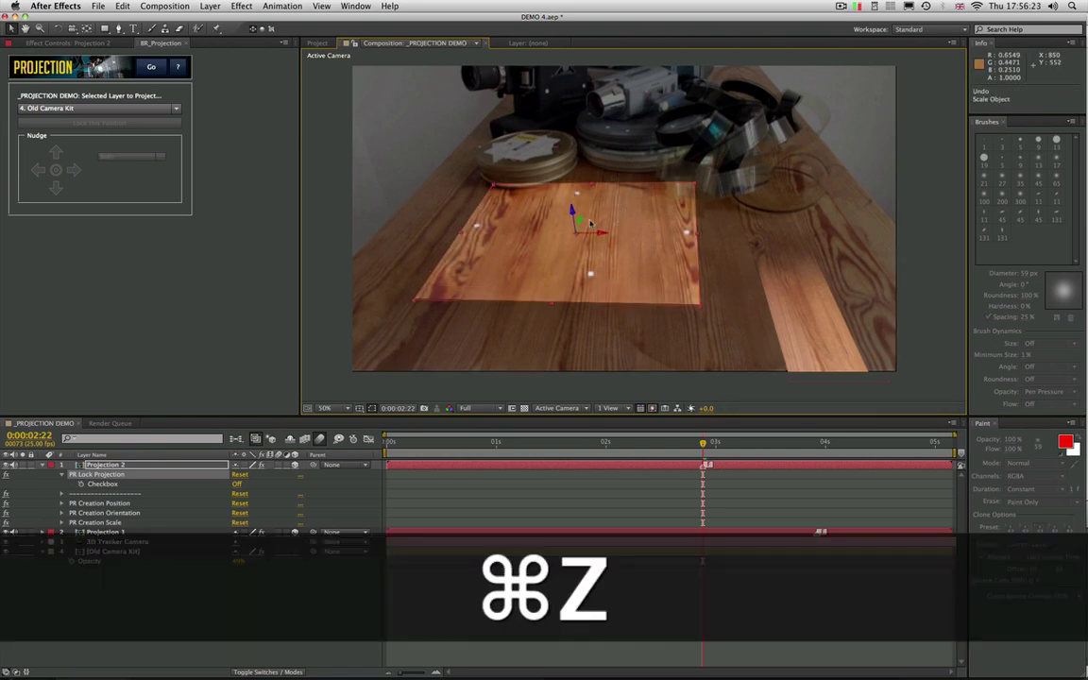
Move Projection 2 to about 602, 1386, 106 and enlarge its height and width to surround the four white markers
{"action": "left_click_drag", "start_coordinate": [581, 219], "coordinate": [605, 228]}
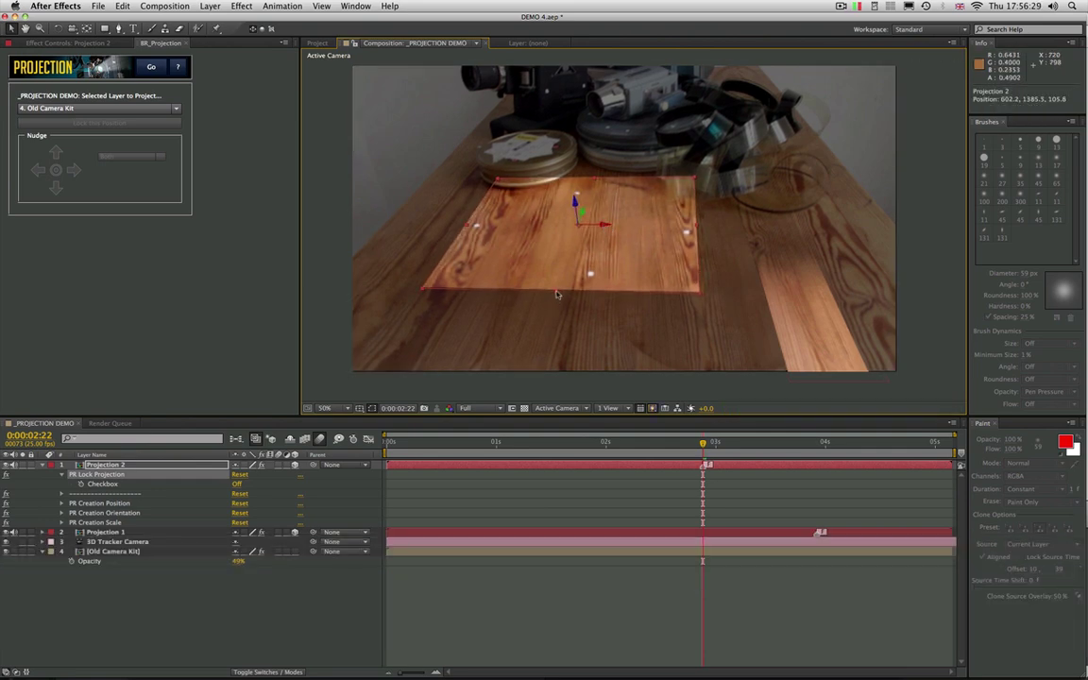
{"action": "left_click_drag", "start_coordinate": [556, 291], "coordinate": [554, 295]}
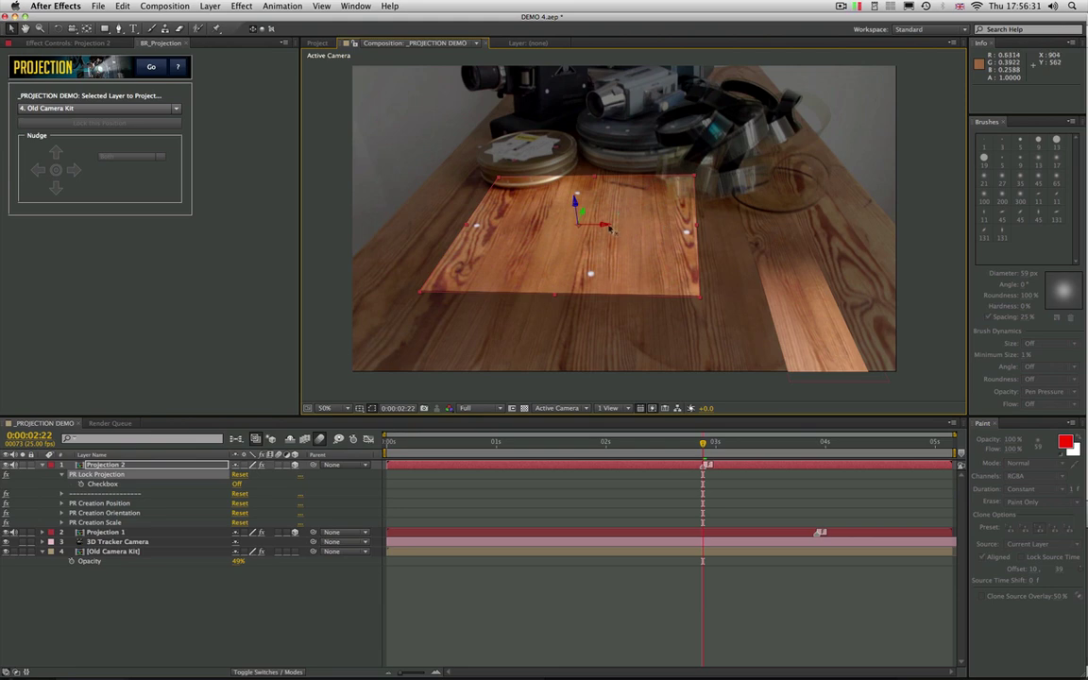
{"action": "left_click_drag", "start_coordinate": [697, 226], "coordinate": [704, 226]}
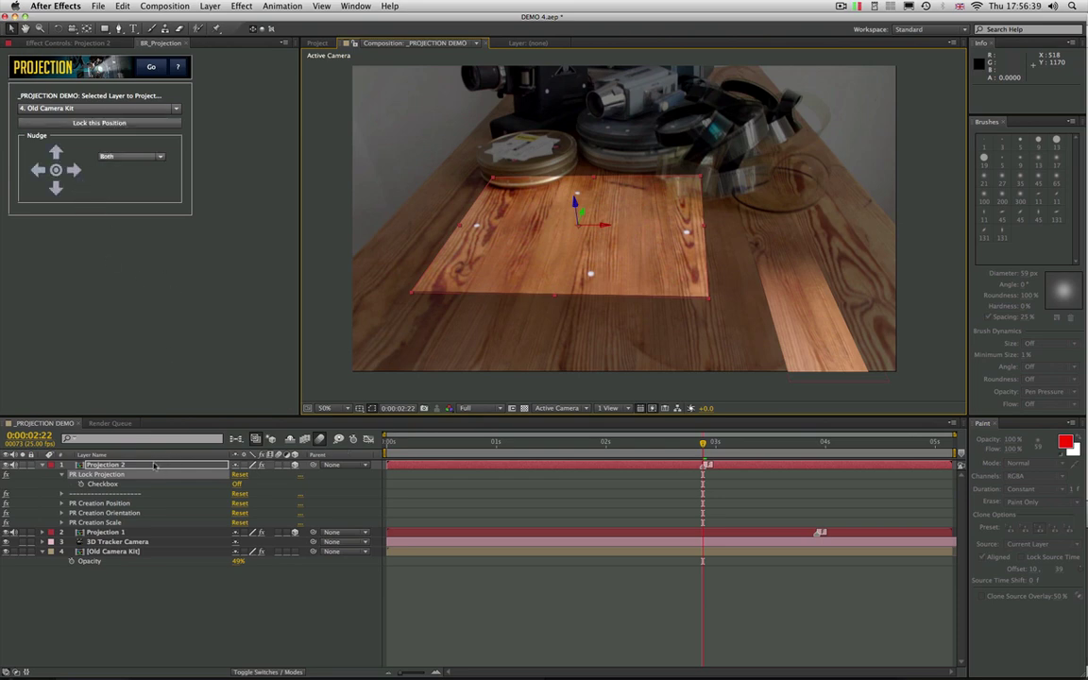
Lock the projection at Projection 2's current position using BB_Projection
{"action": "left_click", "coordinate": [237, 483]}
{"action": "left_click", "coordinate": [237, 484]}
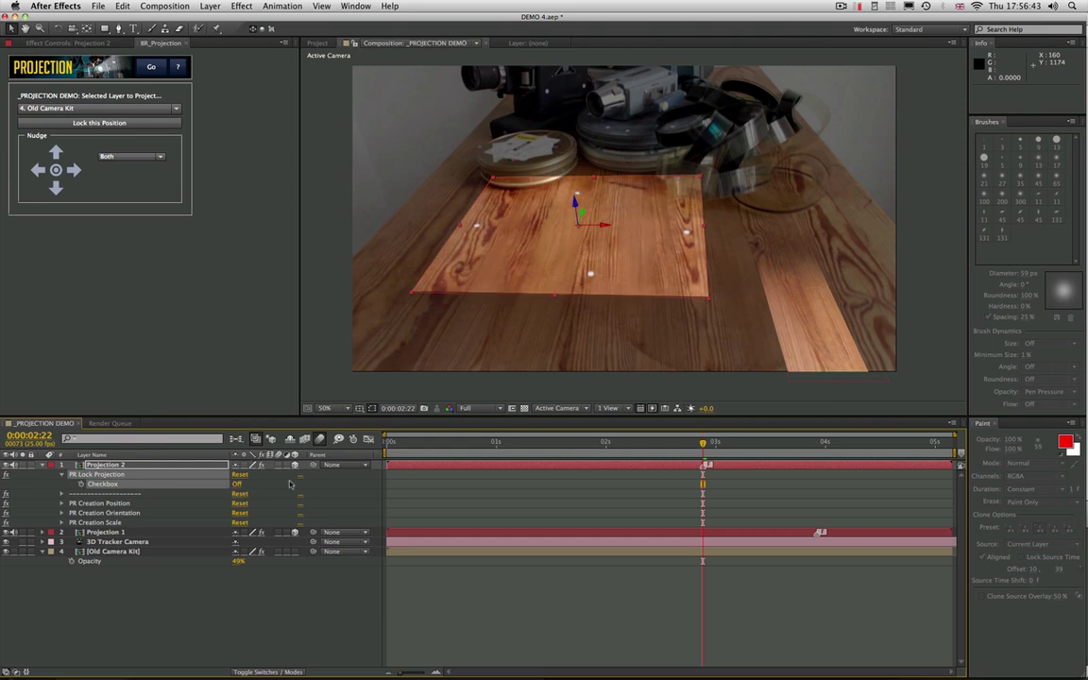
{"action": "left_click", "coordinate": [111, 124]}
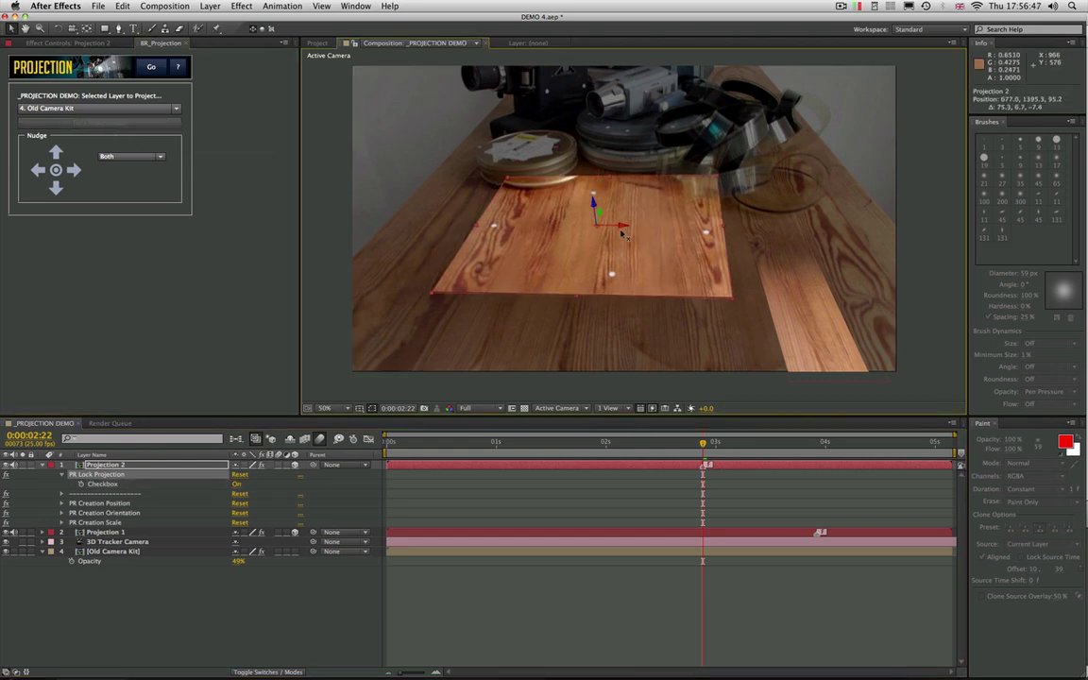
Try tilting Projection 2 with its projection locked, and undo the test move and rotation
{"action": "key", "text": "super+z"}
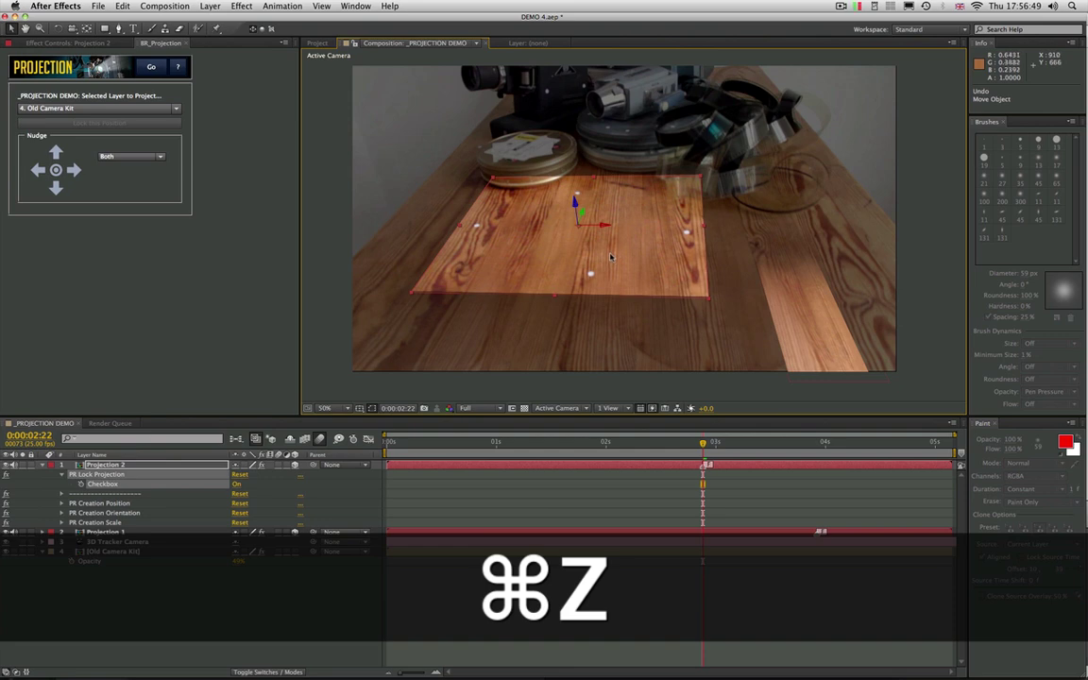
{"action": "key", "text": "w"}
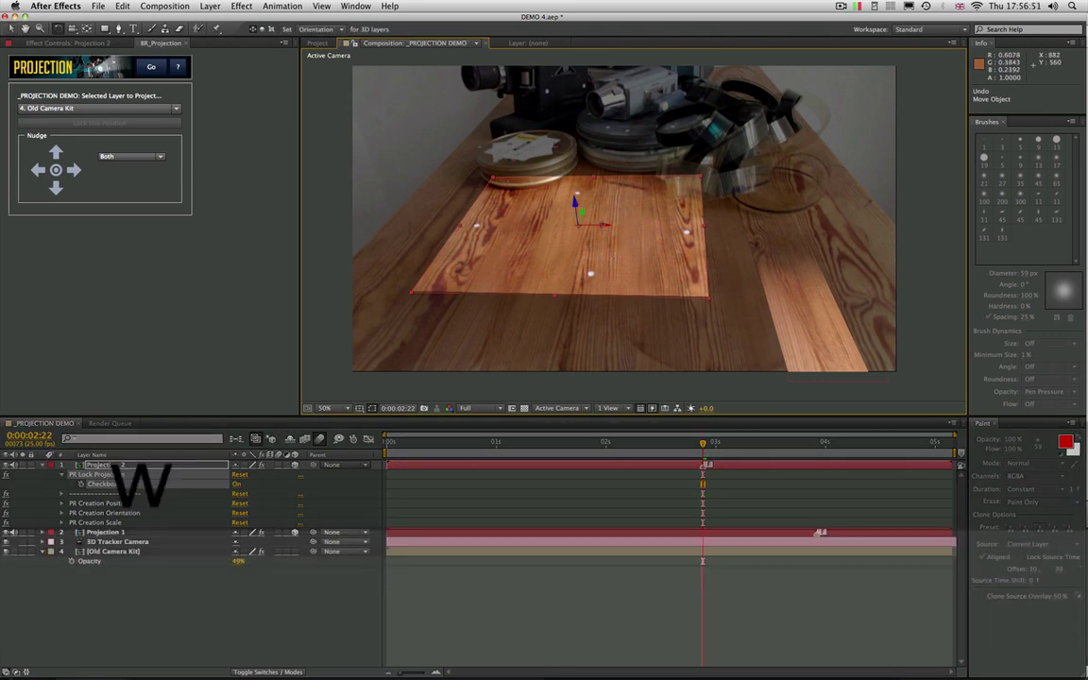
{"action": "left_click_drag", "start_coordinate": [599, 225], "coordinate": [579, 206]}
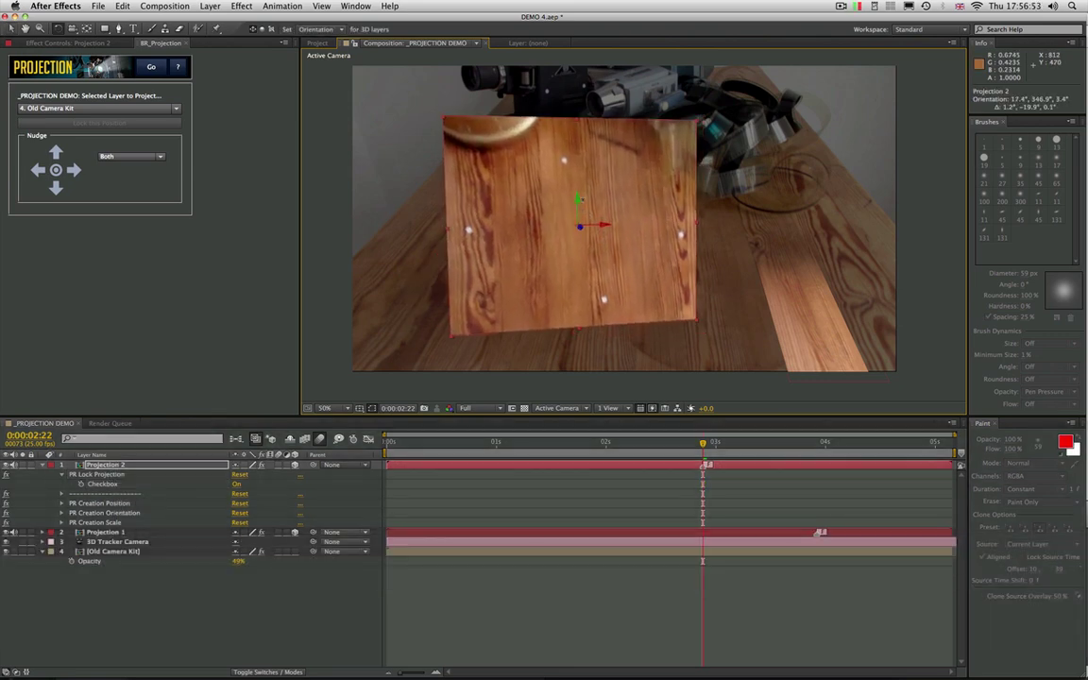
{"action": "key", "text": "super+z"}
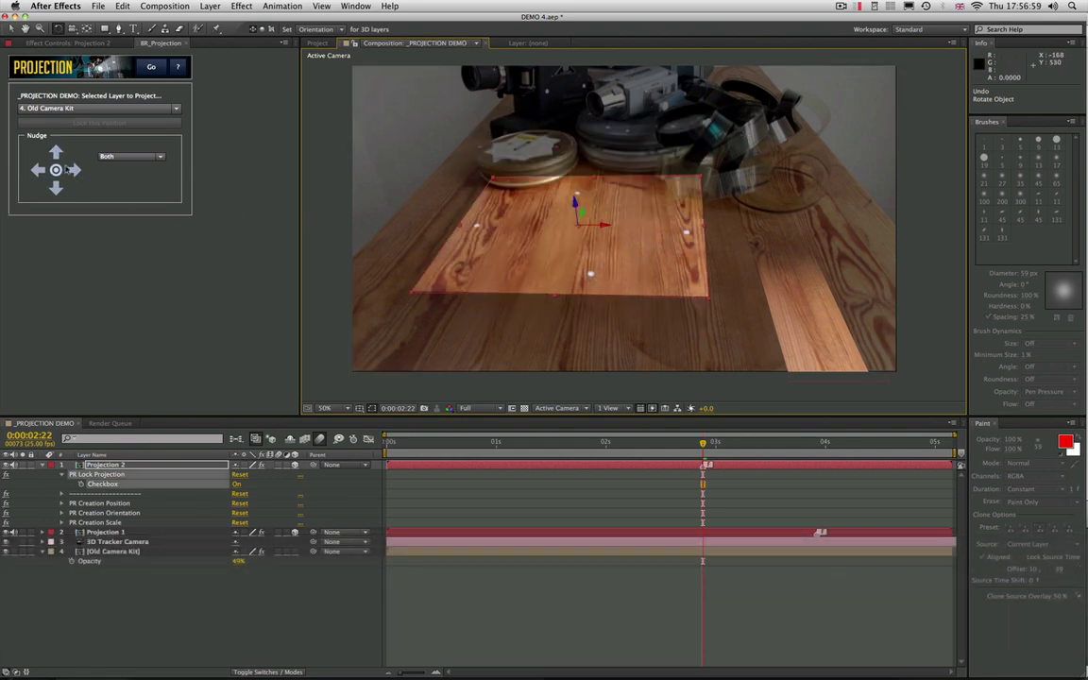
Set nudging to Projection and try shifting only Projection 2's projected image horizontally and vertically
{"action": "left_click", "coordinate": [132, 155]}
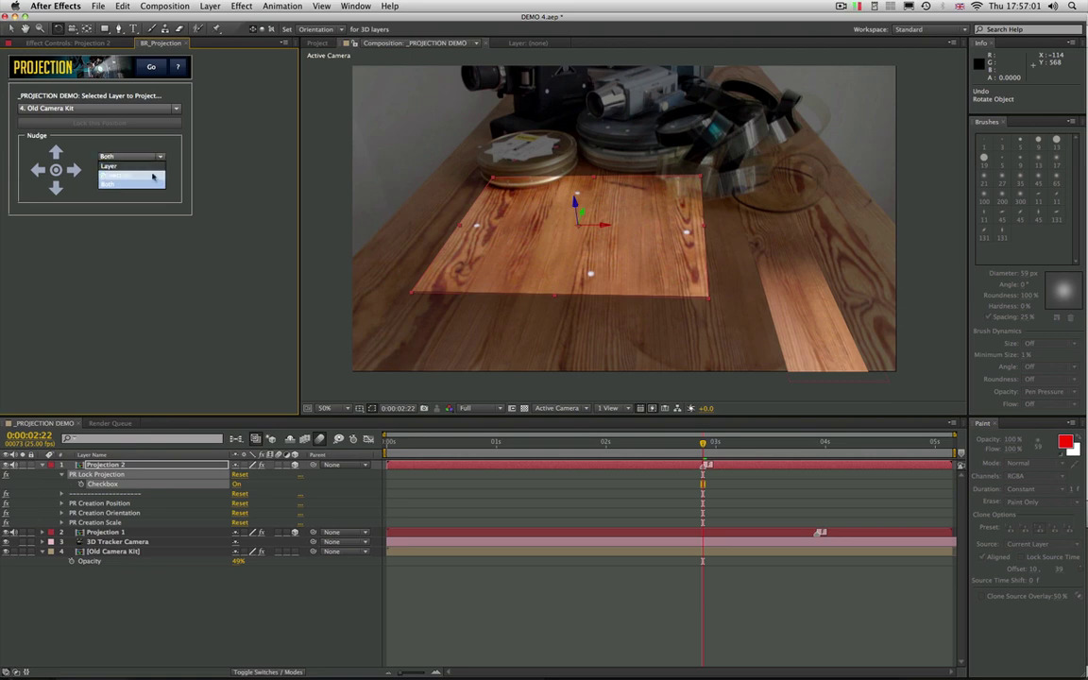
{"action": "left_click", "coordinate": [153, 176]}
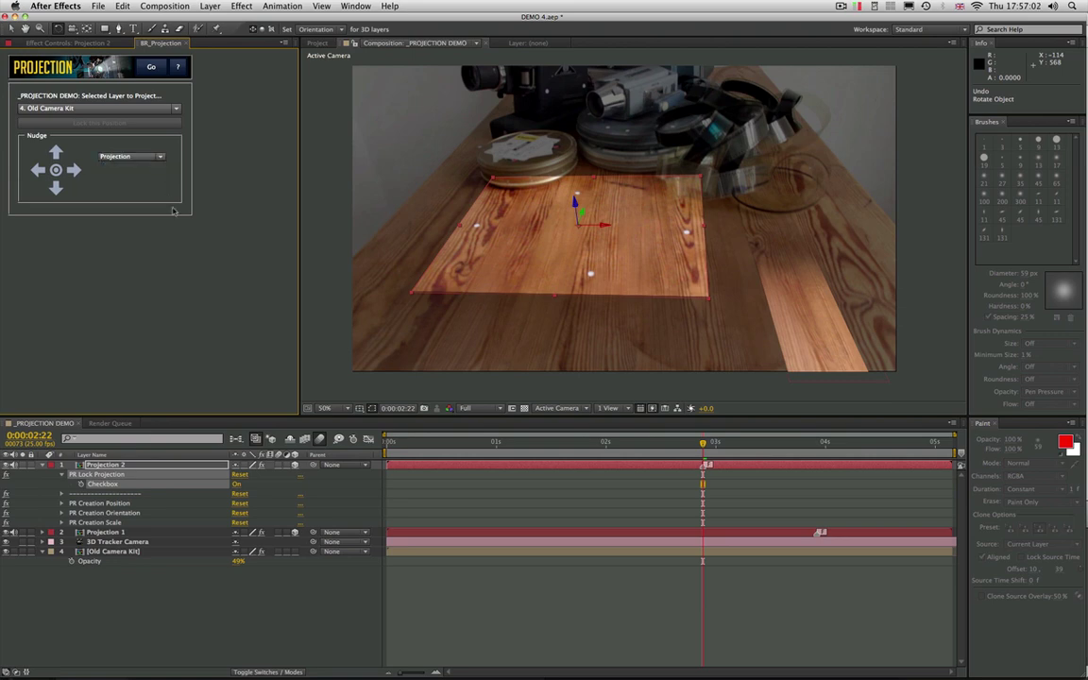
{"action": "left_click", "coordinate": [75, 171]}
{"action": "left_click", "coordinate": [38, 170]}
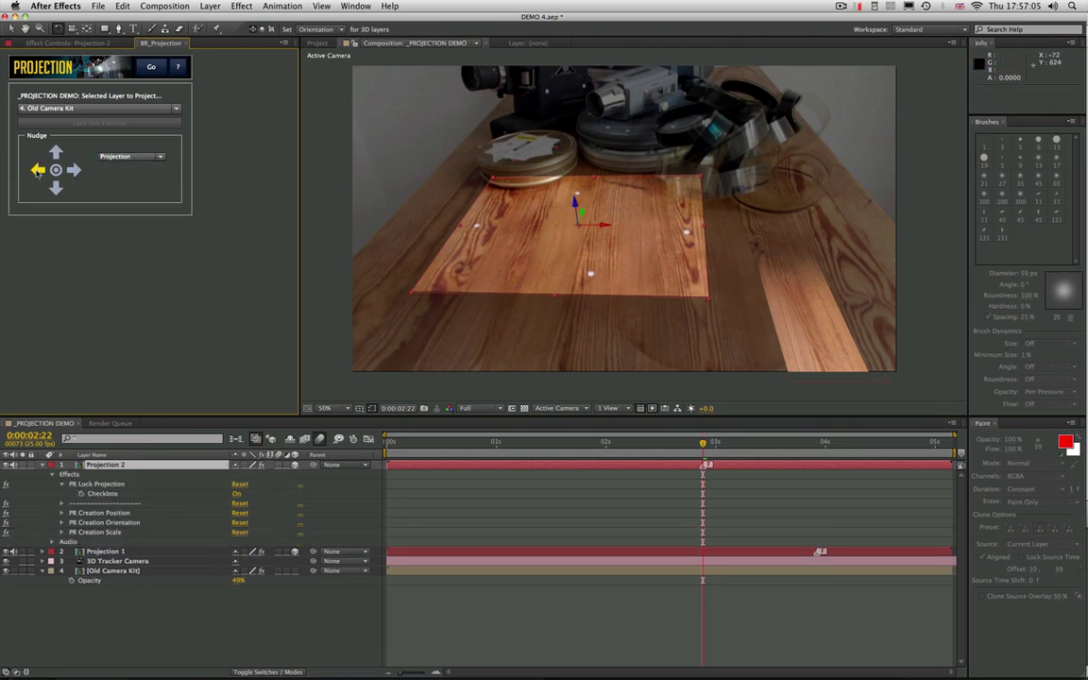
{"action": "left_click", "coordinate": [40, 171]}
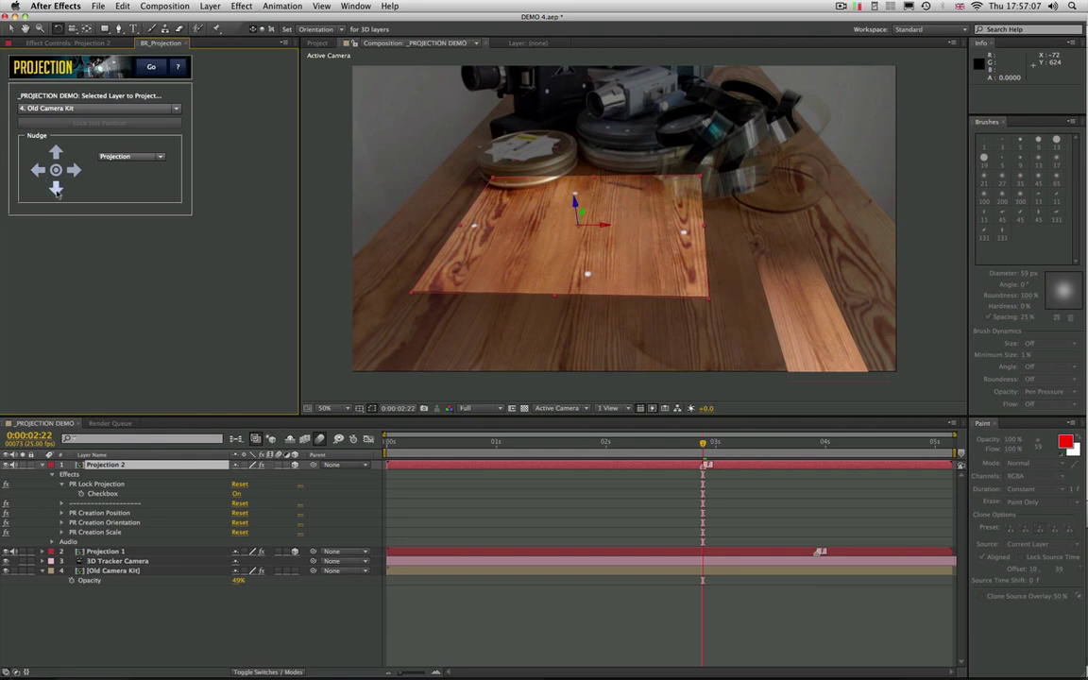
{"action": "left_click", "coordinate": [55, 188]}
{"action": "left_click", "coordinate": [56, 155]}
{"action": "key", "text": "shift"}
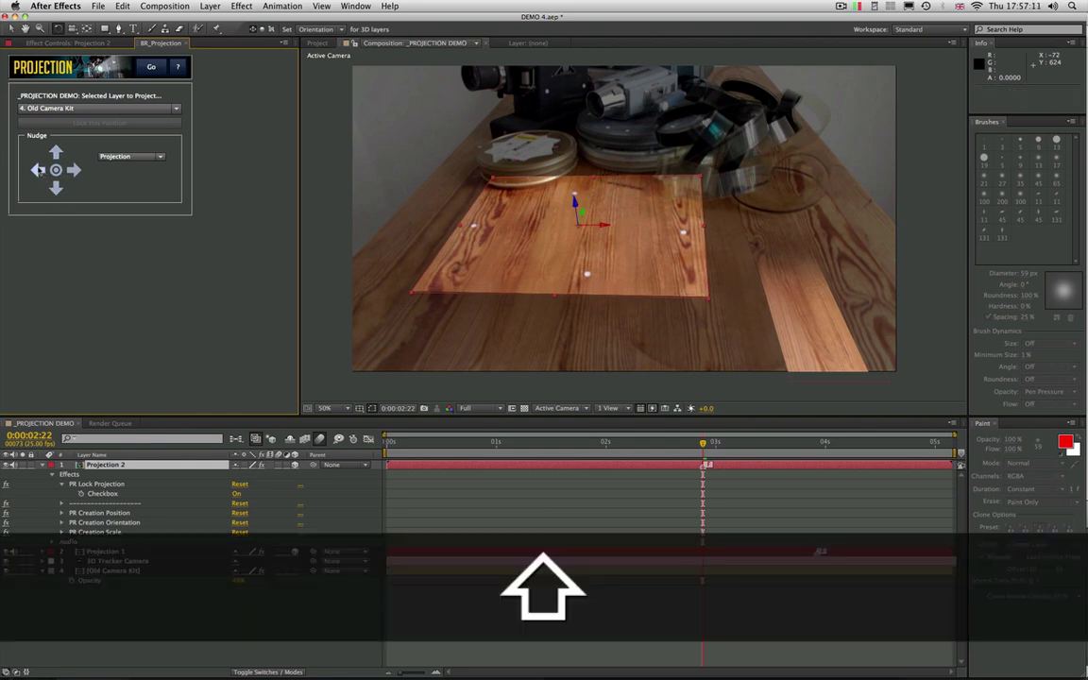
Set nudging to Both and try moving Projection 2's layer and projected image together right, down, left and up
{"action": "left_click", "coordinate": [137, 157]}
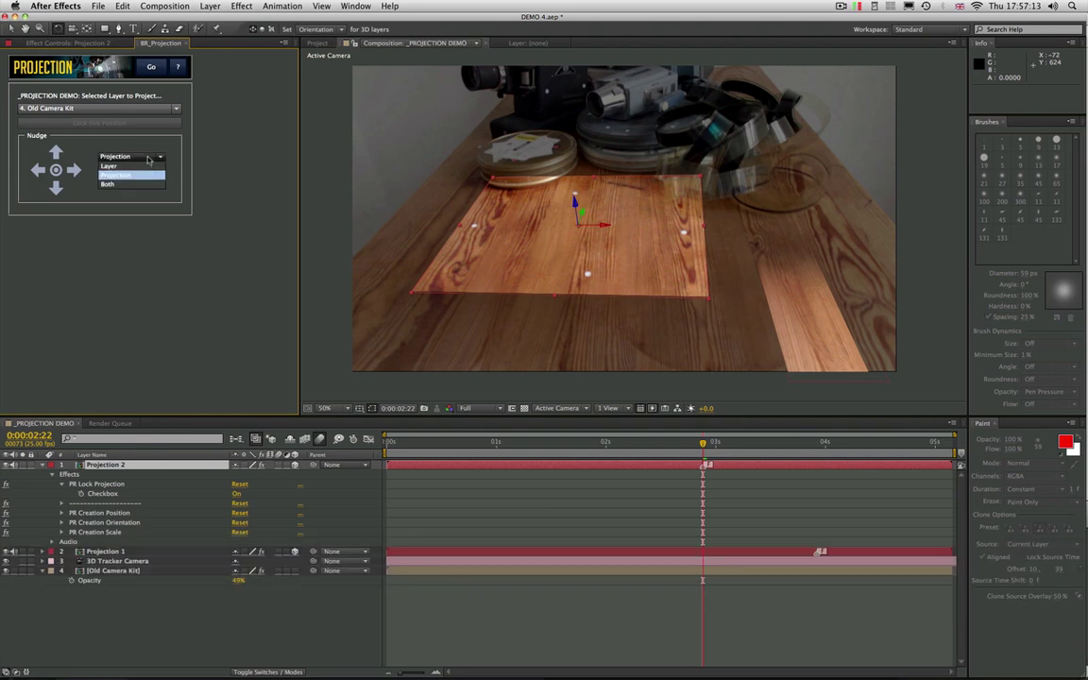
{"action": "left_click", "coordinate": [142, 185]}
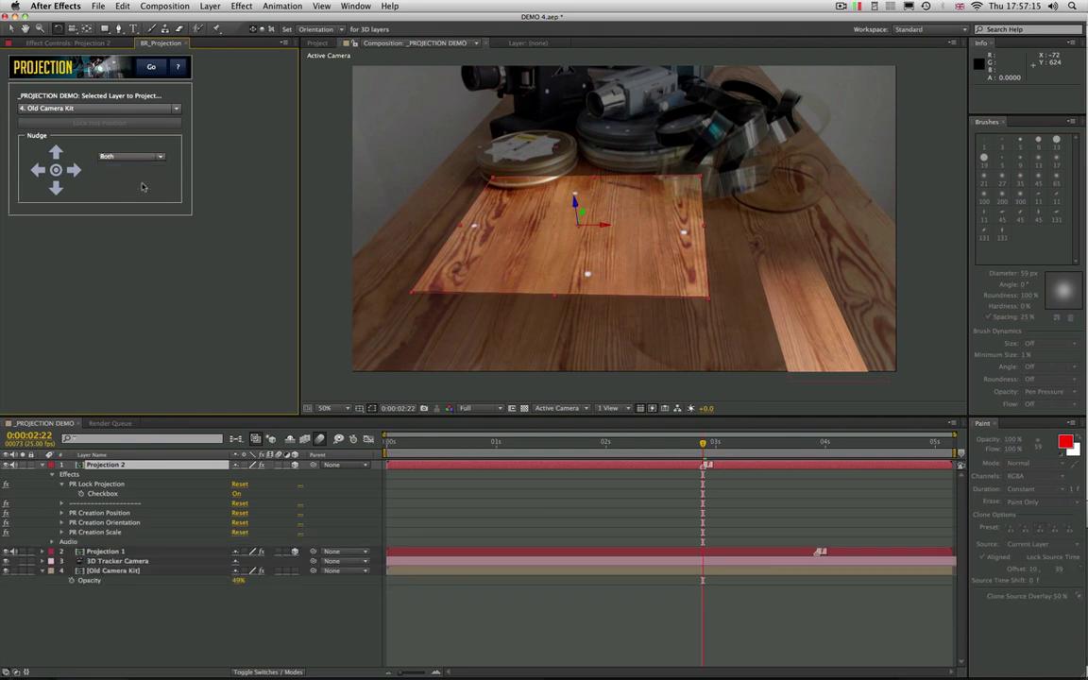
{"action": "left_click", "coordinate": [74, 170]}
{"action": "left_click", "coordinate": [73, 170]}
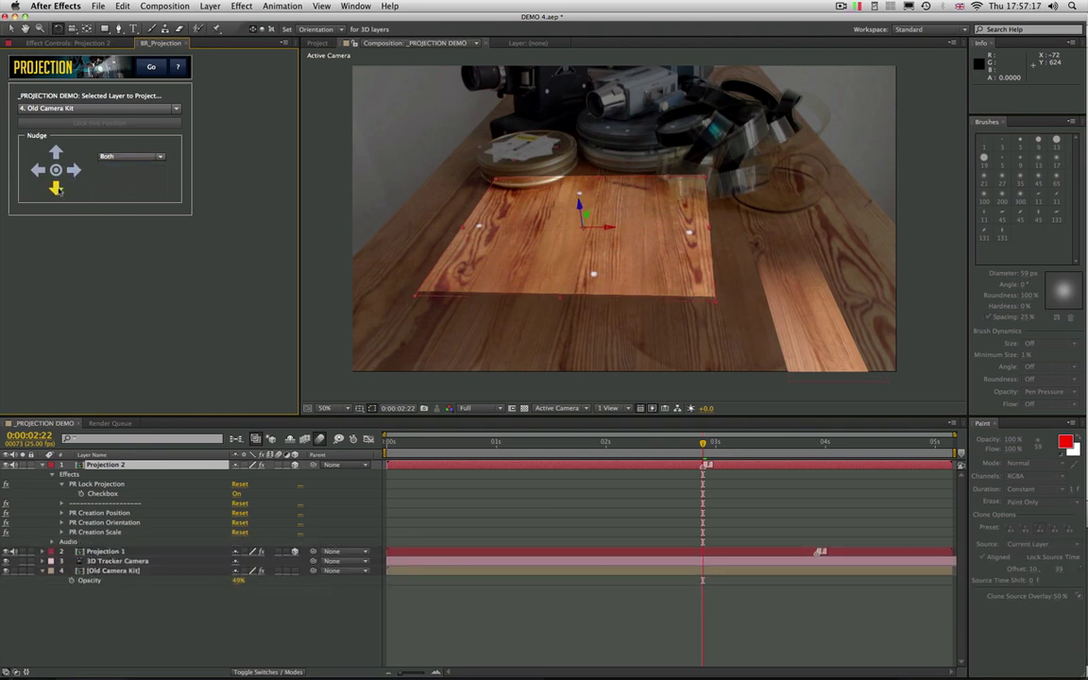
{"action": "left_click", "coordinate": [56, 189]}
{"action": "left_click", "coordinate": [40, 172]}
{"action": "left_click", "coordinate": [40, 172]}
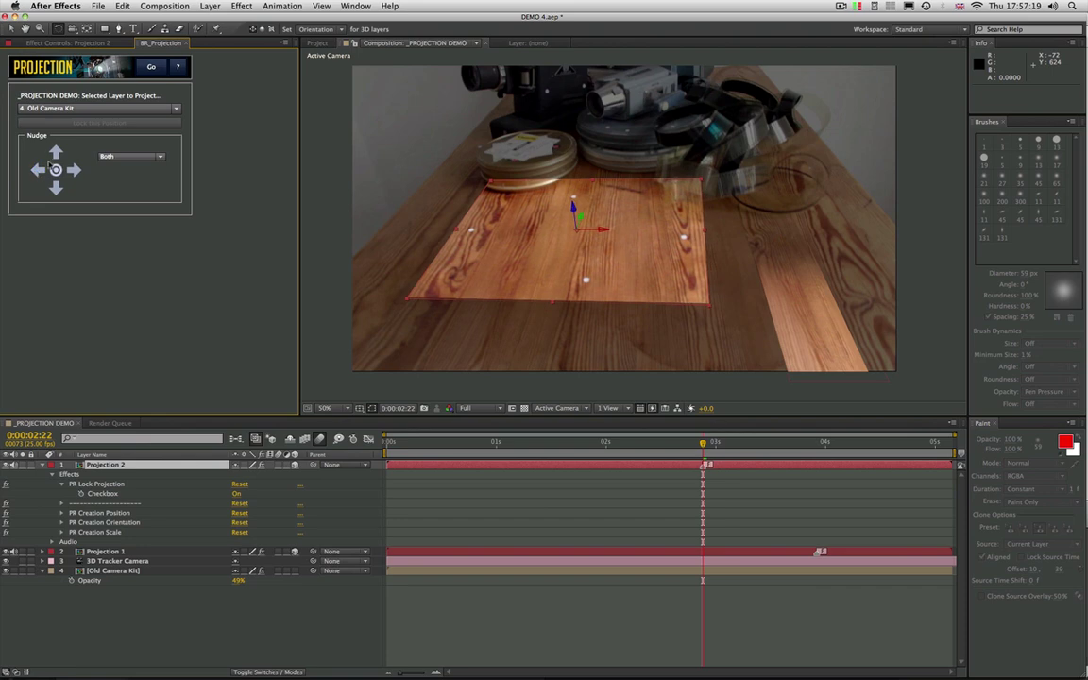
{"action": "left_click", "coordinate": [57, 153]}
Set nudging to Layer and nudge Projection 2 to the right independently of its projected image
{"action": "left_click", "coordinate": [125, 156]}
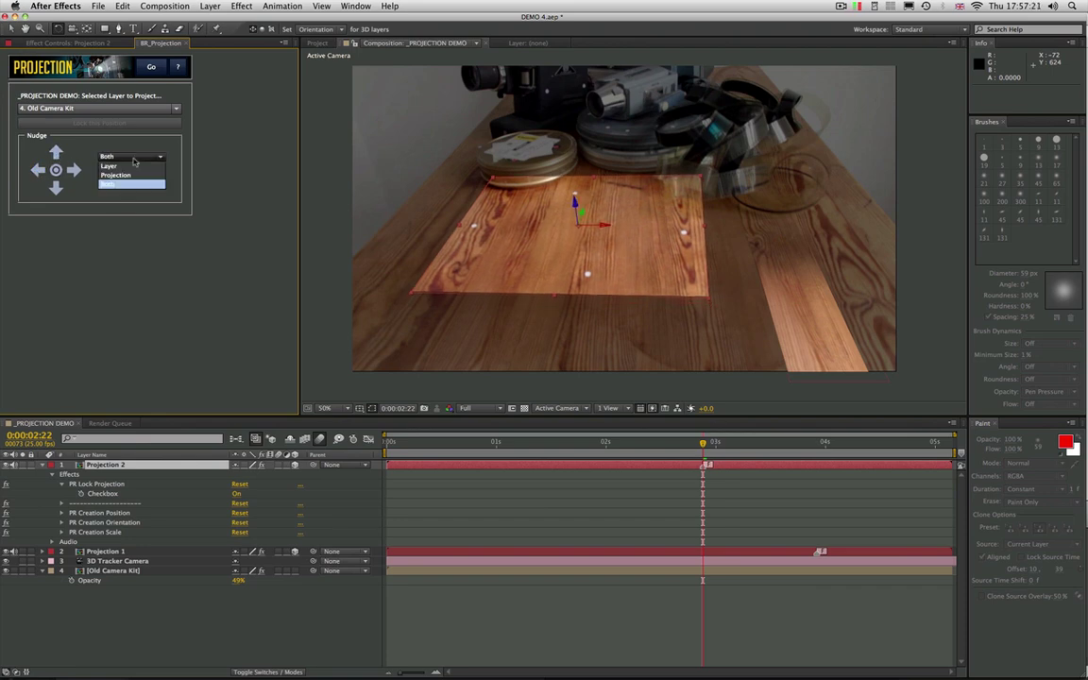
{"action": "left_click", "coordinate": [135, 168]}
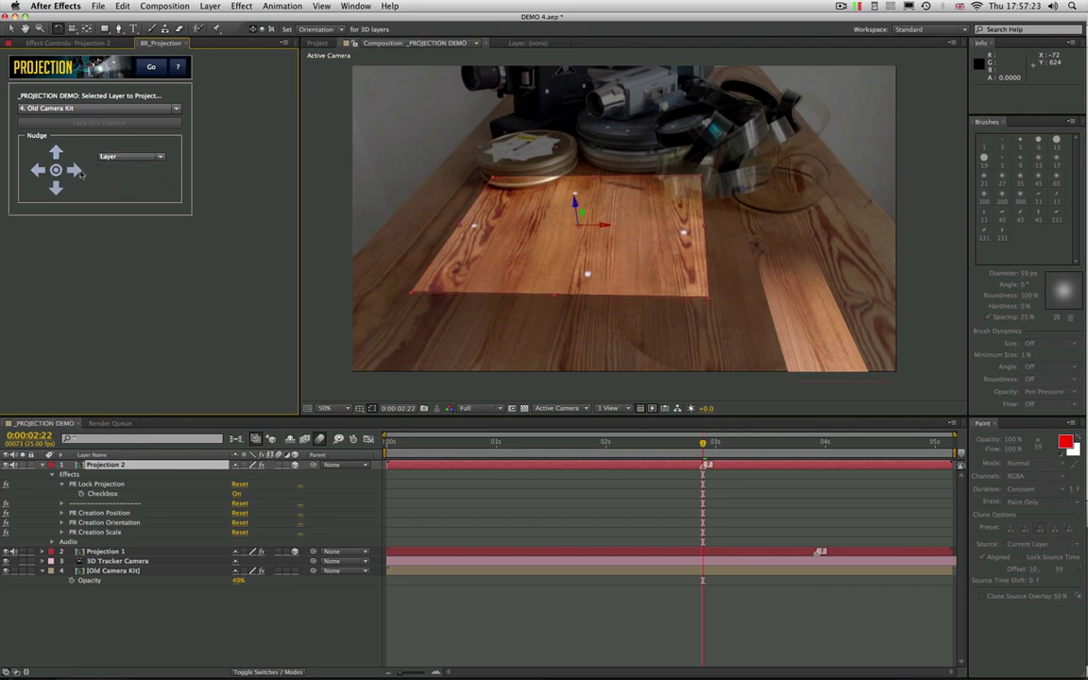
{"action": "left_click", "coordinate": [73, 170]}
{"action": "left_click", "coordinate": [566, 227]}
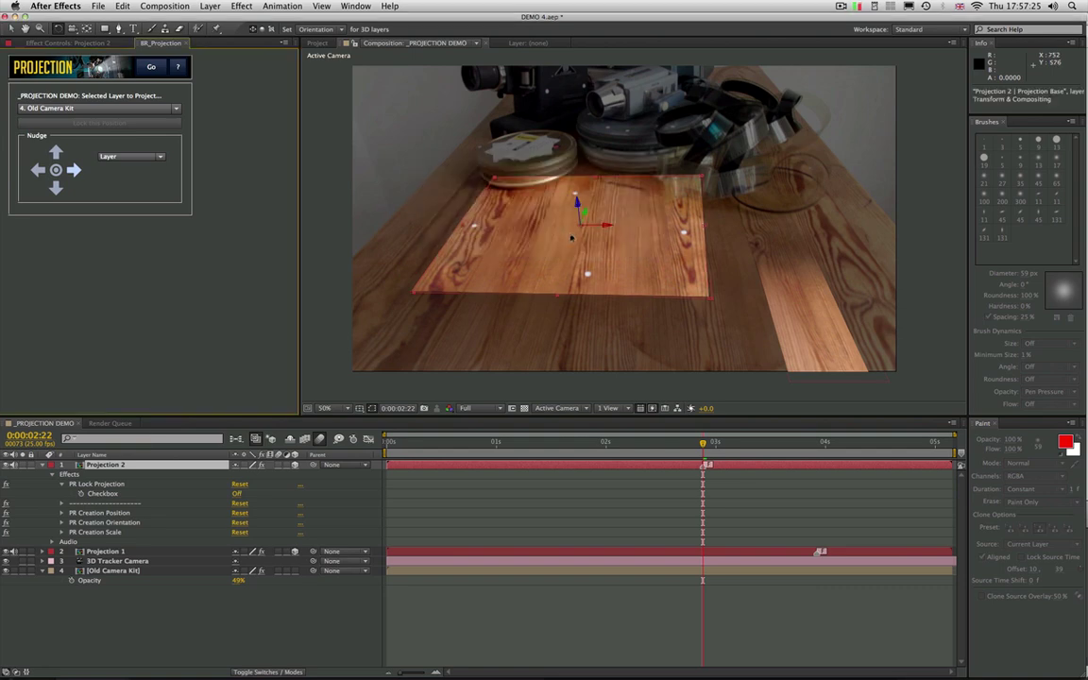
{"action": "left_click", "coordinate": [74, 170]}
{"action": "left_click", "coordinate": [74, 170]}
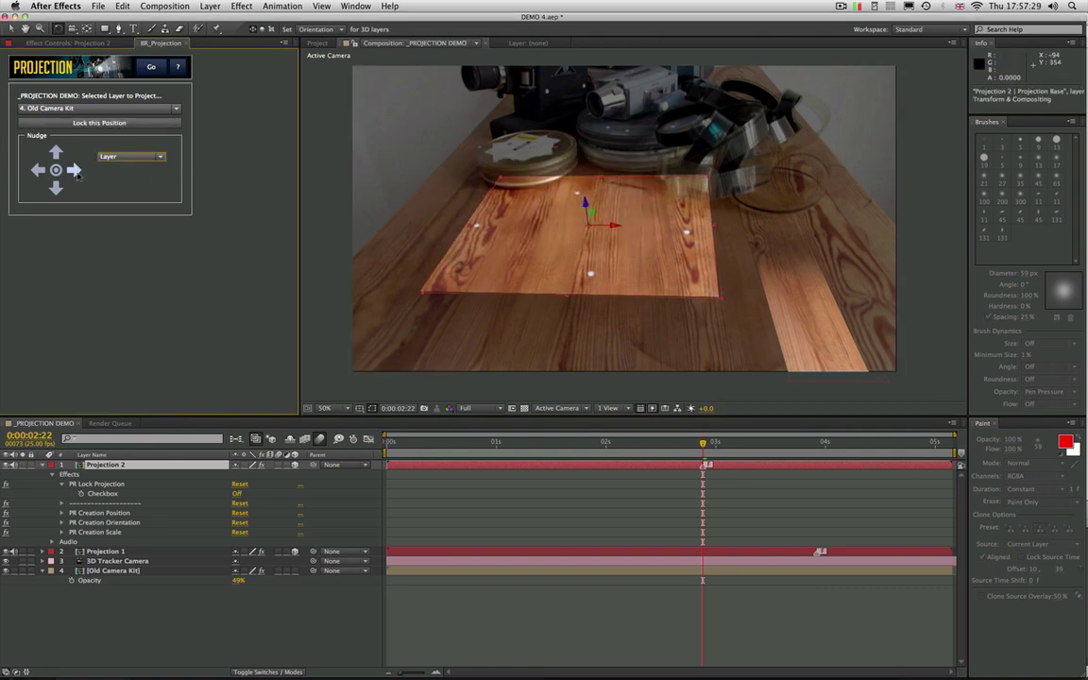
Nudge the Projection 2 layer back to the left, fine-adjust it vertically, and lock its projection at that position
{"action": "left_click", "coordinate": [38, 171]}
{"action": "left_click", "coordinate": [38, 171]}
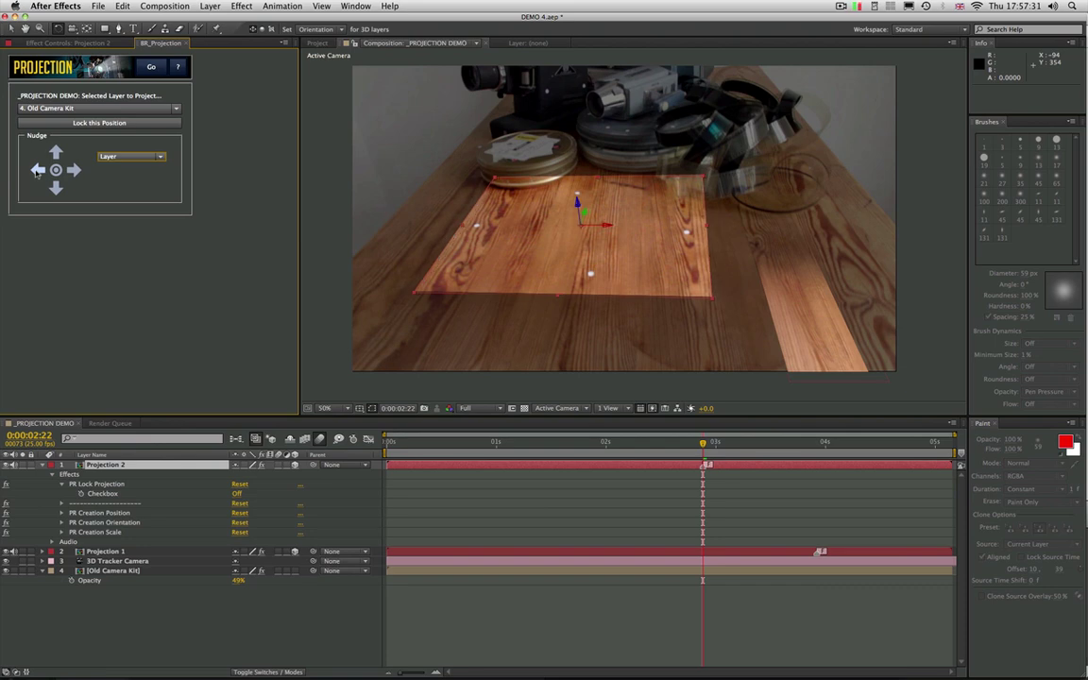
{"action": "left_click", "coordinate": [39, 173], "text": "shift"}
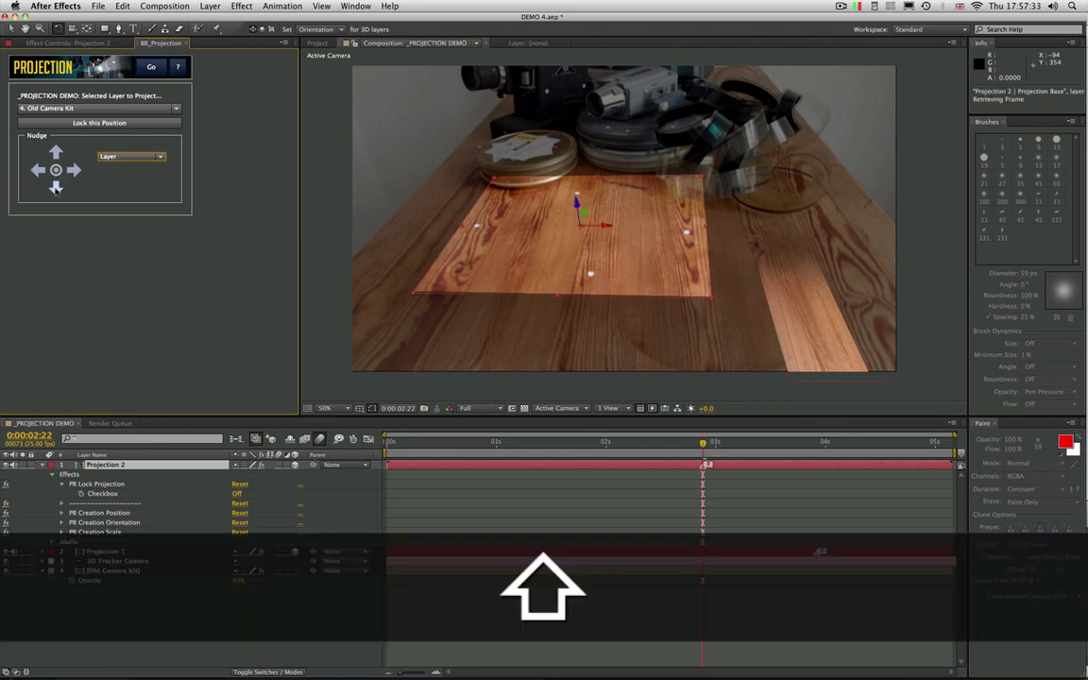
{"action": "left_click", "coordinate": [59, 157], "text": "shift"}
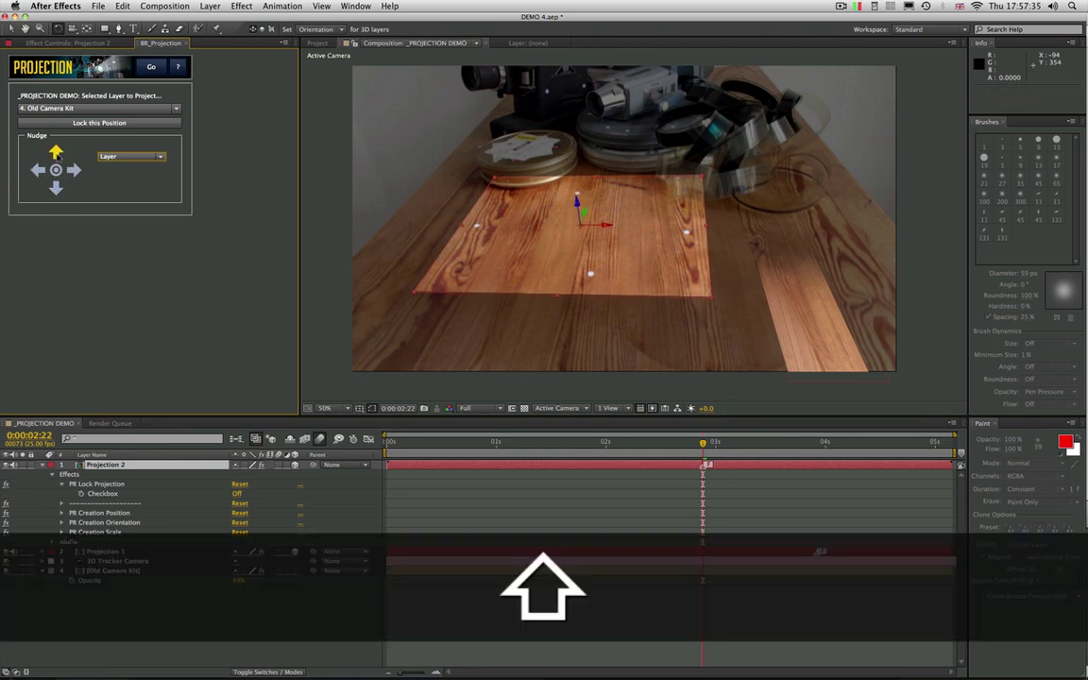
{"action": "left_click", "coordinate": [56, 153], "text": "shift"}
{"action": "left_click", "coordinate": [139, 124]}
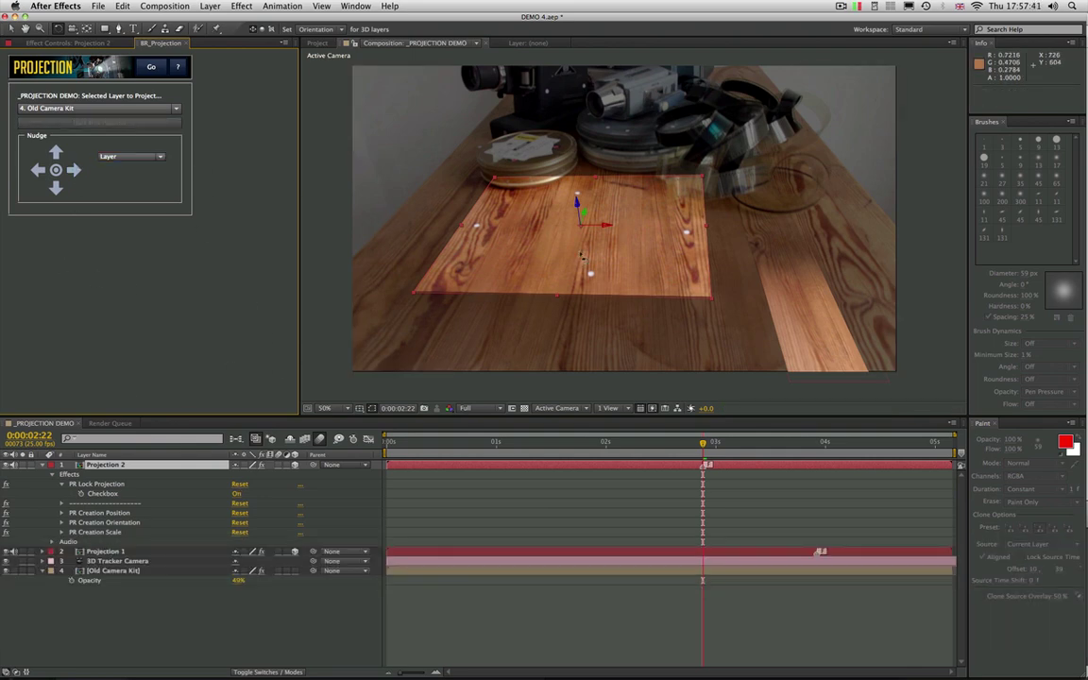
Open the Projection 2 precomp's base layer at 0:00:00:00 for painting with a 64 px Clone Stamp brush
{"action": "left_click", "coordinate": [48, 467]}
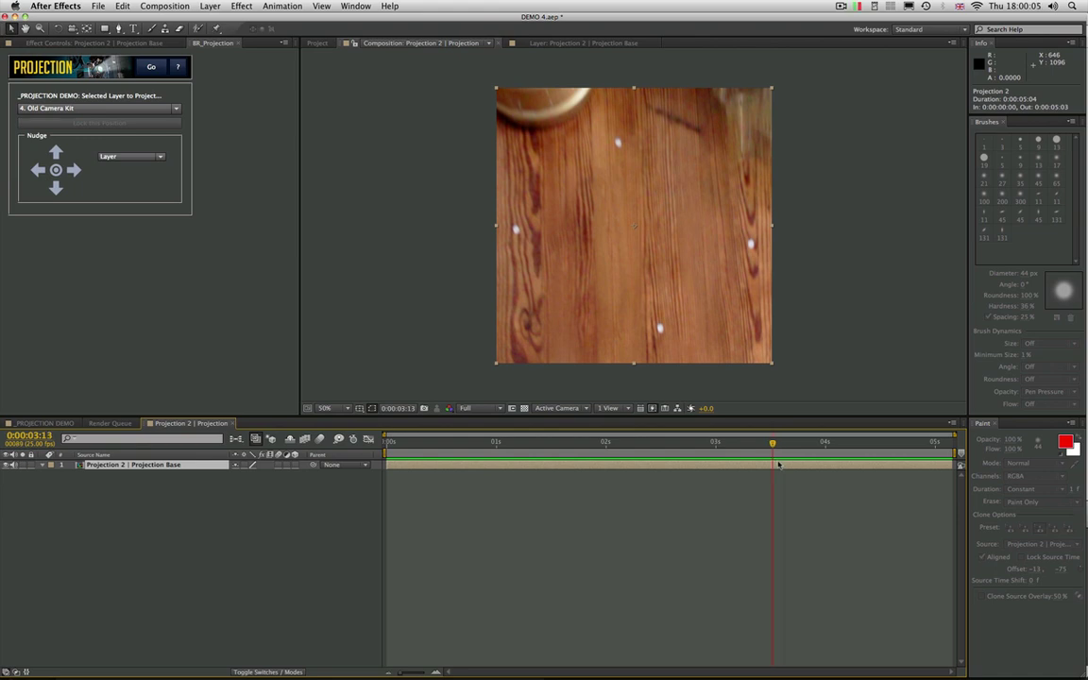
{"action": "left_click_drag", "start_coordinate": [769, 466], "coordinate": [744, 466]}
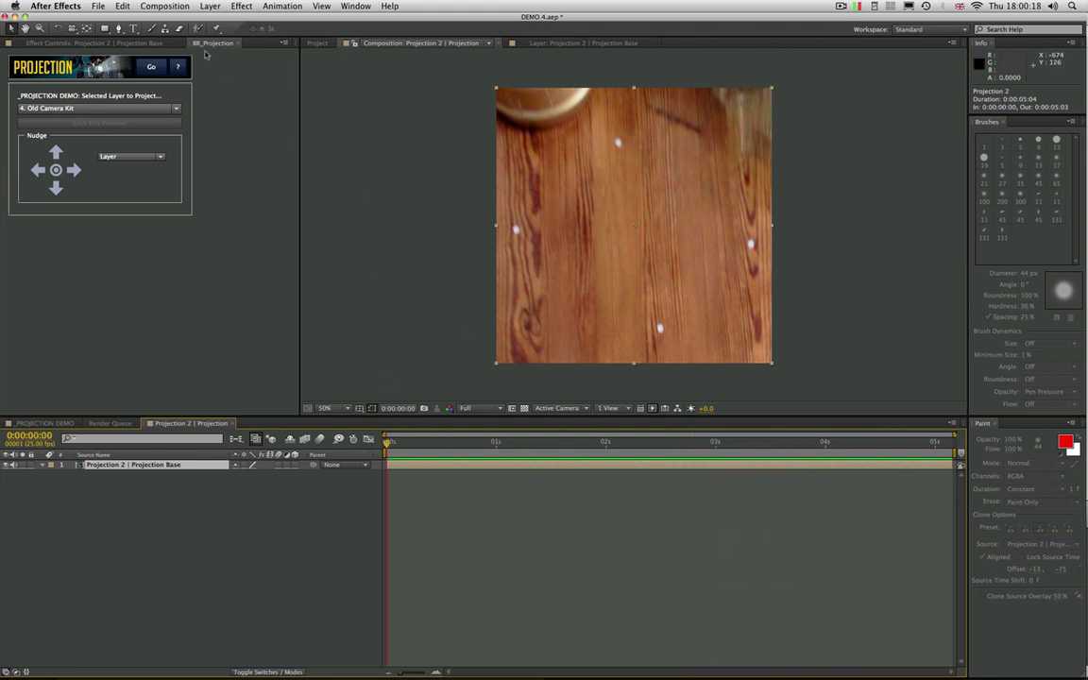
{"action": "left_click", "coordinate": [165, 30]}
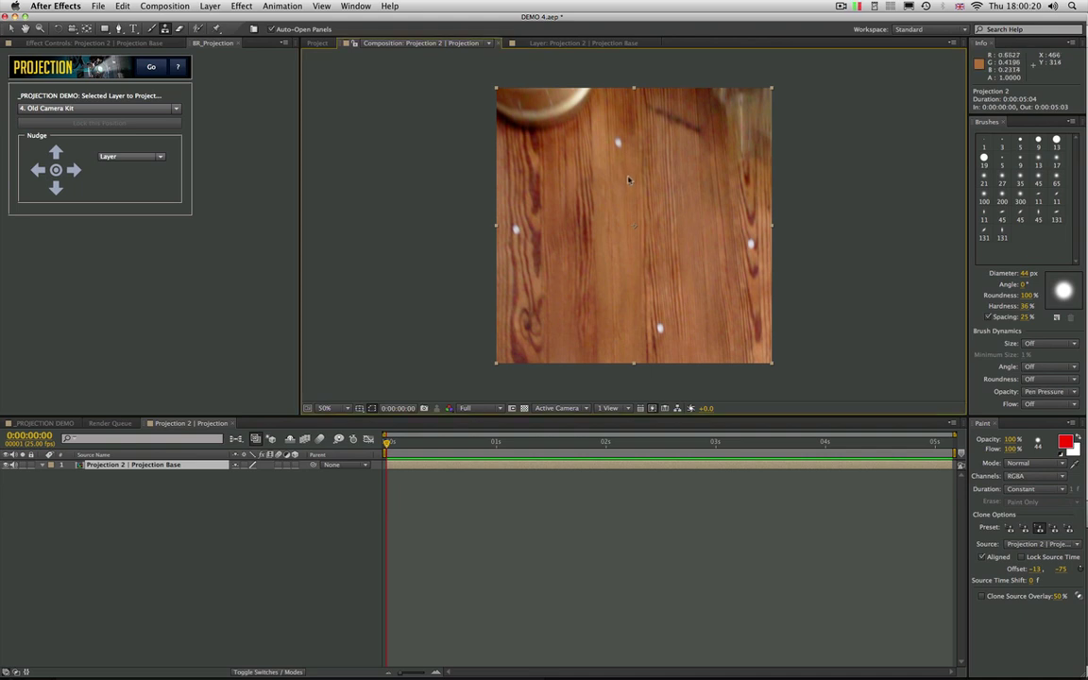
{"action": "double_click", "coordinate": [133, 465]}
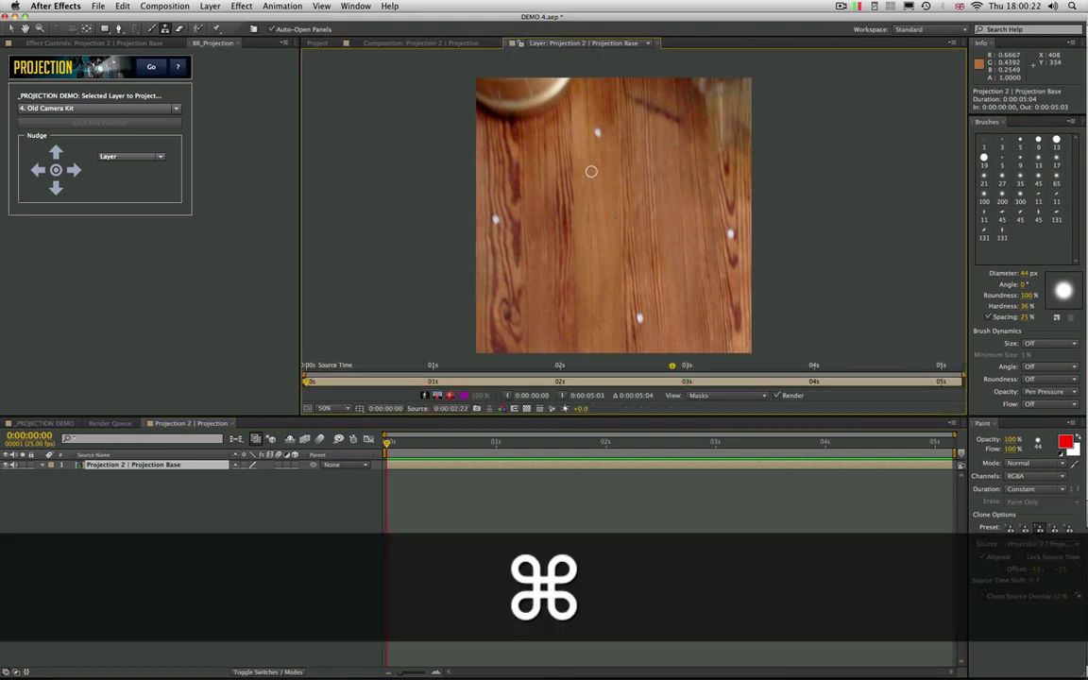
{"action": "mouse_move", "coordinate": [591, 171]}
{"action": "left_mouse_down"}
{"action": "mouse_move", "coordinate": [614, 172]}
{"action": "mouse_move", "coordinate": [599, 171]}
{"action": "mouse_move", "coordinate": [601, 162]}
{"action": "left_mouse_up"}
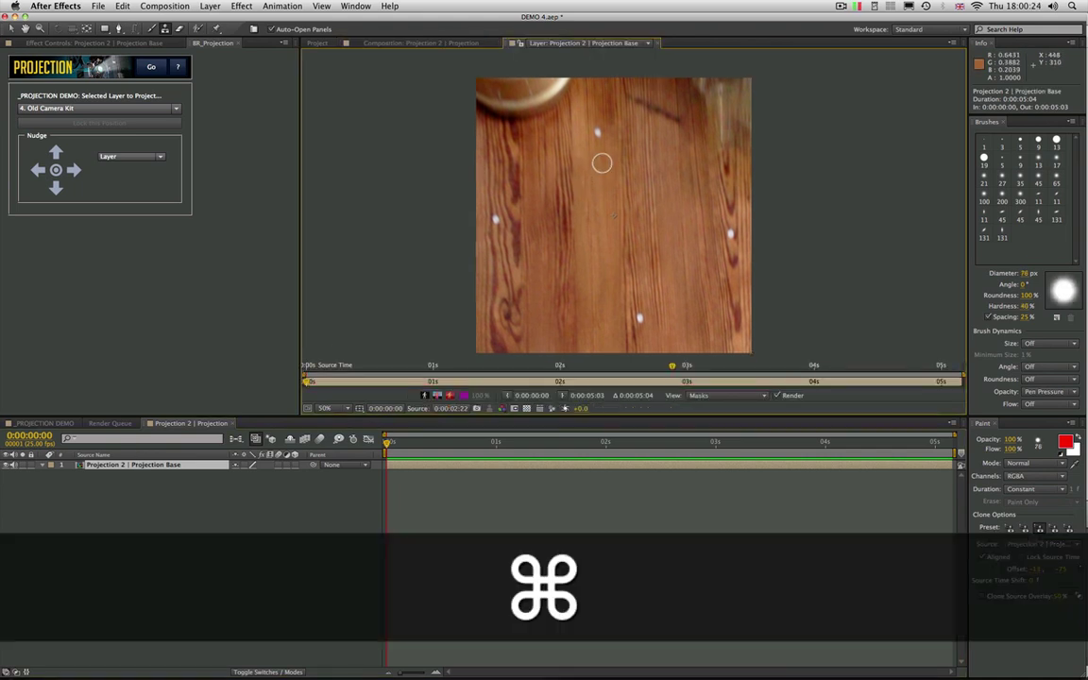
{"action": "key", "text": "super+equal"}
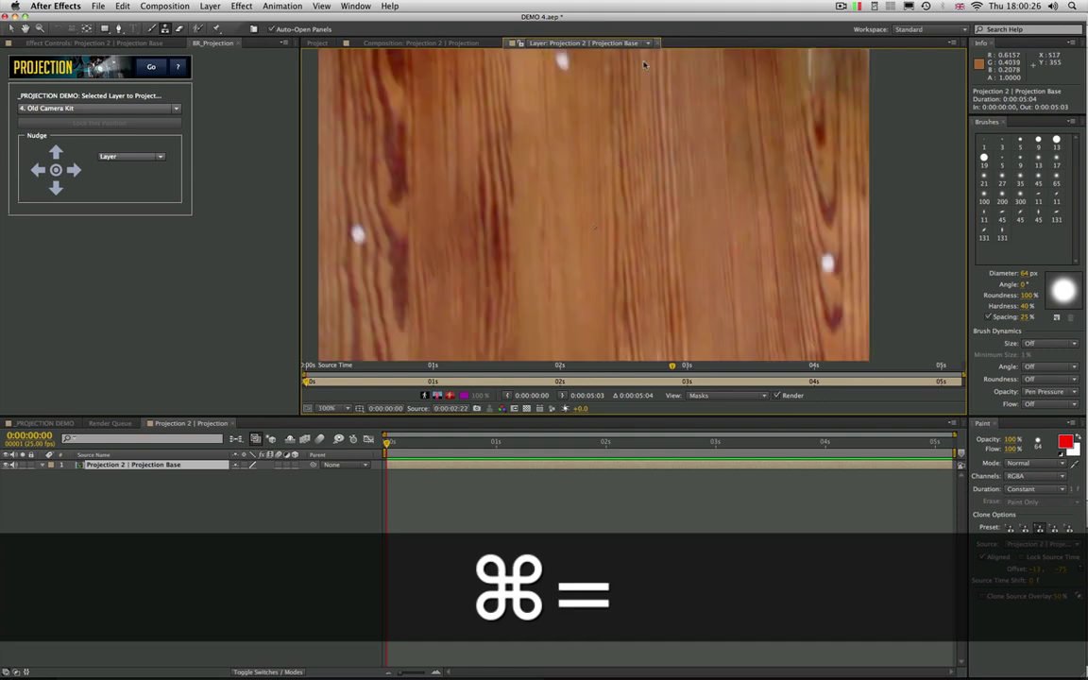
Clone clean wood grain from nearby areas over the four white tracking markers on the Projection 2 base layer
{"action": "left_click", "coordinate": [577, 205], "text": "alt"}
{"action": "left_click", "coordinate": [575, 172]}
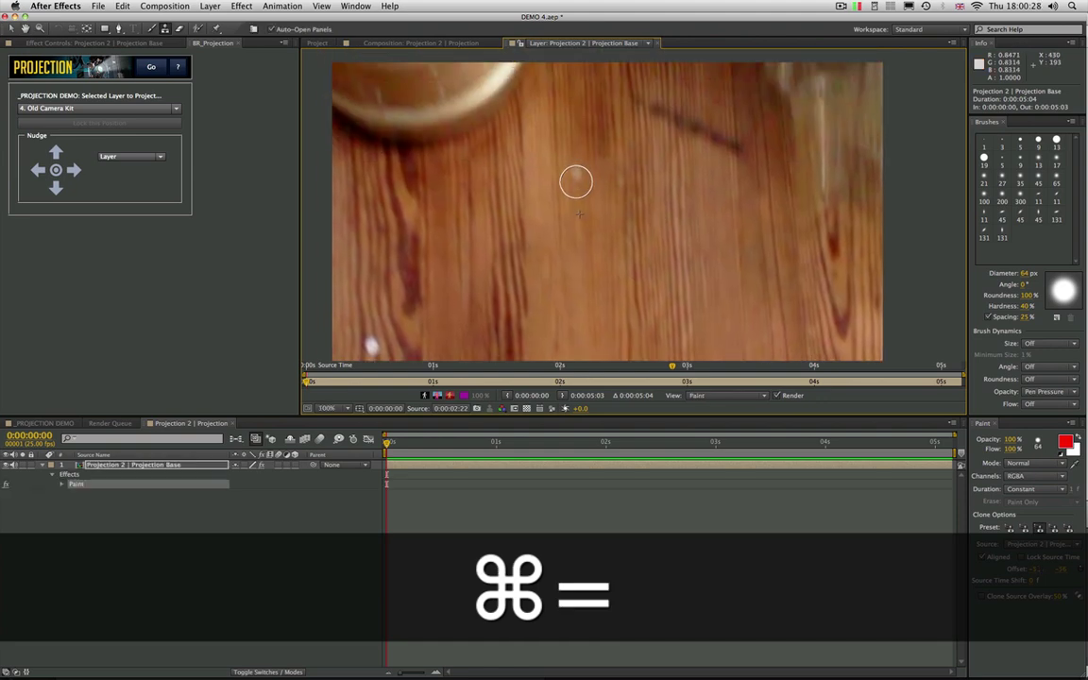
{"action": "left_click_drag", "start_coordinate": [559, 276], "coordinate": [661, 154]}
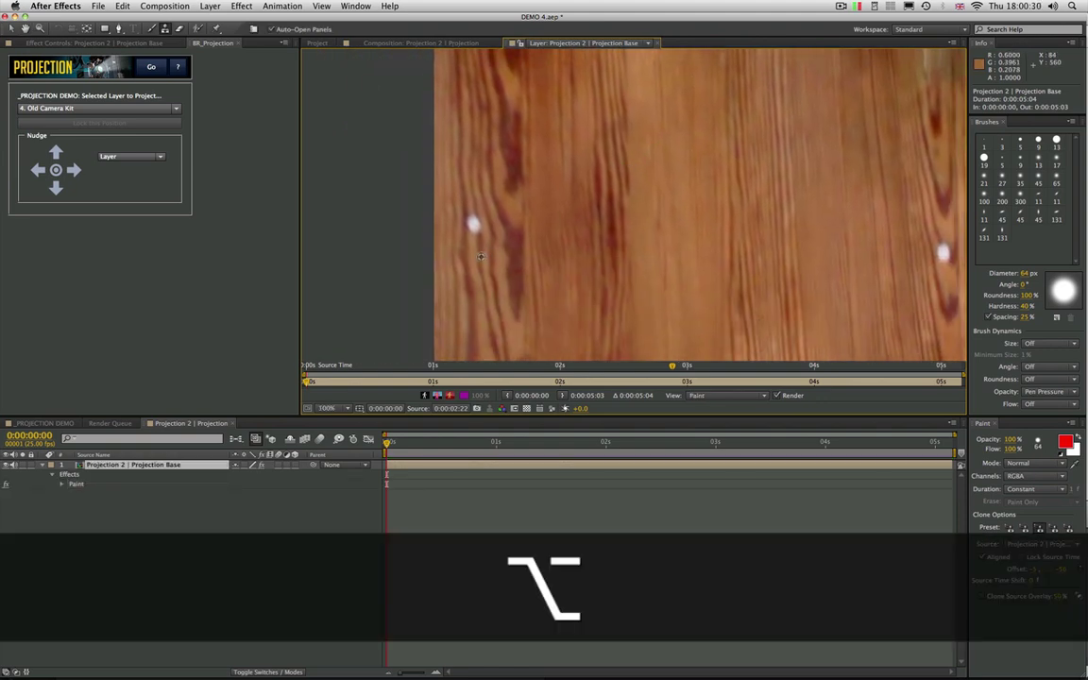
{"action": "left_click", "coordinate": [480, 253], "text": "alt"}
{"action": "left_click", "coordinate": [473, 224]}
{"action": "scroll", "coordinate": [714, 262], "scroll_direction": "right", "scroll_amount": 8}
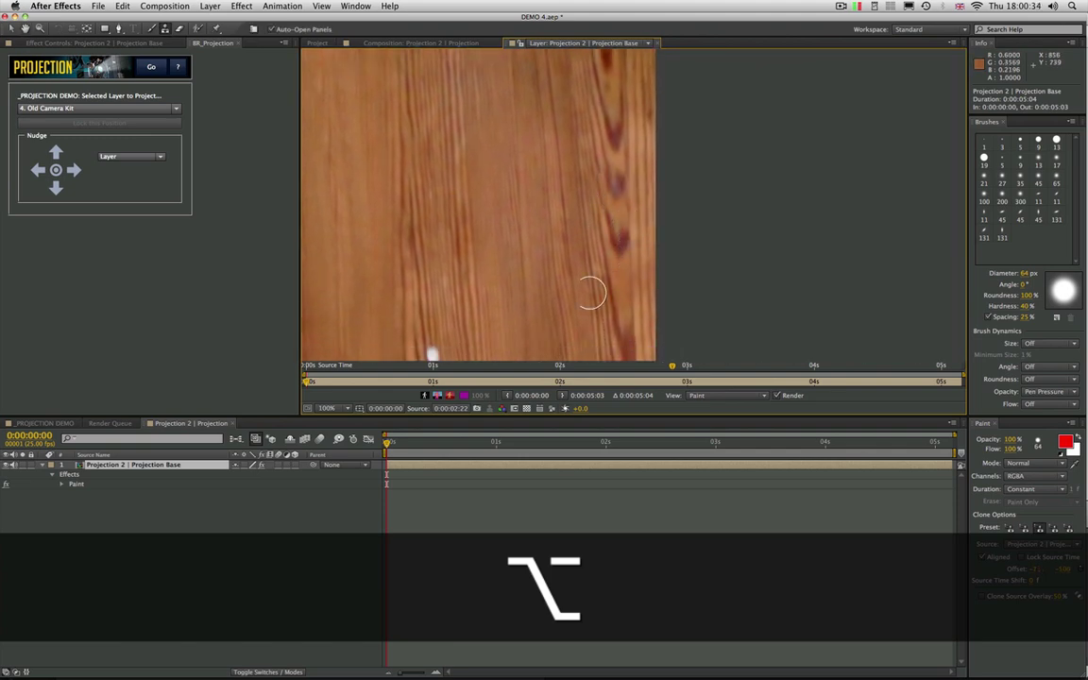
{"action": "scroll", "coordinate": [580, 274], "scroll_direction": "down", "scroll_amount": 5}
{"action": "scroll", "coordinate": [581, 274], "scroll_direction": "left", "scroll_amount": 5}
{"action": "left_click", "coordinate": [557, 210], "text": "alt"}
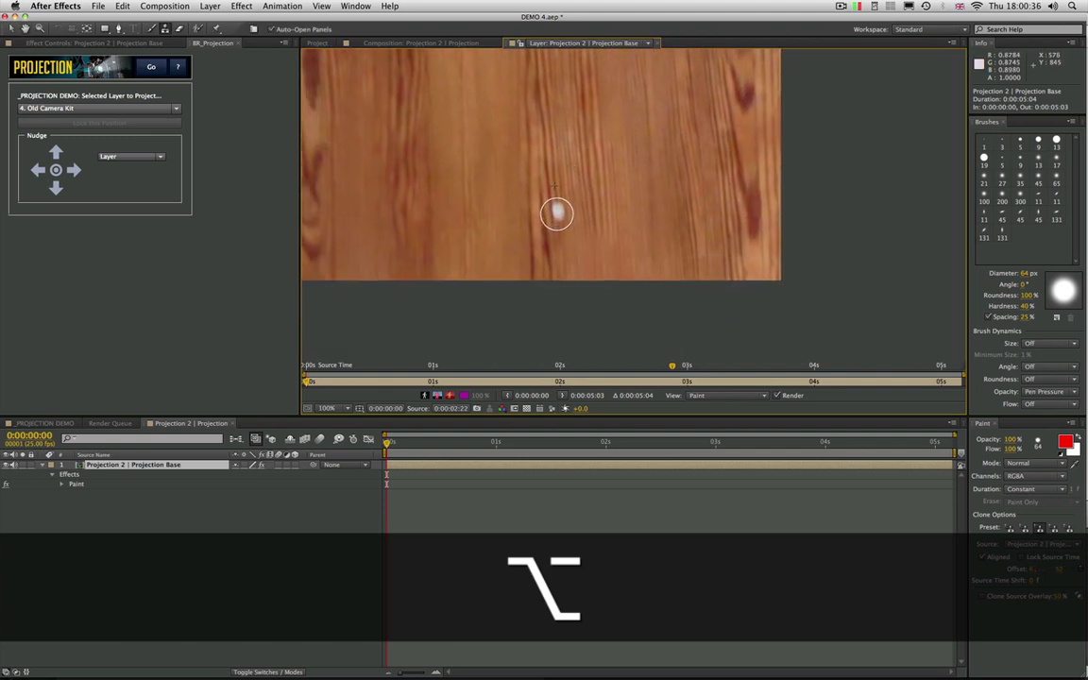
Clone clean wood grain over the dark diagonal mark near the upper edge of the tabletop image
{"action": "left_click_drag", "start_coordinate": [618, 99], "coordinate": [626, 294]}
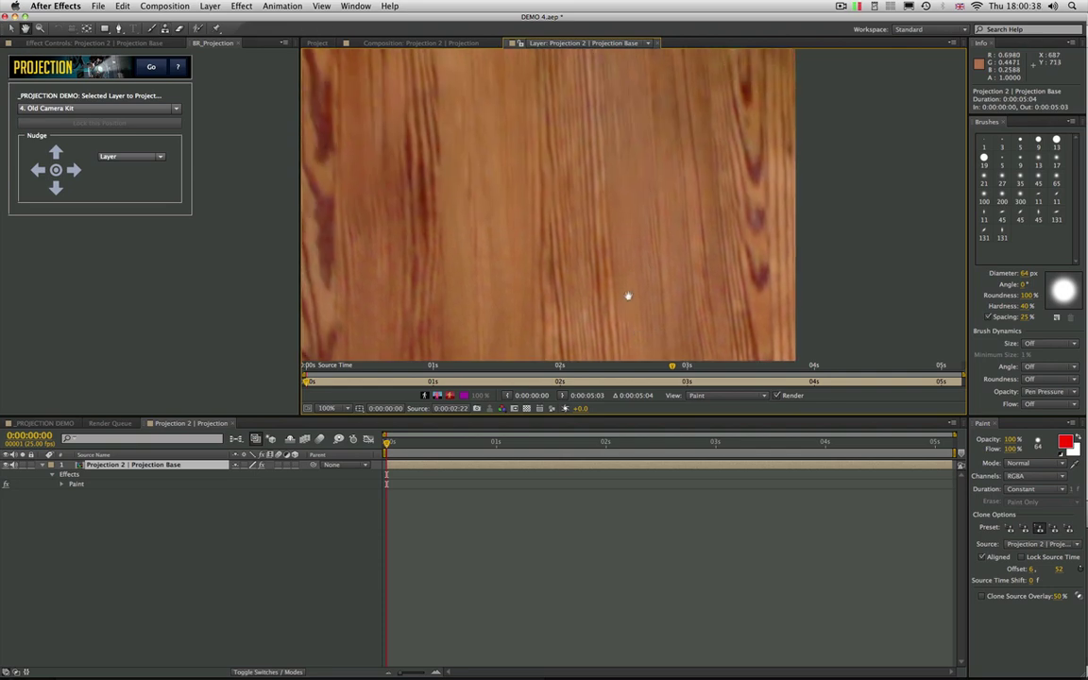
{"action": "left_click_drag", "start_coordinate": [587, 84], "coordinate": [611, 292]}
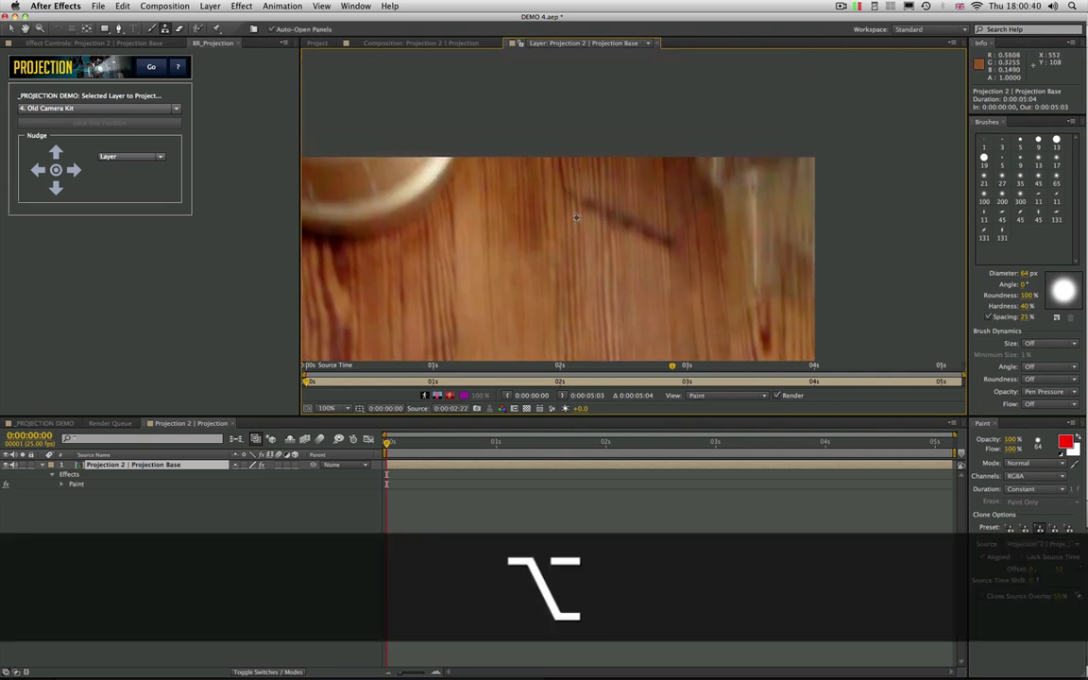
{"action": "mouse_move", "coordinate": [573, 202]}
{"action": "left_mouse_down"}
{"action": "mouse_move", "coordinate": [673, 246]}
{"action": "mouse_move", "coordinate": [575, 218]}
{"action": "left_mouse_up"}
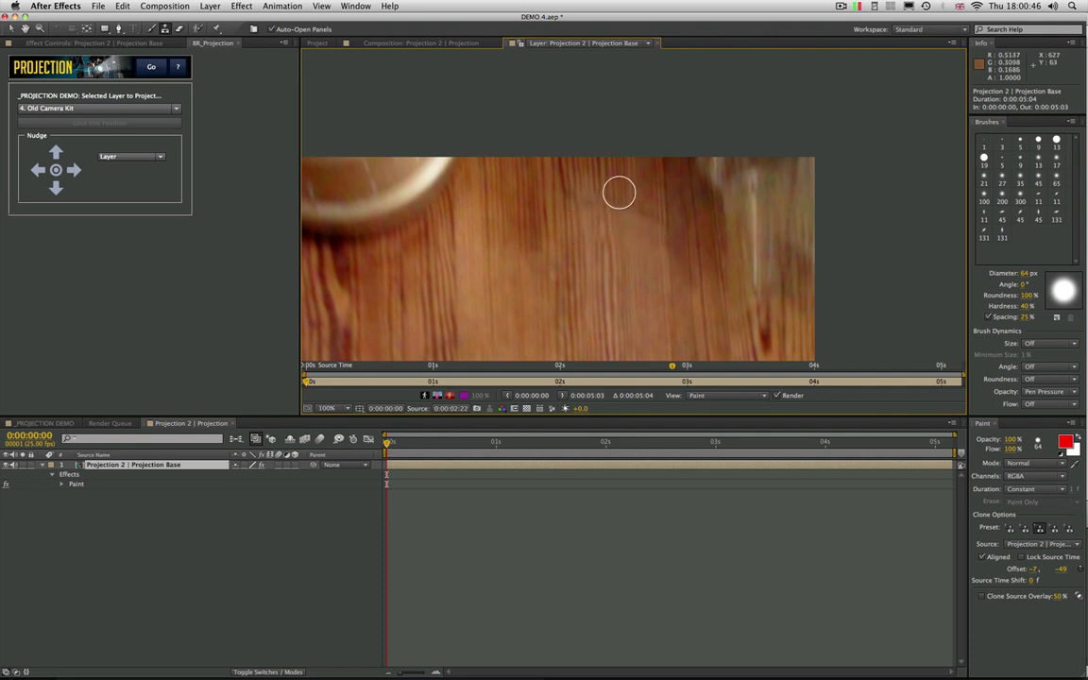
Reduce the Clone Stamp brush to 42 px and touch up the wood grain where the dark mark was removed
{"action": "key", "text": "alt"}
{"action": "left_click_drag", "start_coordinate": [626, 178], "coordinate": [592, 178]}
{"action": "key", "text": "alt"}
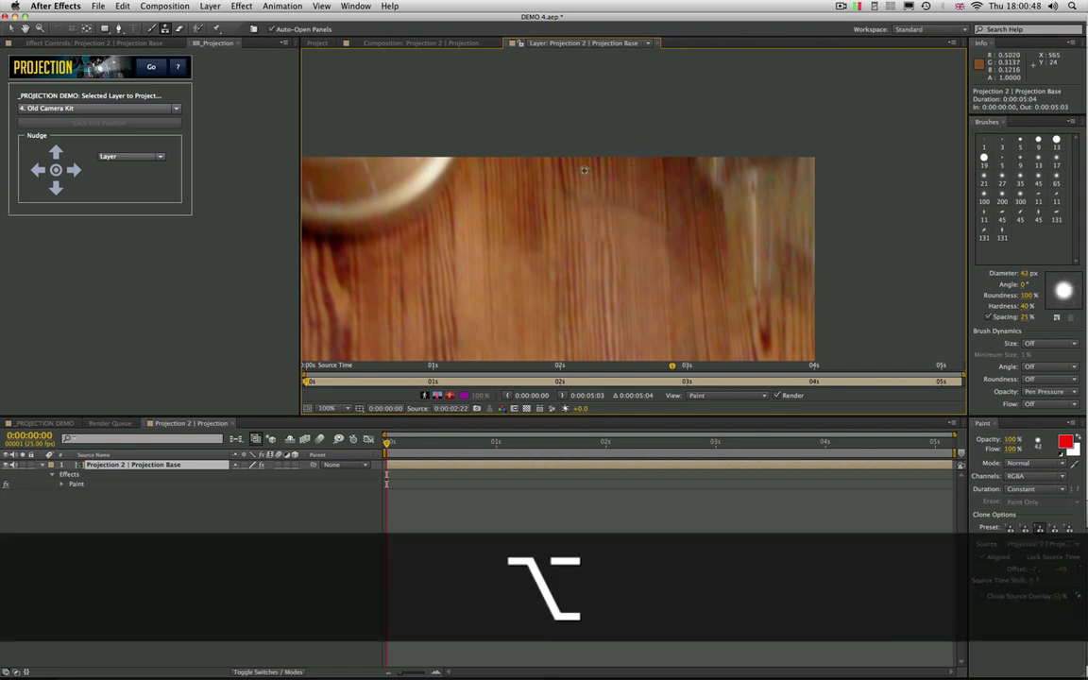
{"action": "left_click", "coordinate": [588, 194], "text": "alt"}
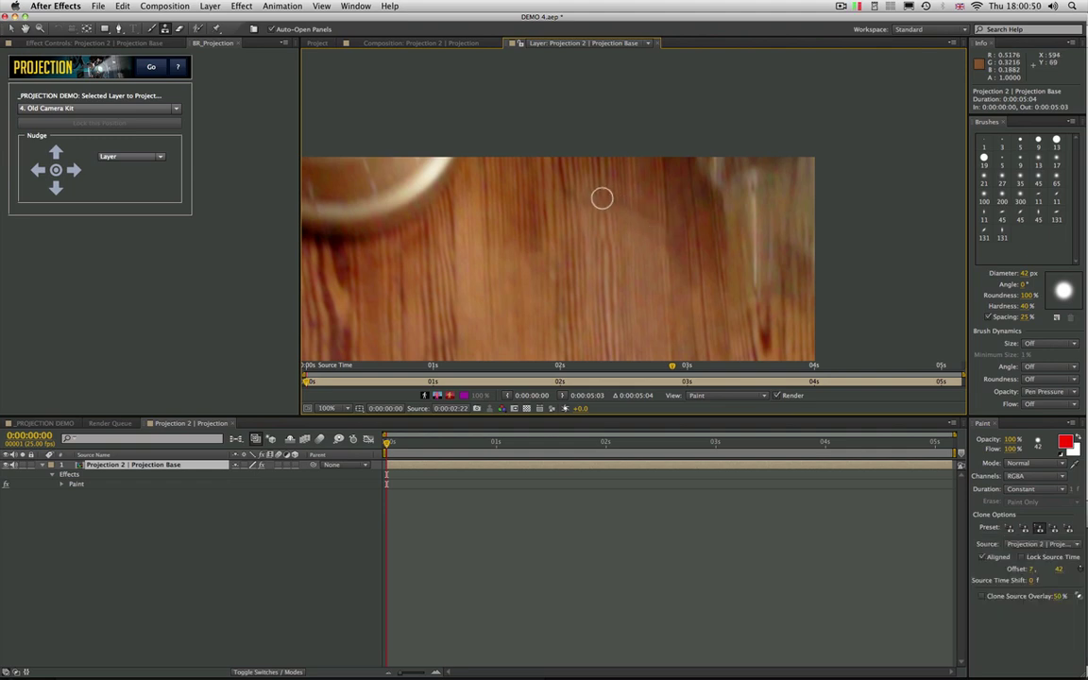
{"action": "key", "text": "alt"}
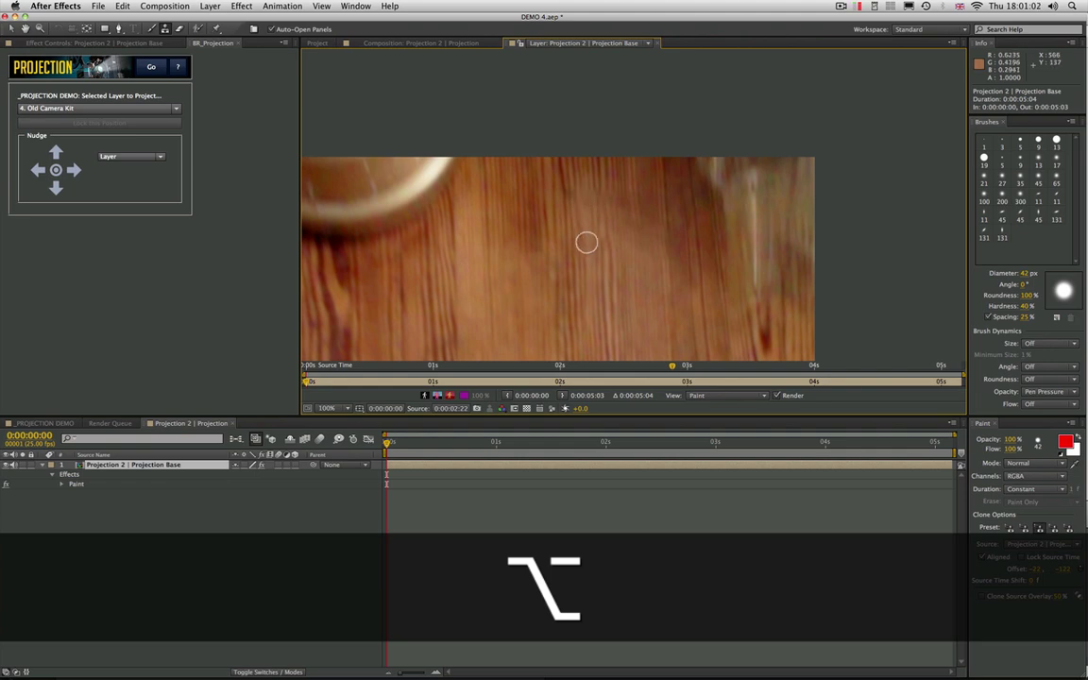
{"action": "key", "text": "alt"}
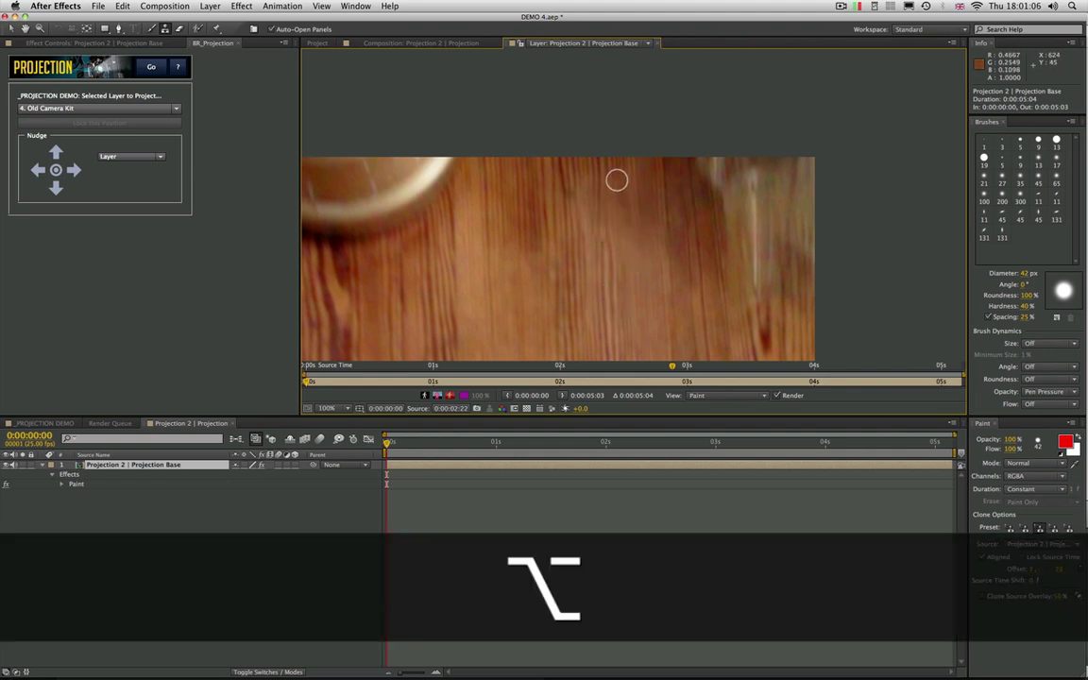
{"action": "mouse_move", "coordinate": [619, 219]}
{"action": "left_mouse_down"}
{"action": "mouse_move", "coordinate": [641, 239]}
{"action": "mouse_move", "coordinate": [651, 204]}
{"action": "mouse_move", "coordinate": [655, 219]}
{"action": "mouse_move", "coordinate": [617, 311]}
{"action": "left_mouse_up"}
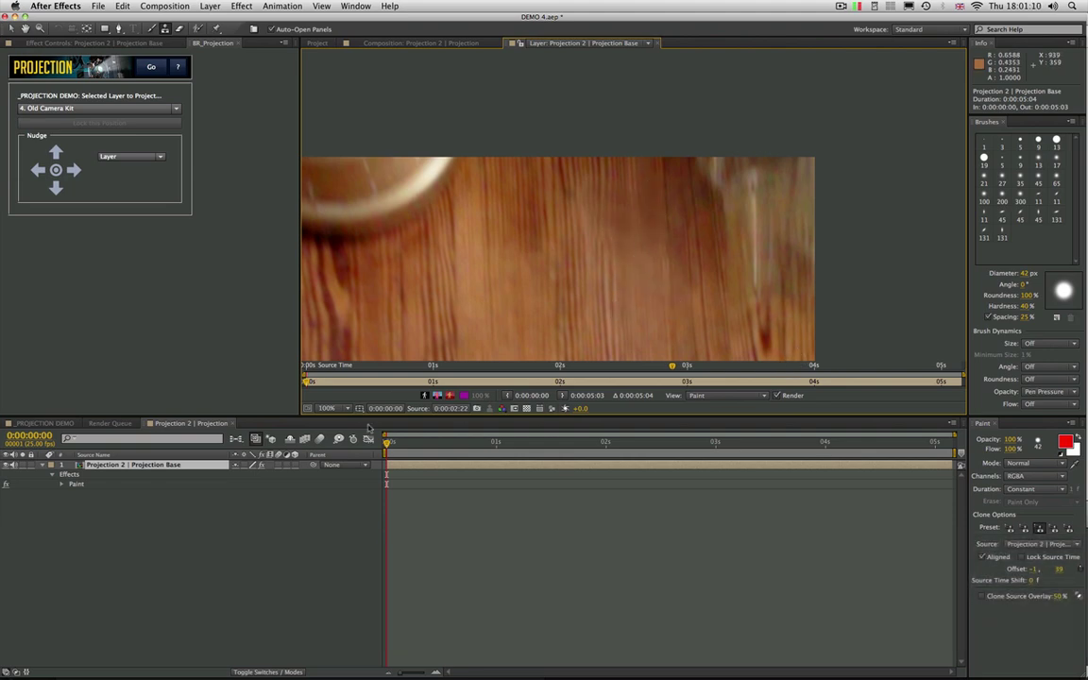
Return to the _PROJECTION DEMO composition, set the Old Camera Kit layer's opacity to 100%, and preview the shot
{"action": "left_click", "coordinate": [59, 424]}
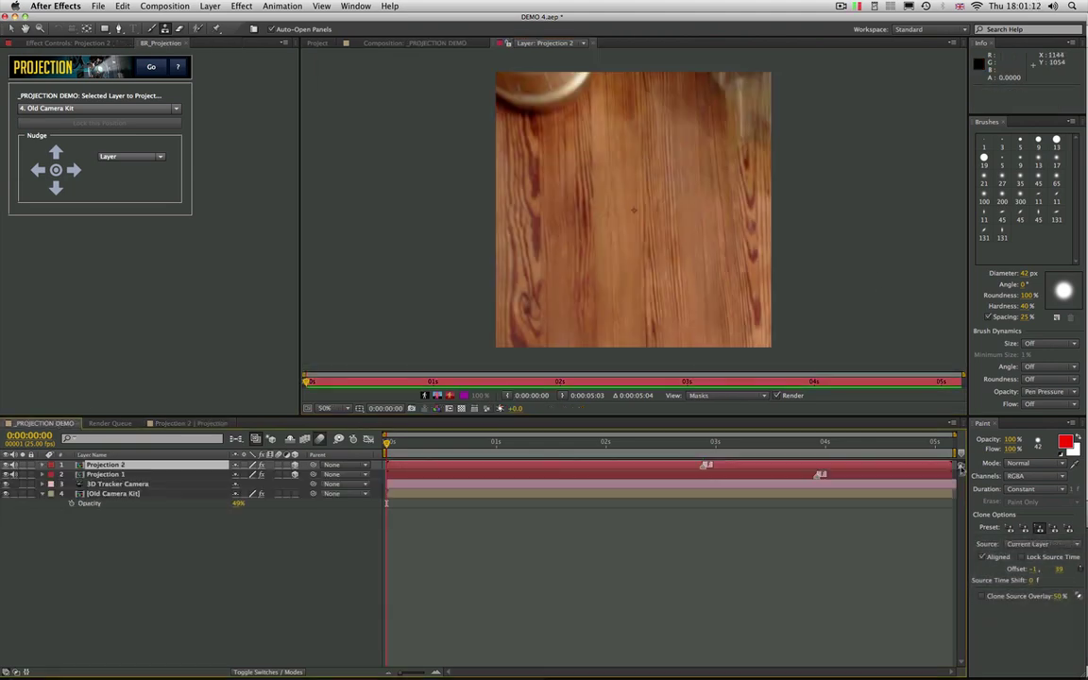
{"action": "left_click", "coordinate": [961, 466]}
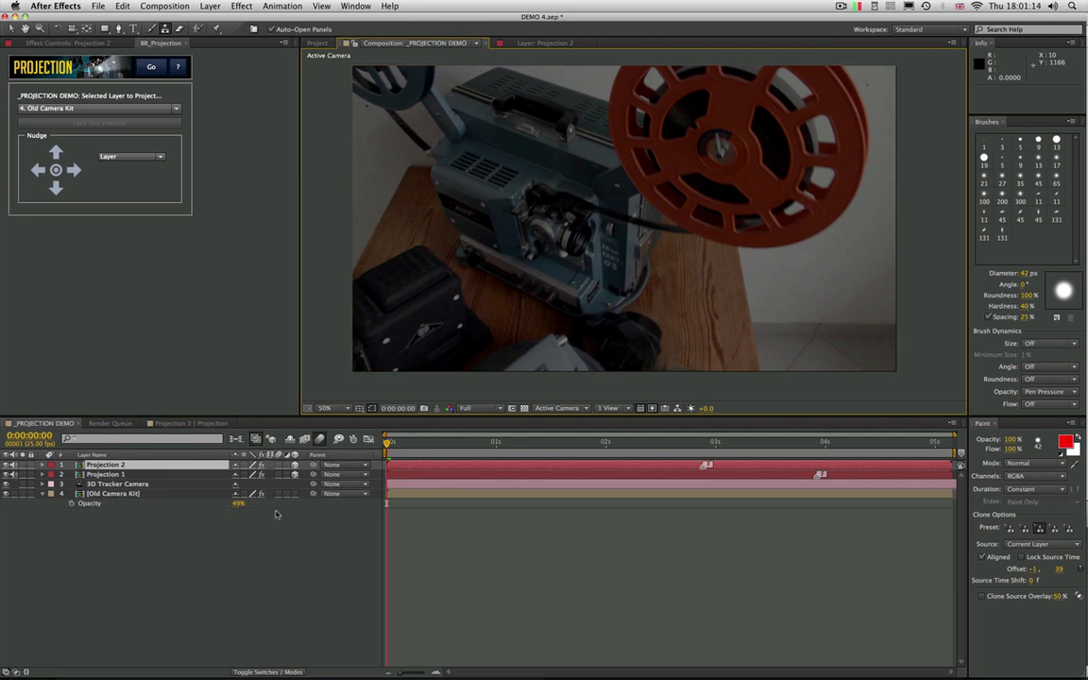
{"action": "left_click", "coordinate": [239, 503]}
{"action": "type", "text": "100"}
{"action": "key", "text": "Return"}
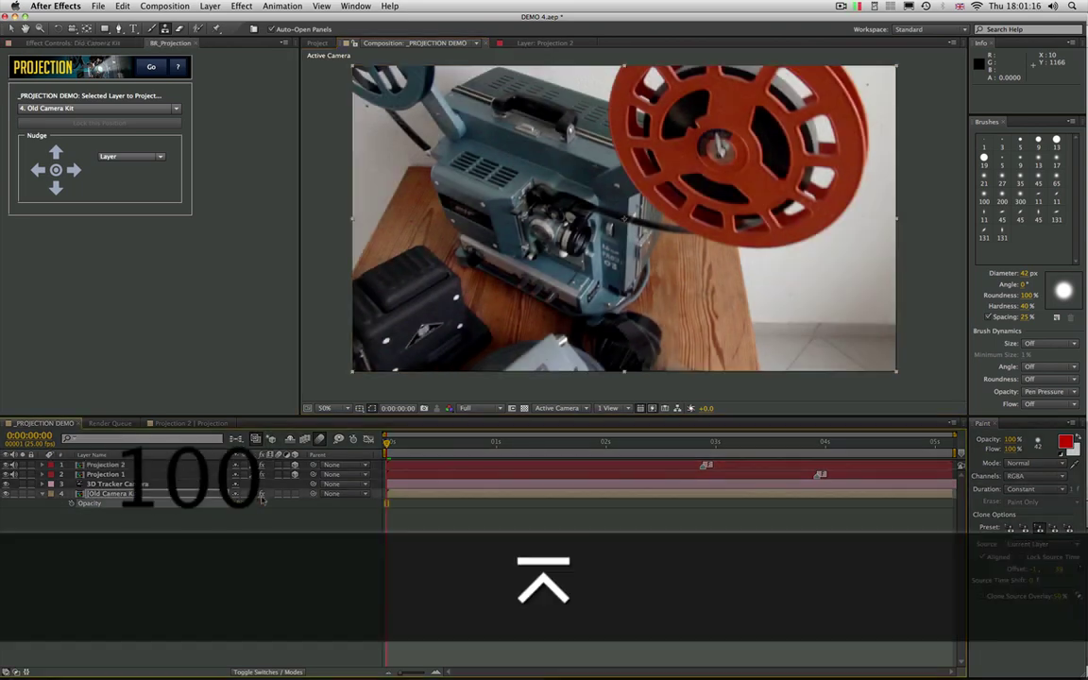
{"action": "key", "text": "KP_0"}
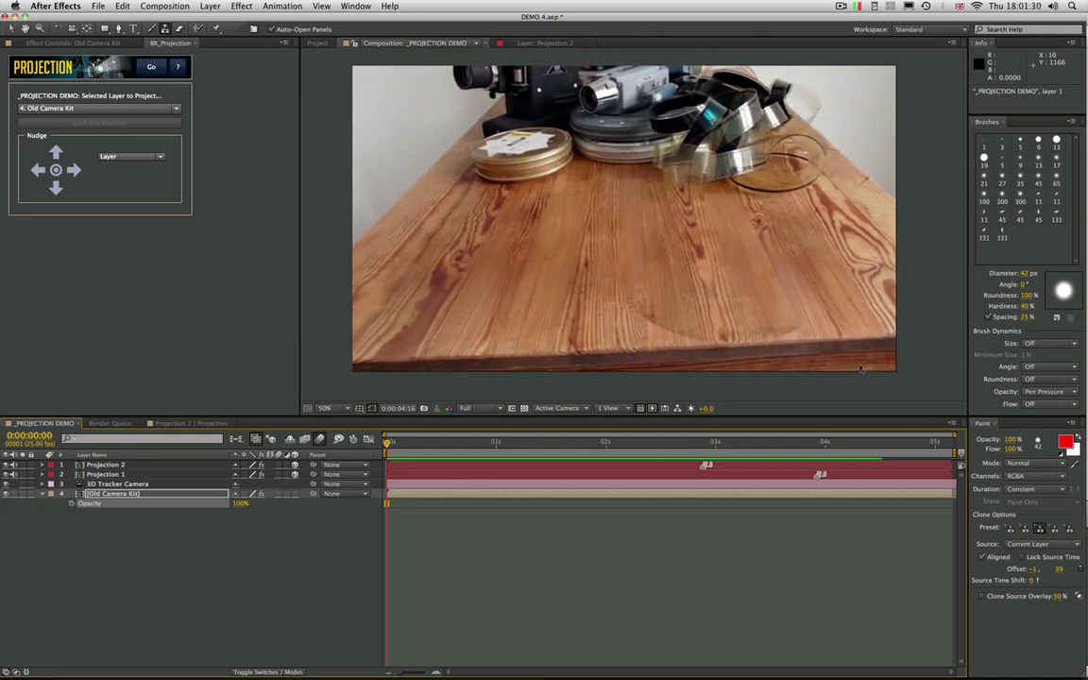
Go to 0:00:01:19 and activate the Ellipse tool for masking
{"action": "left_click_drag", "start_coordinate": [715, 451], "coordinate": [580, 475]}
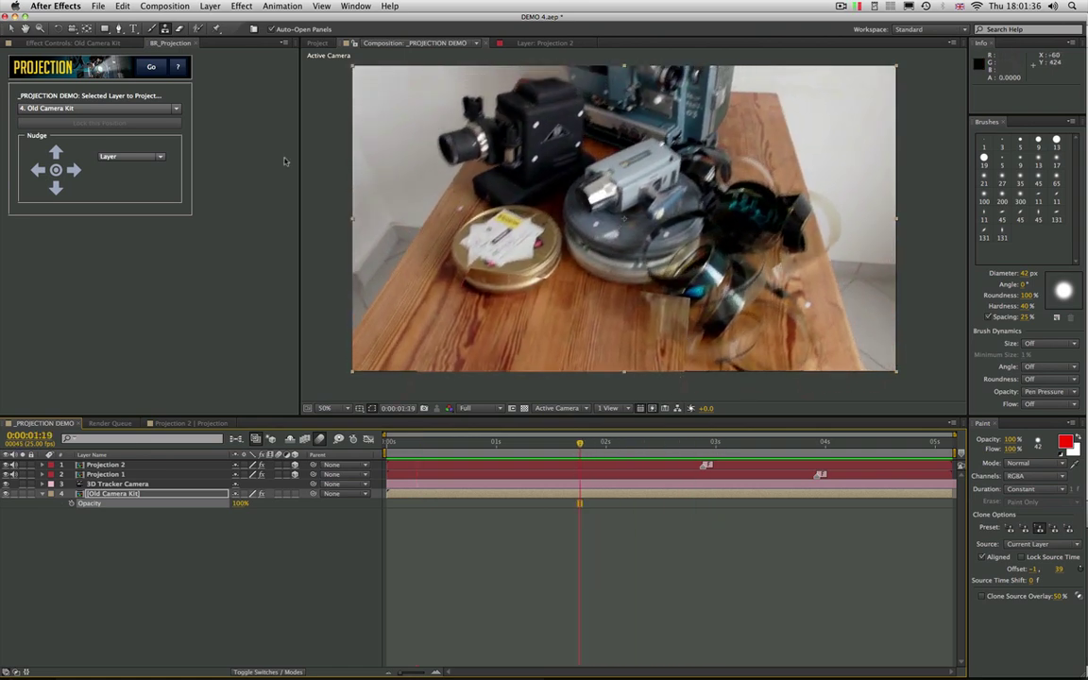
{"action": "left_click_drag", "start_coordinate": [105, 29], "coordinate": [142, 54]}
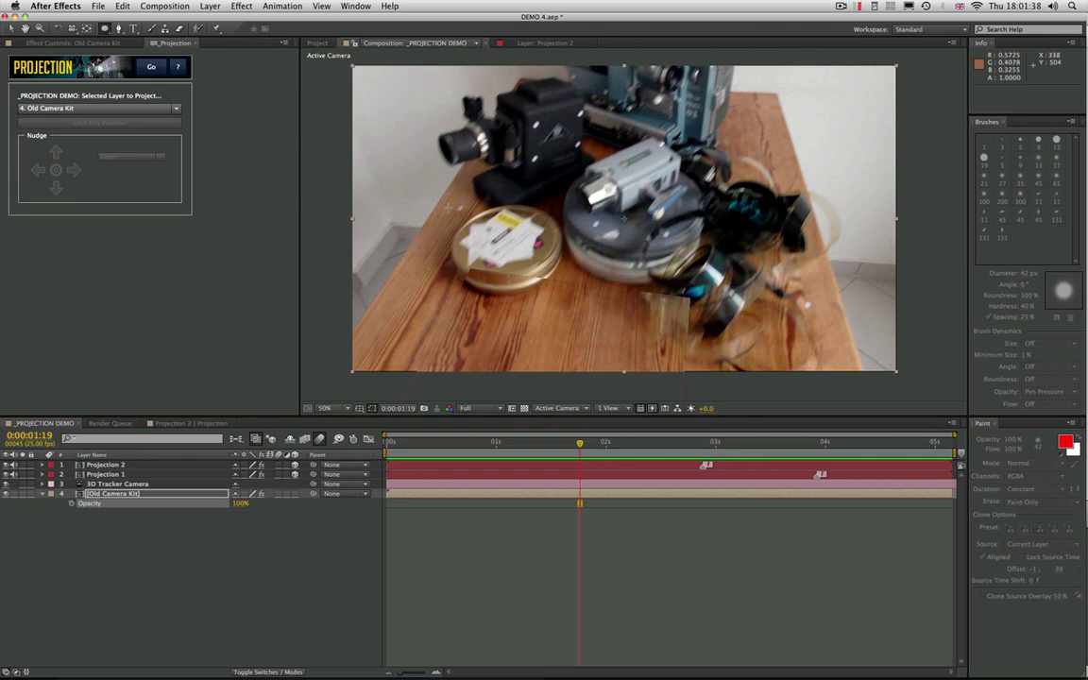
{"action": "left_click_drag", "start_coordinate": [448, 206], "coordinate": [561, 296]}
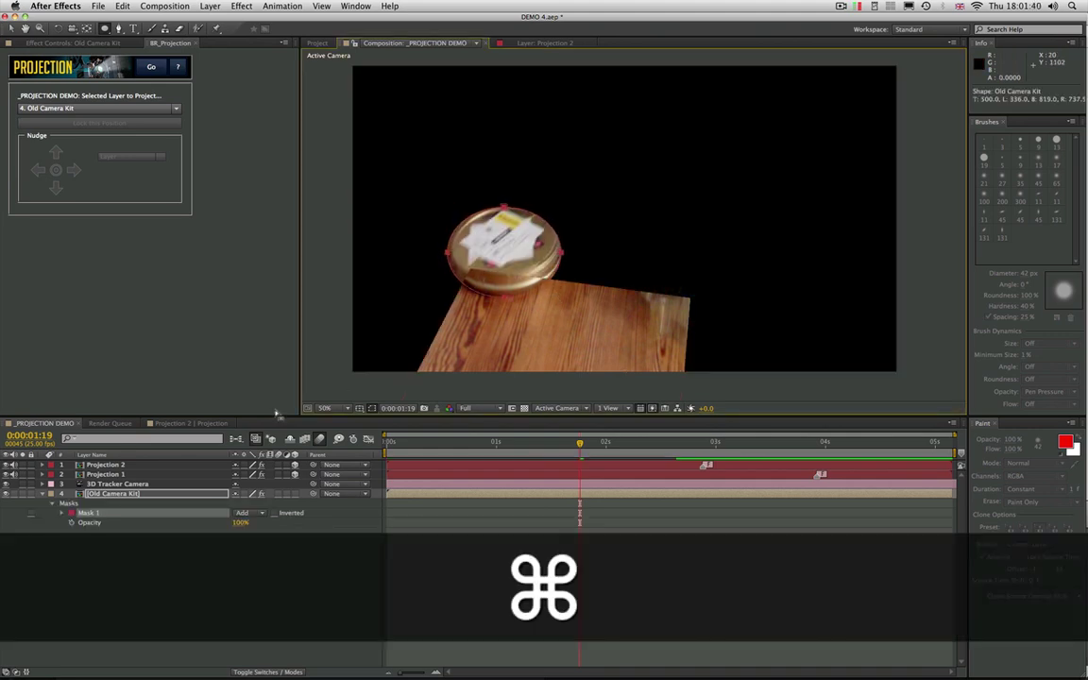
{"action": "key", "text": "super+z"}
{"action": "key", "text": "super+z"}
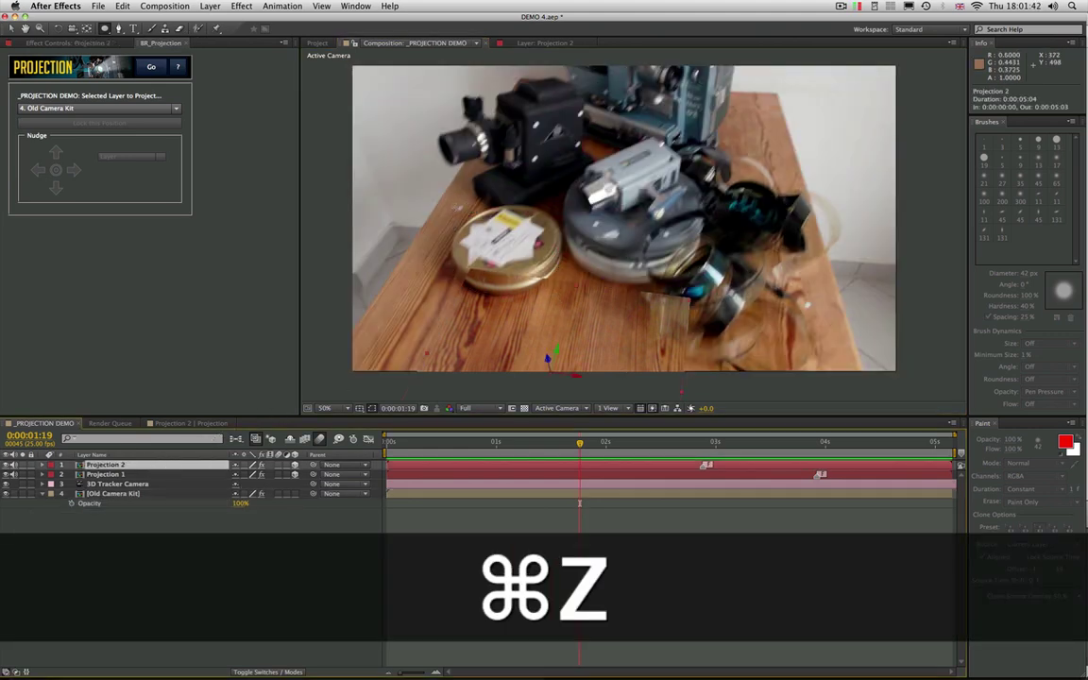
Draw an elliptical mask on the Projection 2 layer and position it around the gold film can
{"action": "mouse_move", "coordinate": [447, 201]}
{"action": "left_mouse_down"}
{"action": "mouse_move", "coordinate": [545, 298]}
{"action": "mouse_move", "coordinate": [543, 312]}
{"action": "left_mouse_up"}
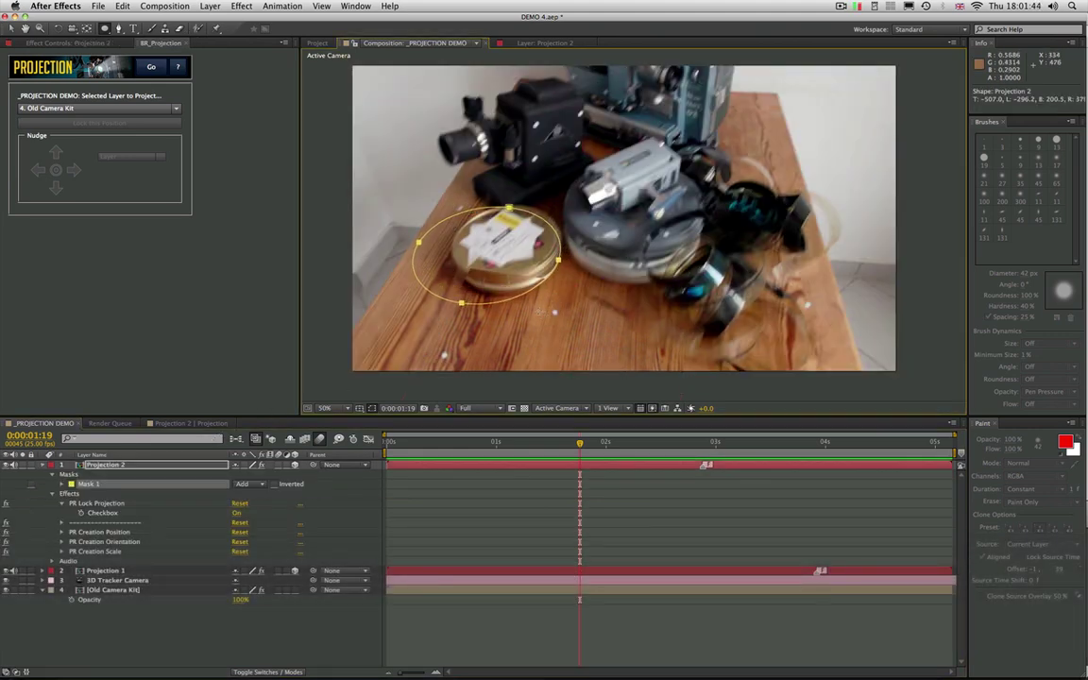
{"action": "key", "text": "v"}
{"action": "left_click_drag", "start_coordinate": [462, 304], "coordinate": [483, 300]}
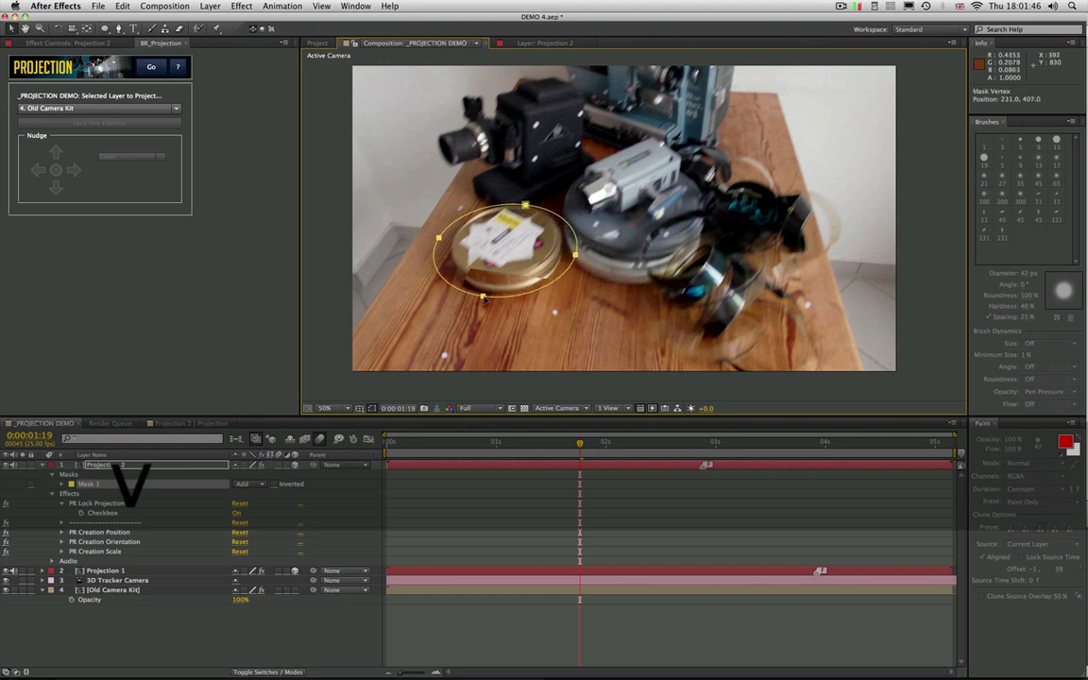
Set the film can mask on Projection 2 to Subtract with a 20-pixel mask feather
{"action": "left_click", "coordinate": [243, 485]}
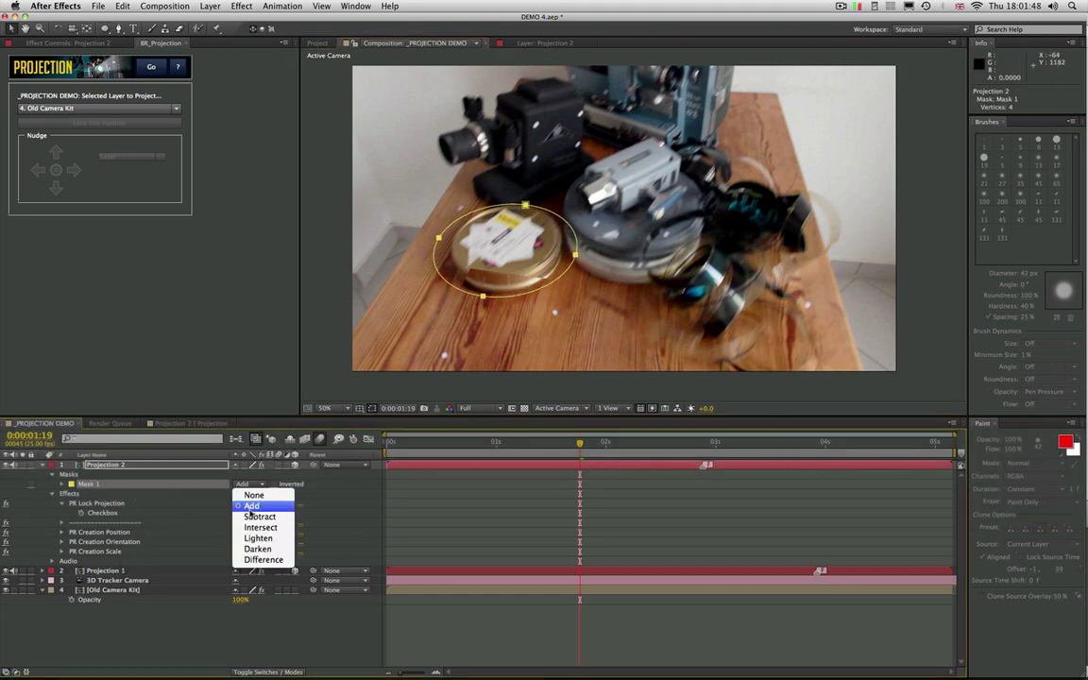
{"action": "left_click", "coordinate": [255, 516]}
{"action": "left_click", "coordinate": [61, 484]}
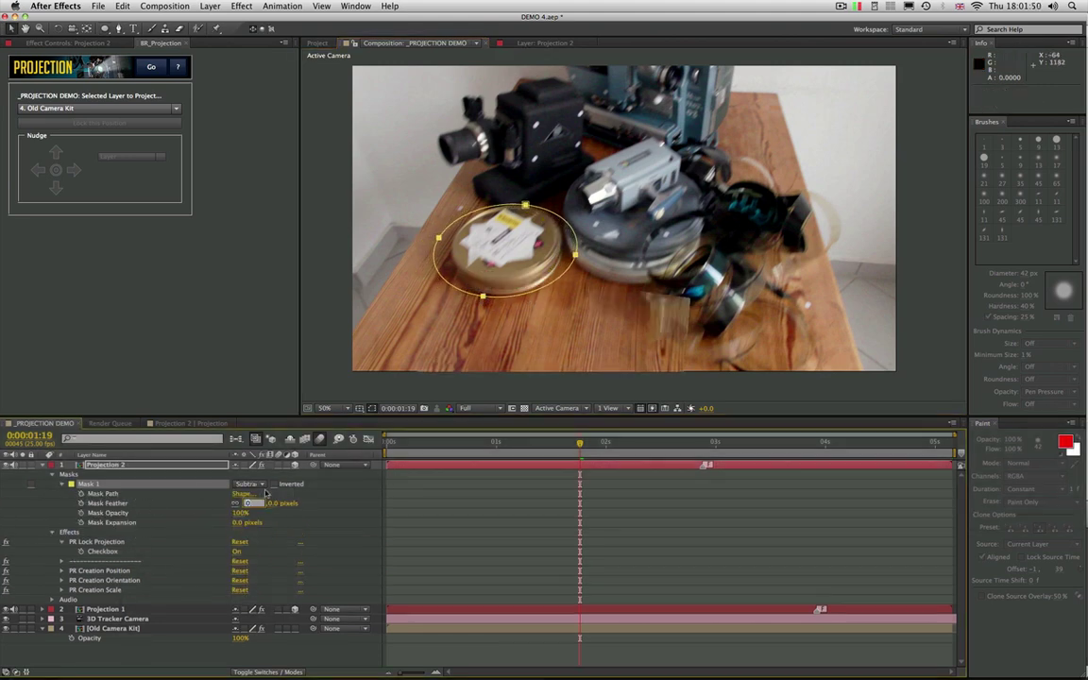
{"action": "type", "text": "20"}
{"action": "key", "text": "Return"}
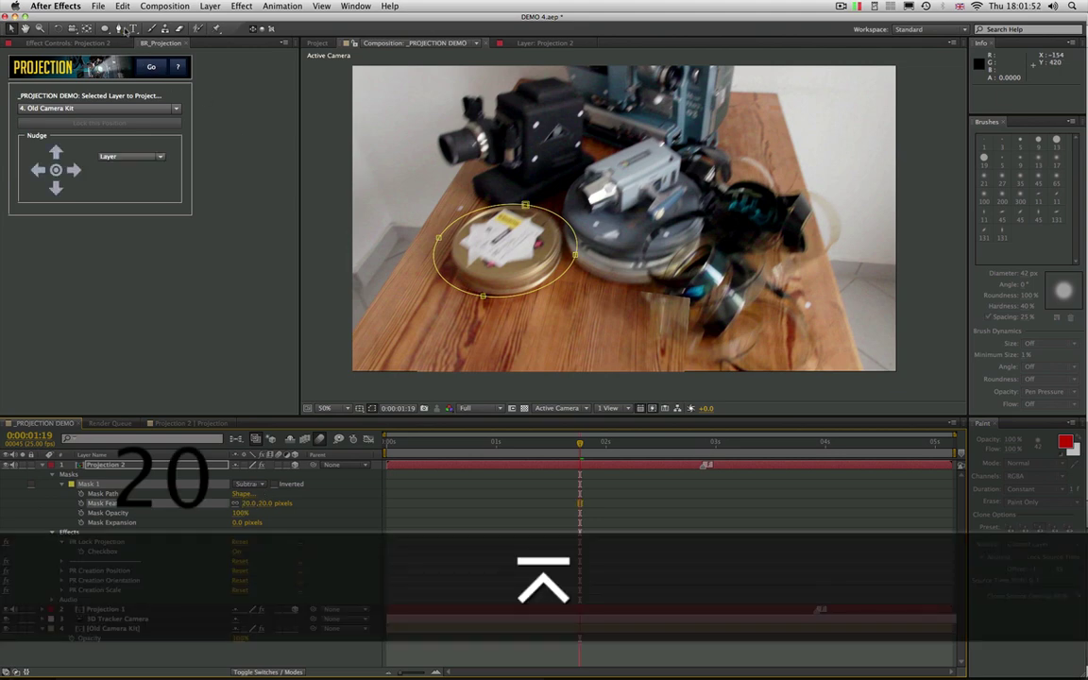
Draw a Pen mask on Projection 2 around the grey film can and loose film, set to Subtract with a 20-pixel feather
{"action": "left_click", "coordinate": [119, 29]}
{"action": "left_click_drag", "start_coordinate": [527, 277], "coordinate": [556, 287]}
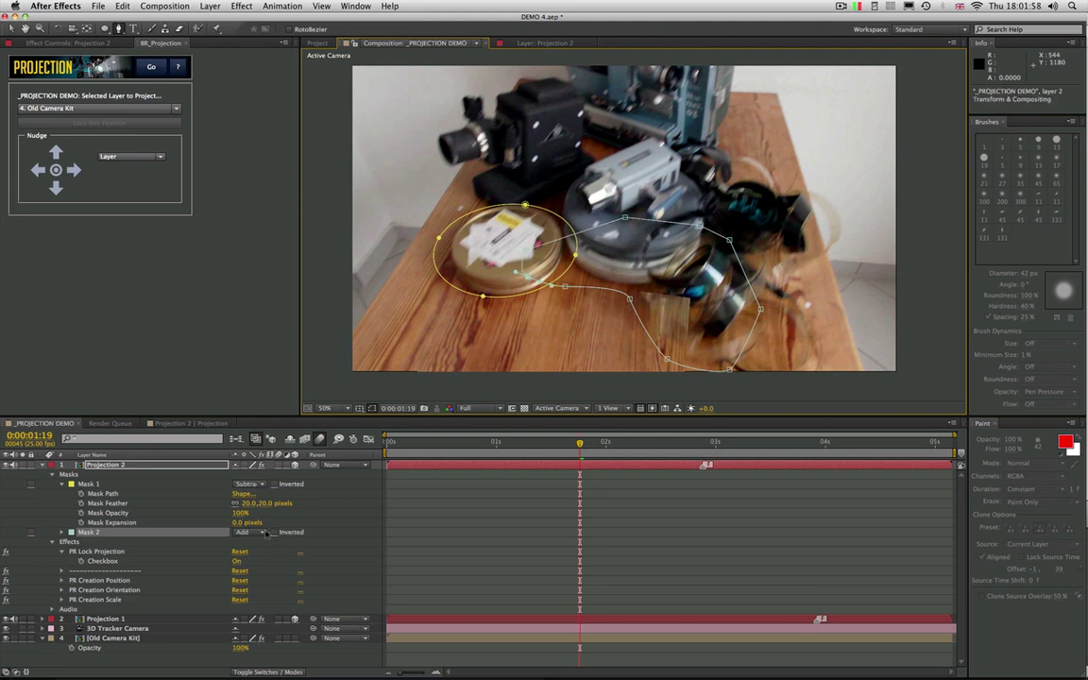
{"action": "left_click", "coordinate": [243, 532]}
{"action": "left_click", "coordinate": [257, 573]}
{"action": "key", "text": "f"}
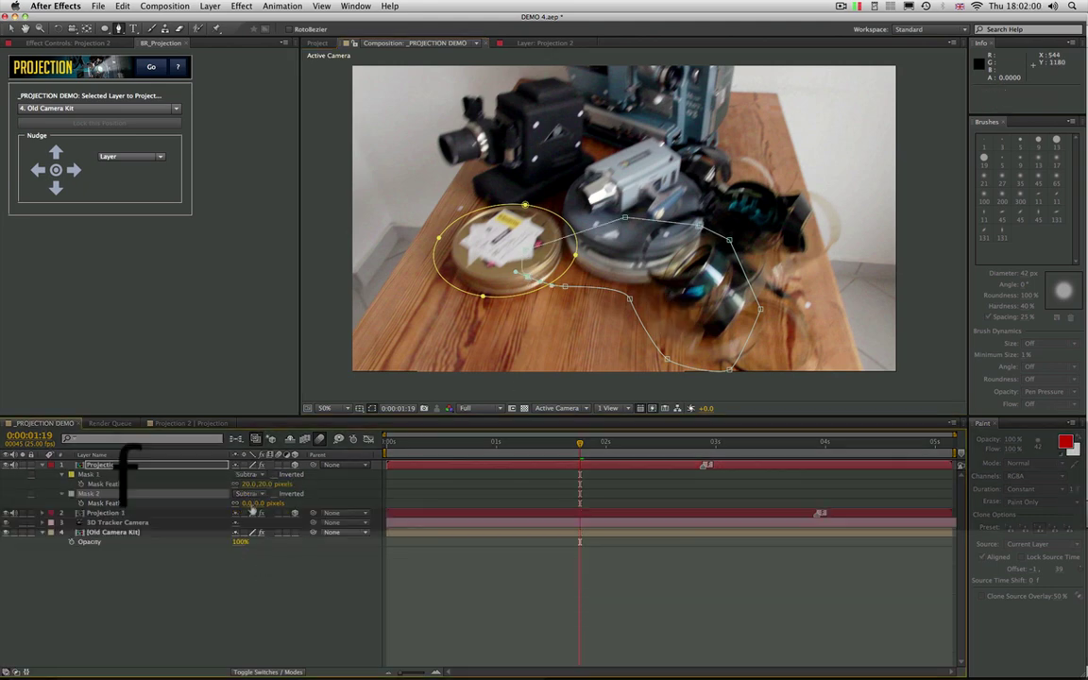
{"action": "type", "text": "20"}
{"action": "key", "text": "Return"}
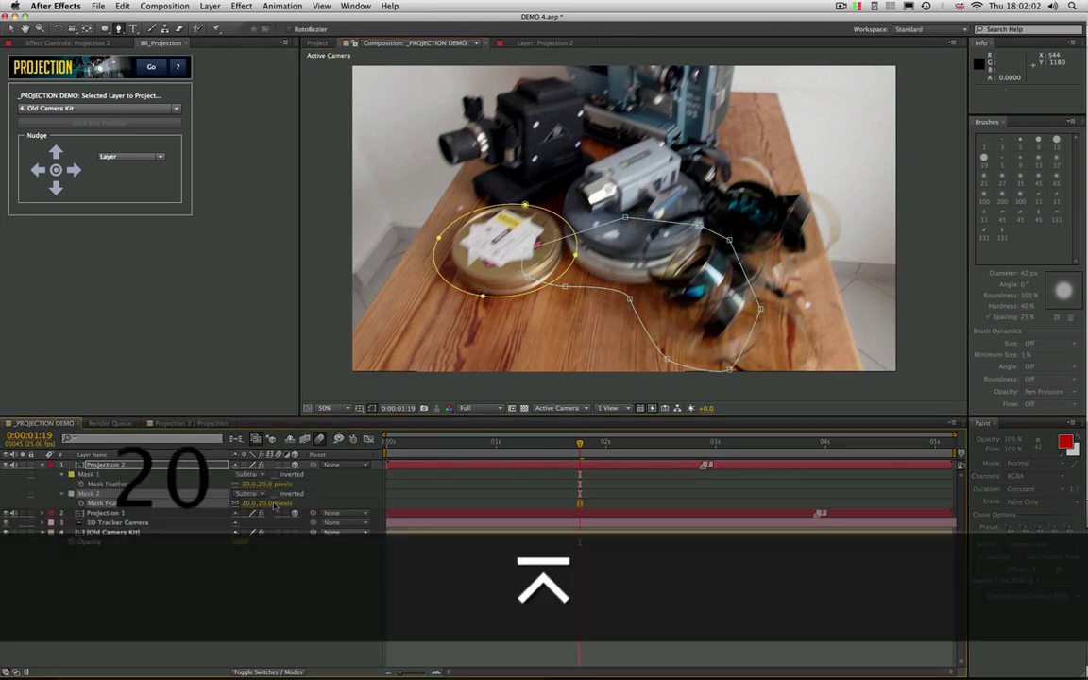
Hide the mask outlines and preview the whole composition with the masked projection, leaving no layer selected
{"action": "key", "text": "super+shift+h"}
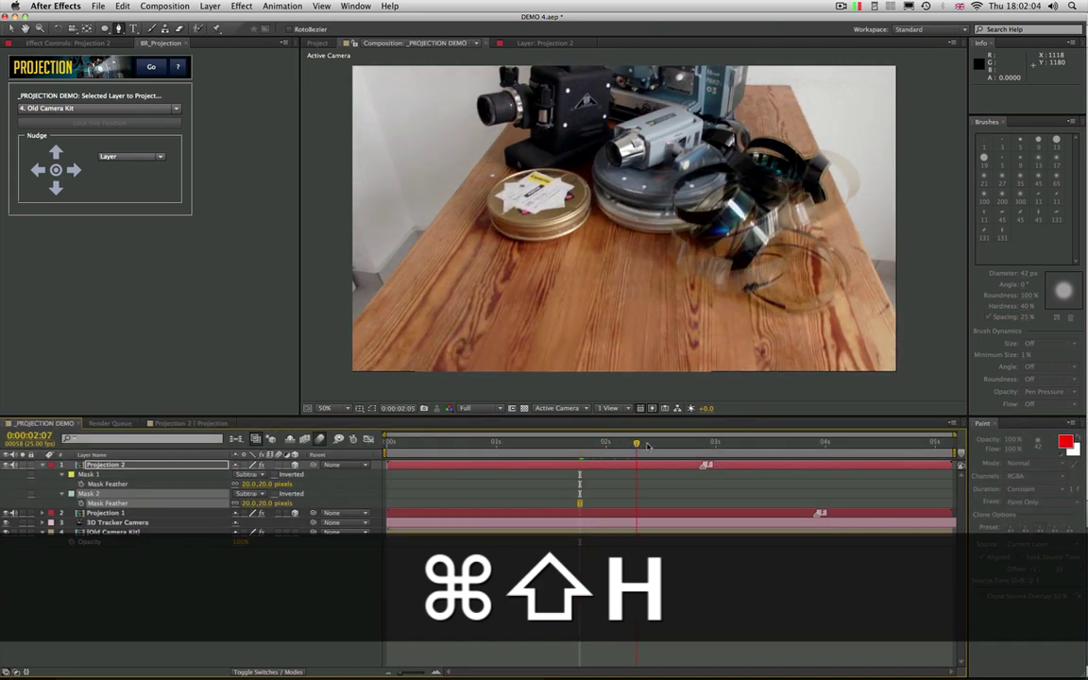
{"action": "key", "text": "KP_0"}
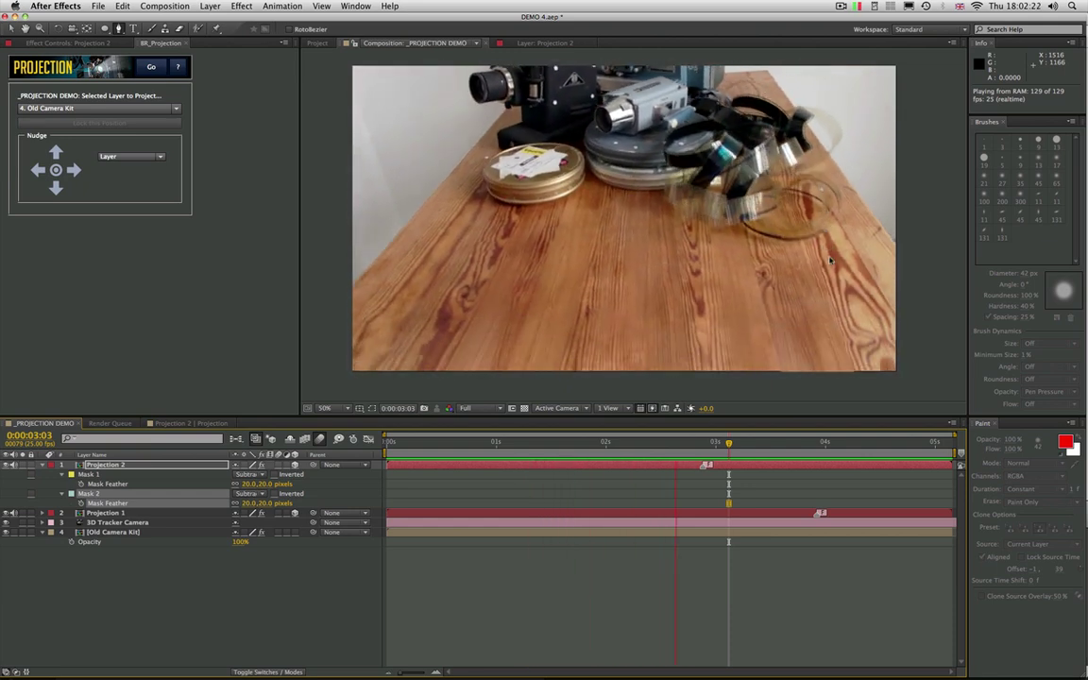
{"action": "key", "text": "space"}
{"action": "left_click", "coordinate": [135, 578]}
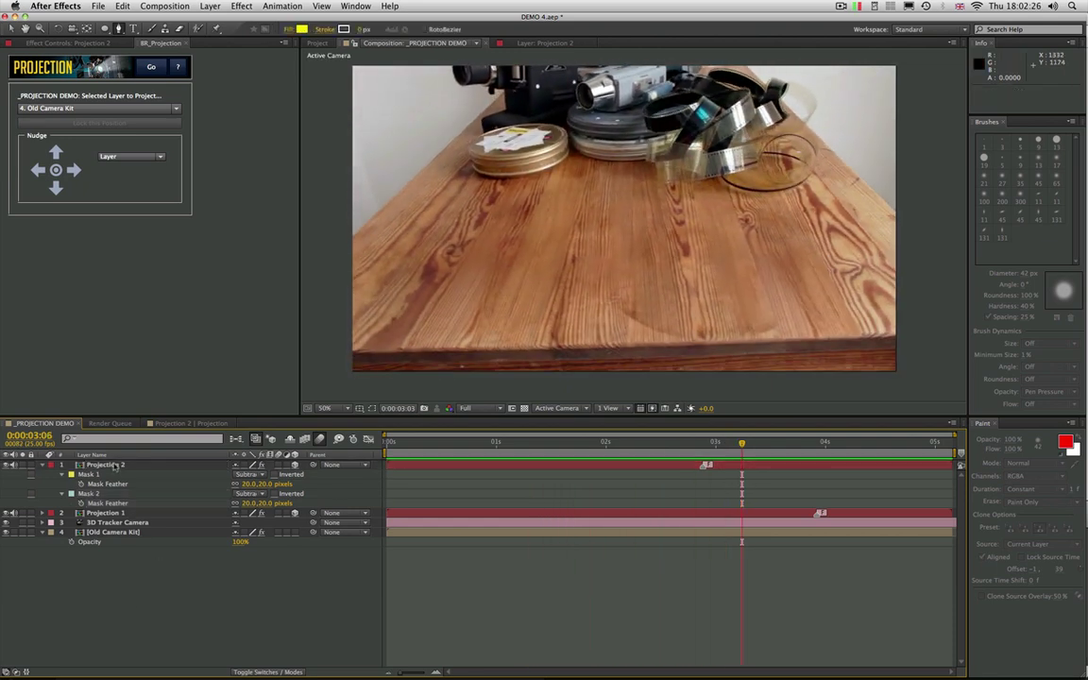
Open the Projection 2 precomp and delete the Paint effect from its projection base layer
{"action": "double_click", "coordinate": [113, 467]}
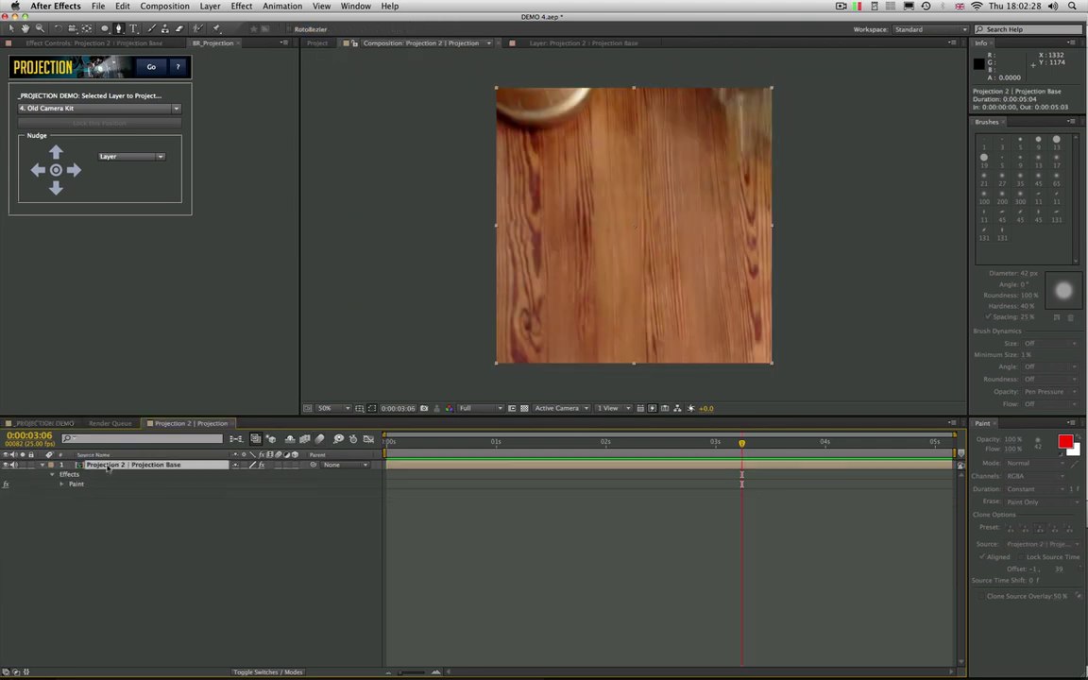
{"action": "left_click", "coordinate": [83, 485]}
{"action": "key", "text": "Delete"}
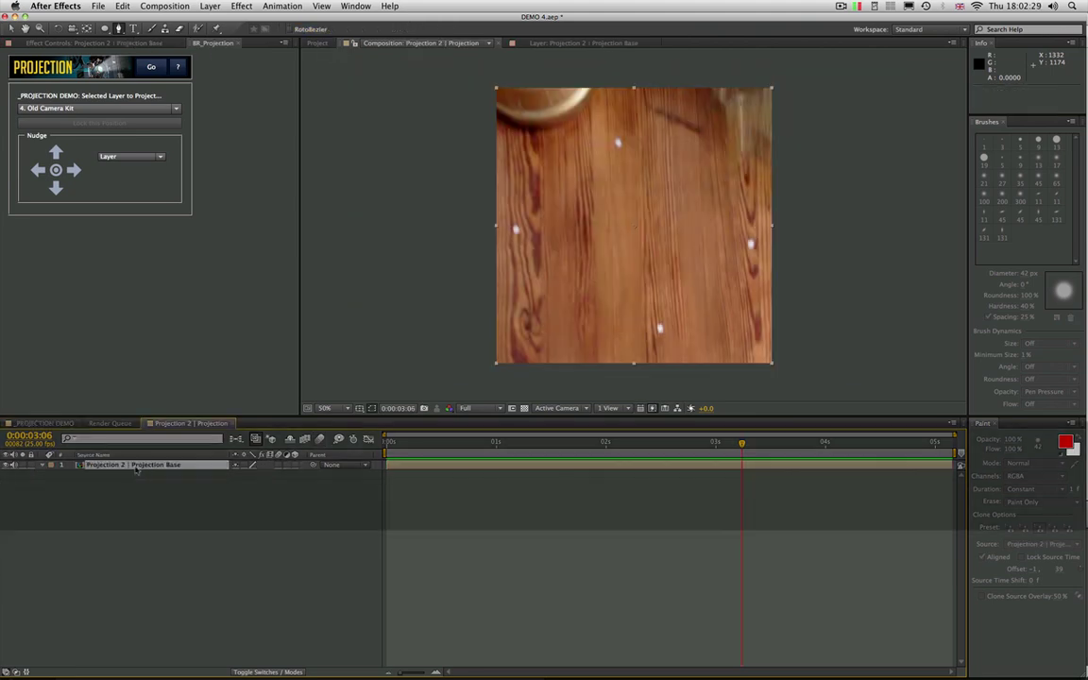
Return to _PROJECTION DEMO, move the Projection 2 layer's marker to about 0:00:01:21, and check the projected patch over time
{"action": "left_click", "coordinate": [56, 422]}
{"action": "left_click_drag", "start_coordinate": [734, 446], "coordinate": [703, 453]}
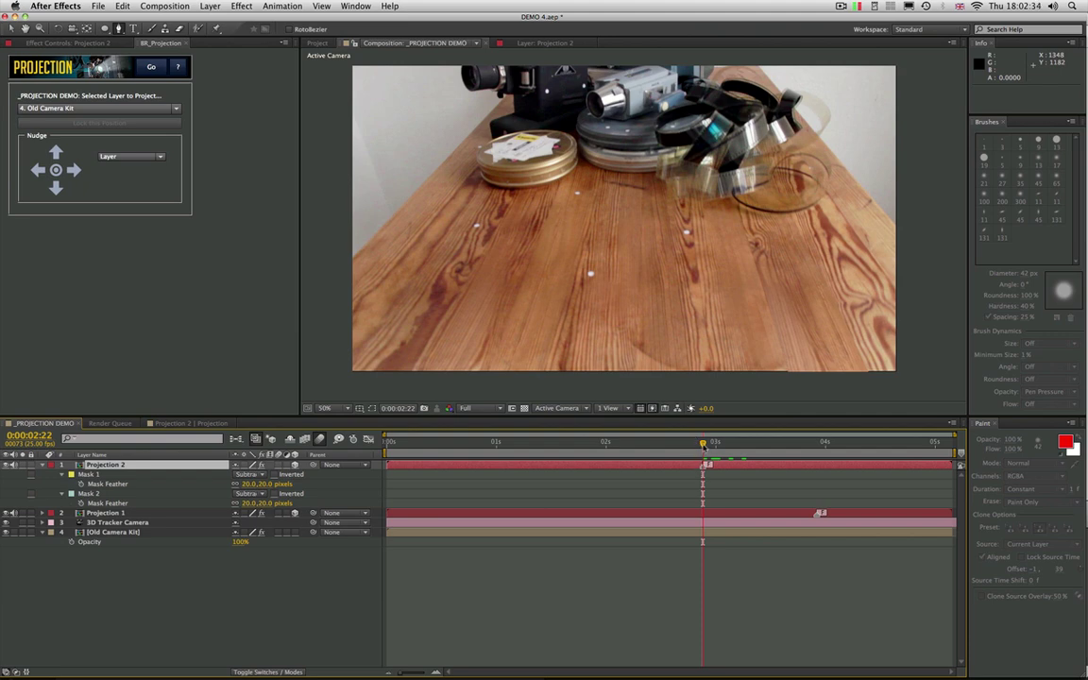
{"action": "left_click_drag", "start_coordinate": [703, 444], "coordinate": [567, 448]}
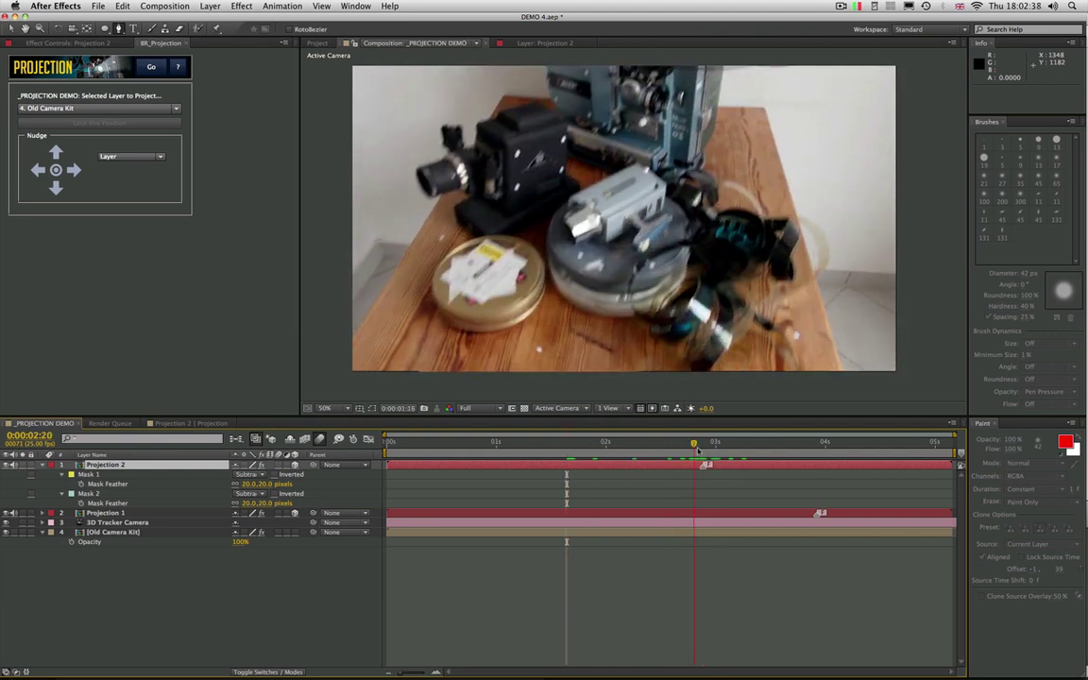
{"action": "mouse_move", "coordinate": [699, 451]}
{"action": "left_mouse_down"}
{"action": "mouse_move", "coordinate": [706, 464]}
{"action": "mouse_move", "coordinate": [582, 452]}
{"action": "mouse_move", "coordinate": [594, 467]}
{"action": "left_mouse_up"}
{"action": "key", "text": "space"}
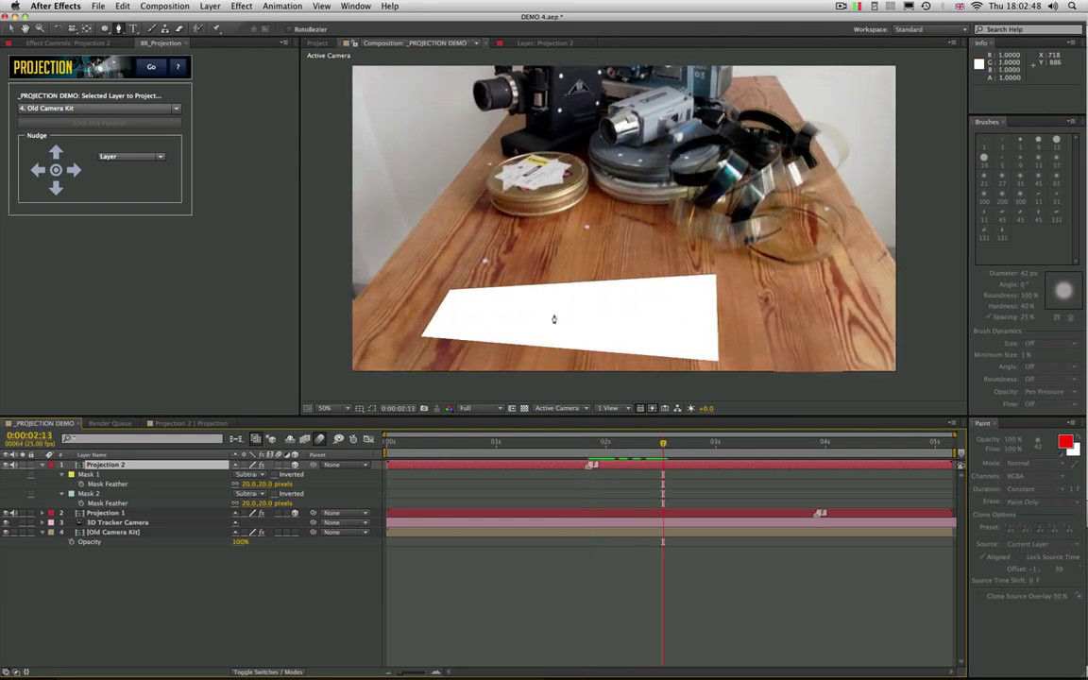
{"action": "key", "text": "space"}
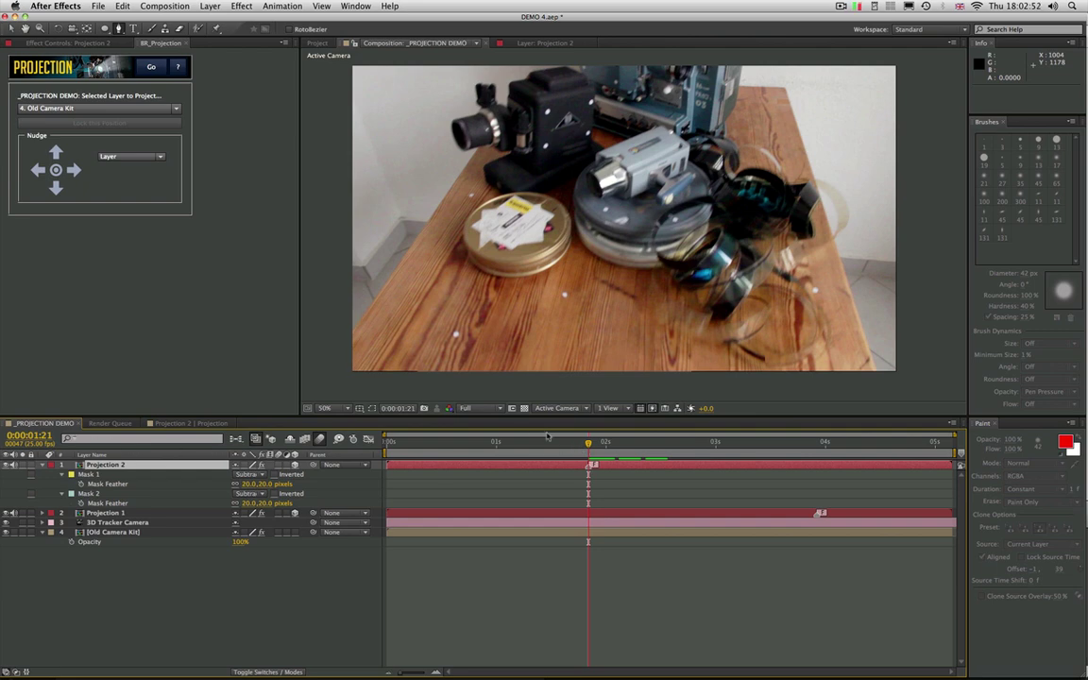
{"action": "key", "text": "space"}
{"action": "key", "text": "space"}
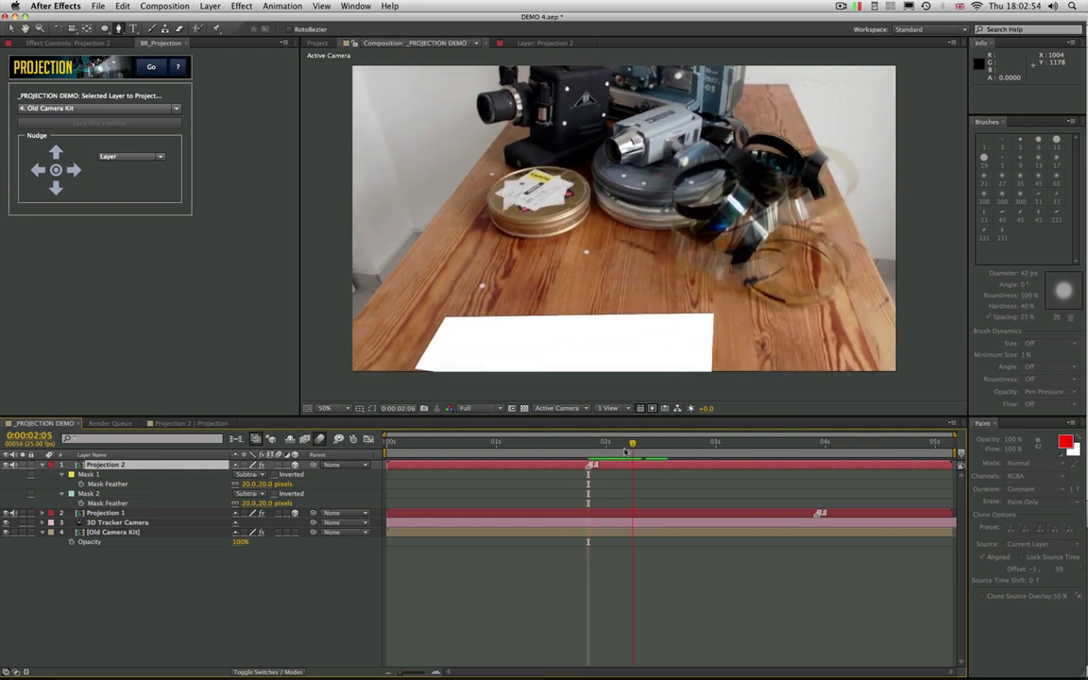
{"action": "key", "text": "space"}
Delete the marker from the Projection 2 layer and check the projected patch around 0:00:02:02
{"action": "left_click", "coordinate": [591, 467], "text": "ctrl"}
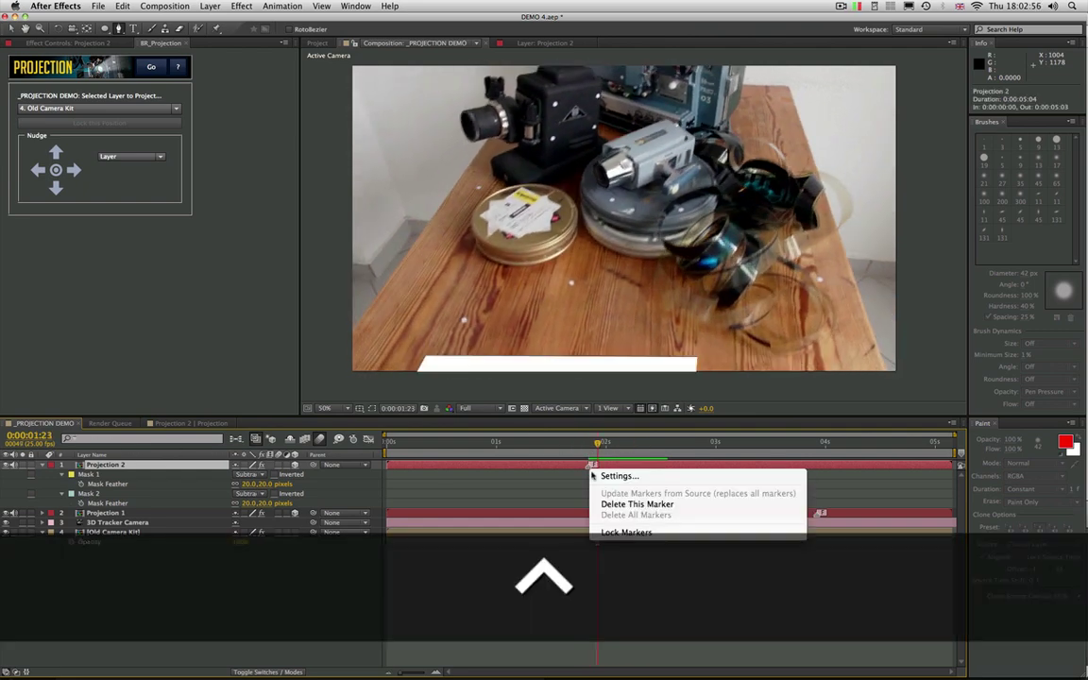
{"action": "left_click", "coordinate": [628, 491]}
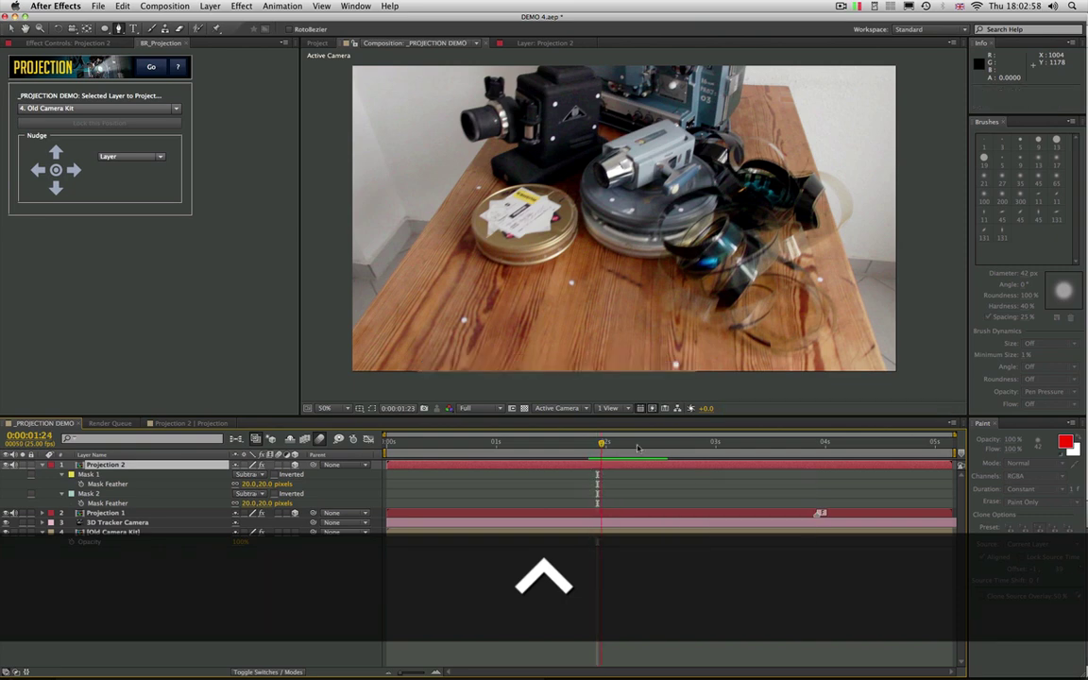
{"action": "left_click_drag", "start_coordinate": [638, 448], "coordinate": [614, 448]}
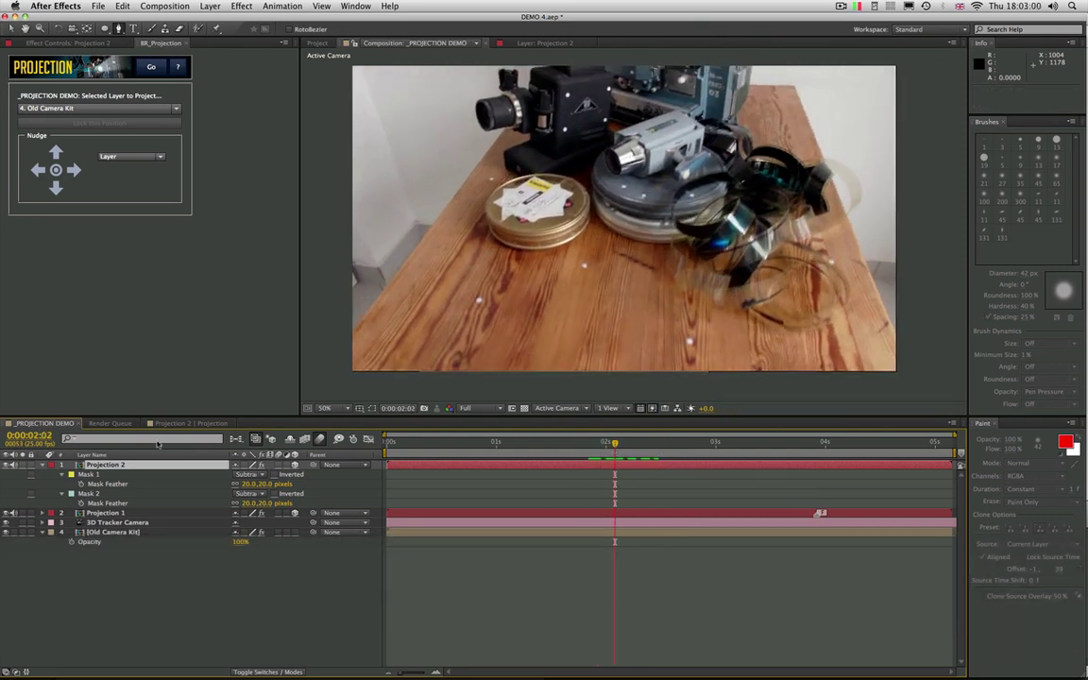
Open the Projection 2 precomp and examine how the unfrozen tabletop projection changes over the clip
{"action": "double_click", "coordinate": [84, 466]}
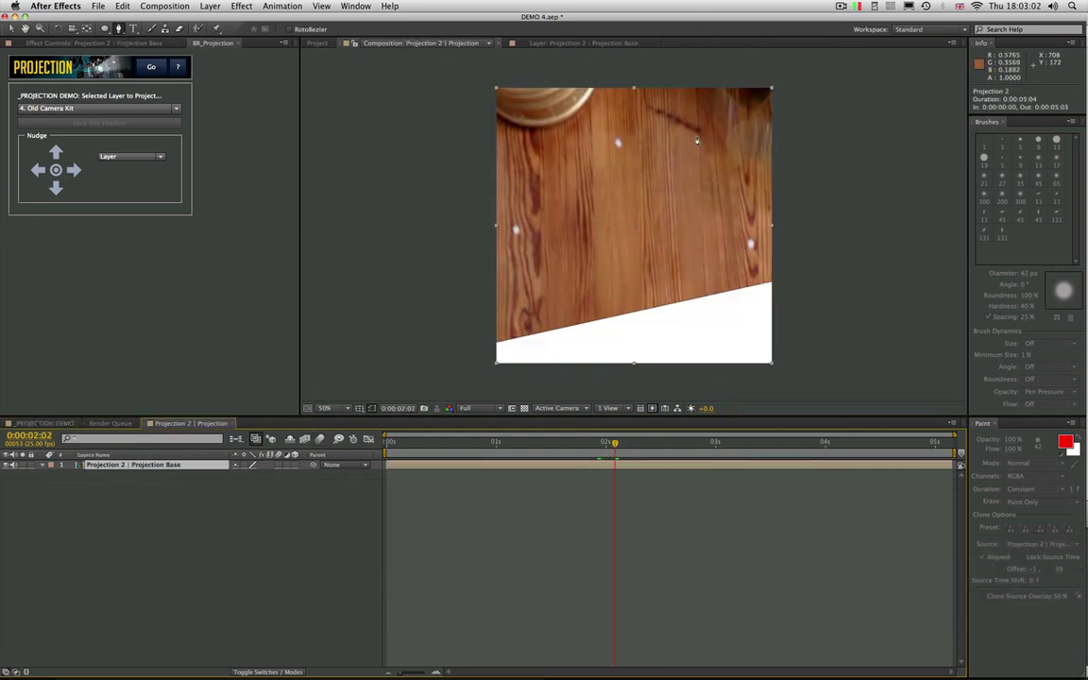
{"action": "key", "text": "0"}
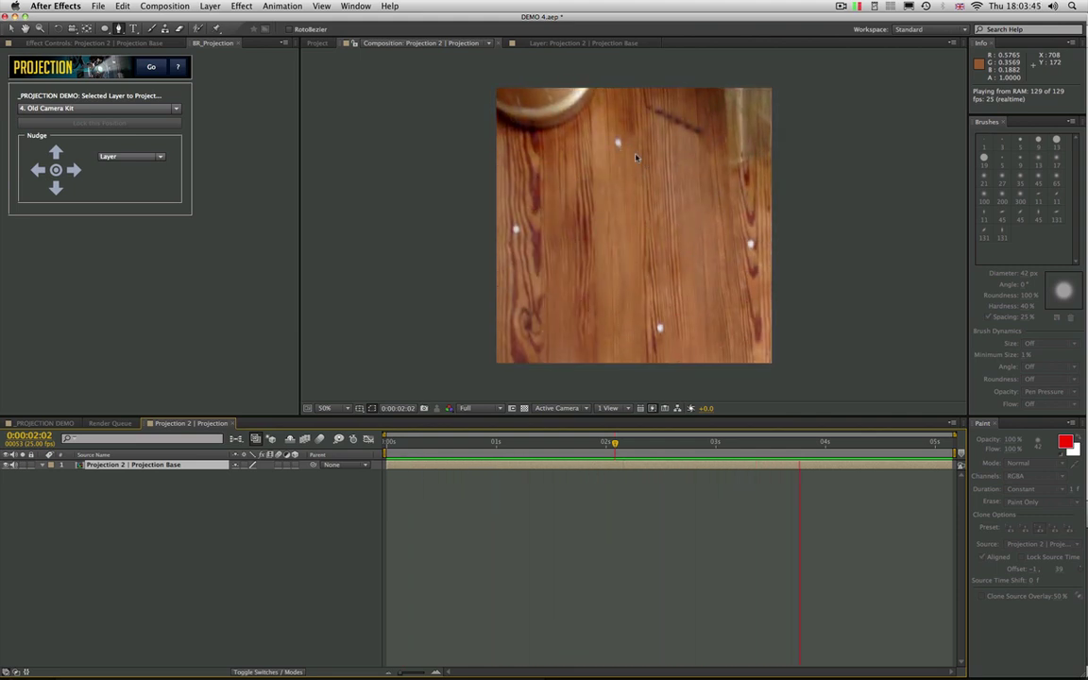
{"action": "key", "text": "space"}
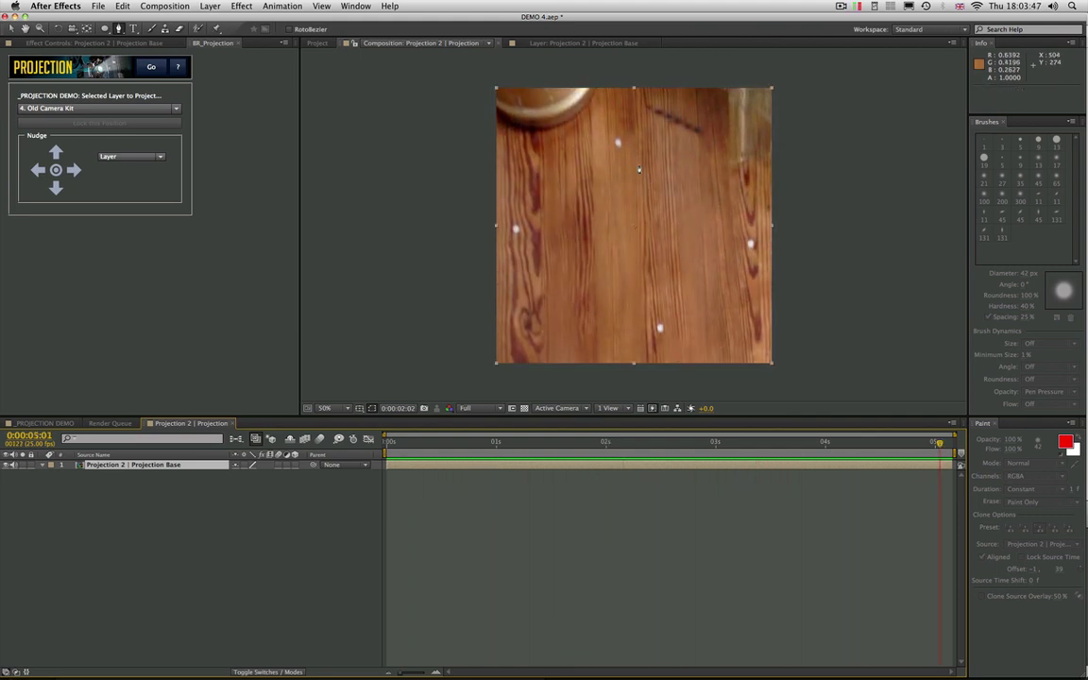
{"action": "left_click_drag", "start_coordinate": [855, 444], "coordinate": [585, 433]}
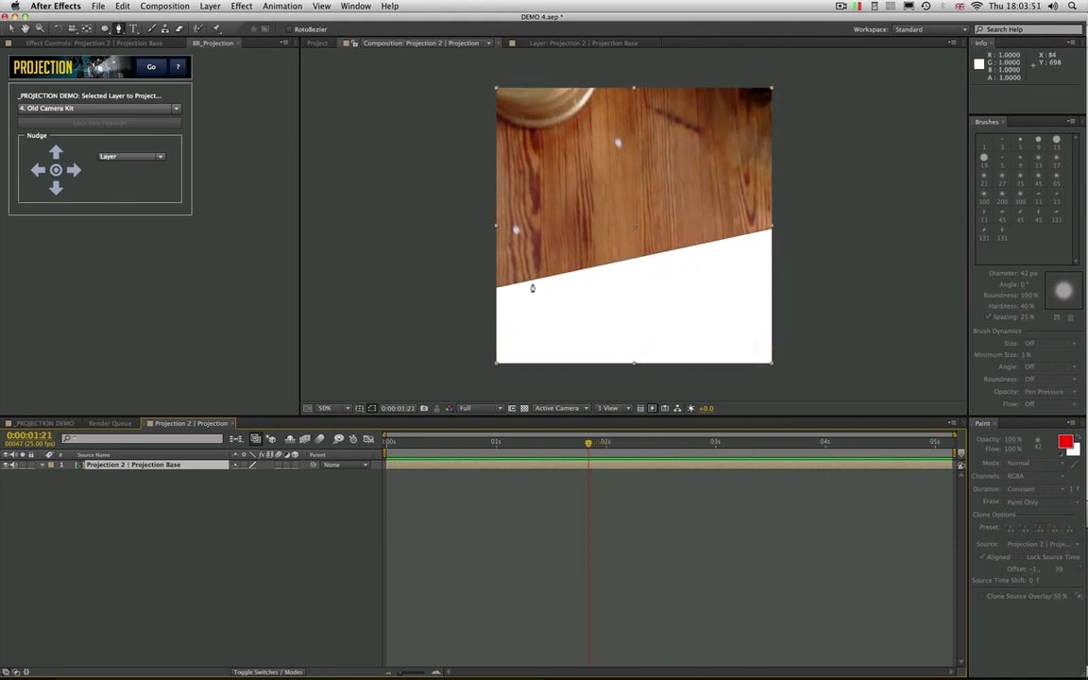
{"action": "left_click_drag", "start_coordinate": [585, 432], "coordinate": [571, 423]}
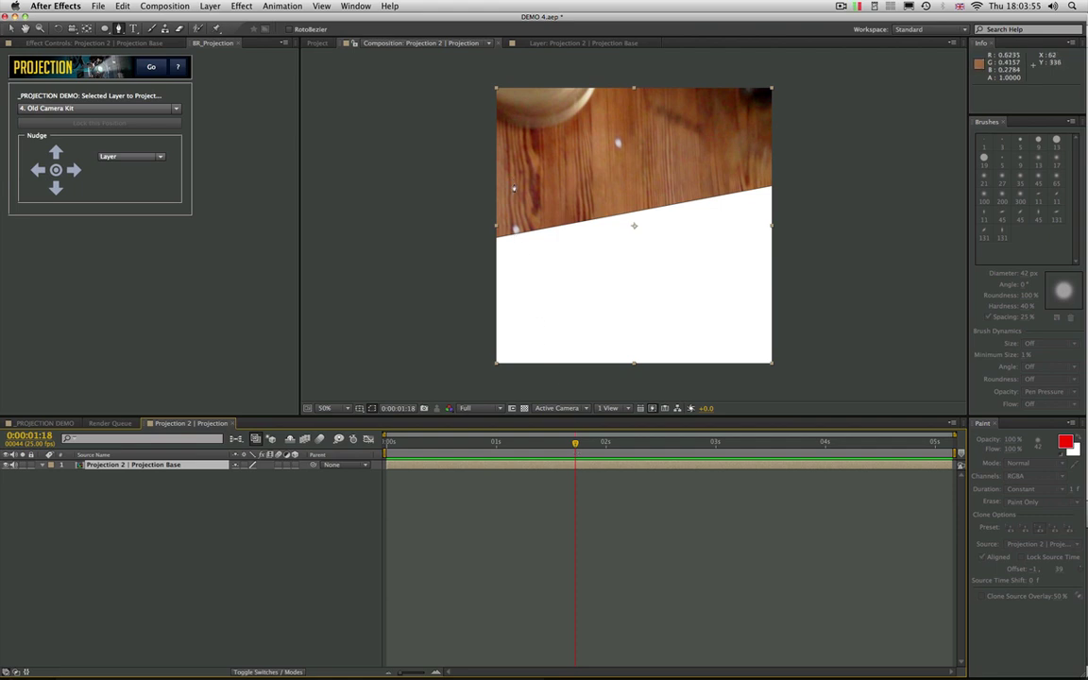
{"action": "key", "text": "space"}
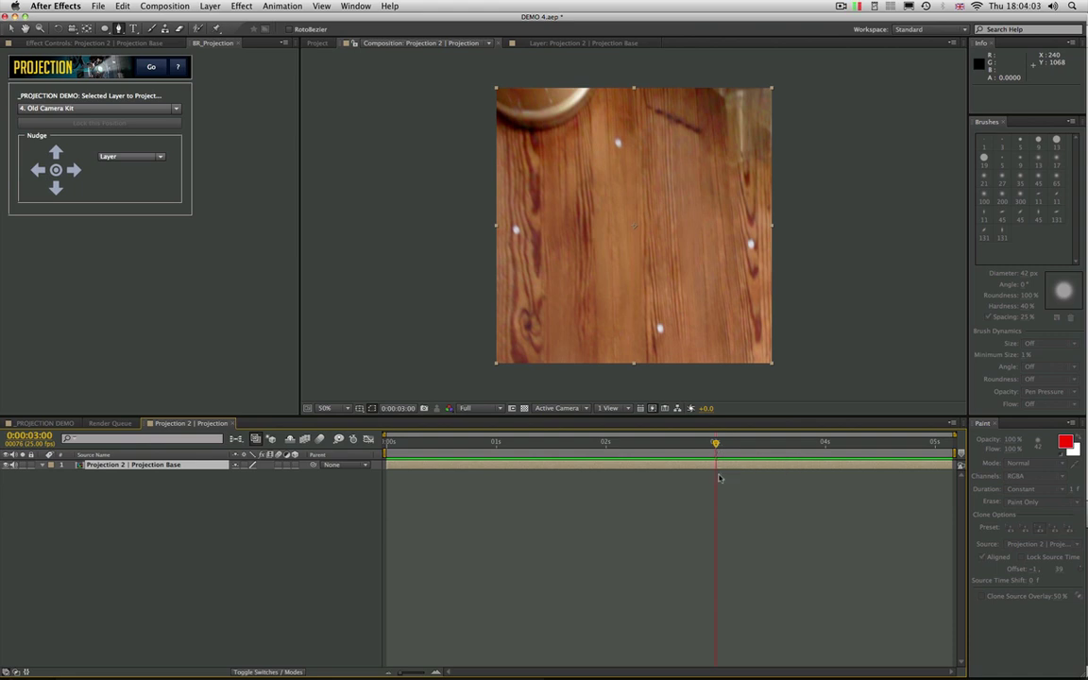
Return to _PROJECTION DEMO and give the Projection 2 layer an F-commented marker at 0:00:02:24 and an uncommented one at 0:00:03:00
{"action": "left_click", "coordinate": [52, 423]}
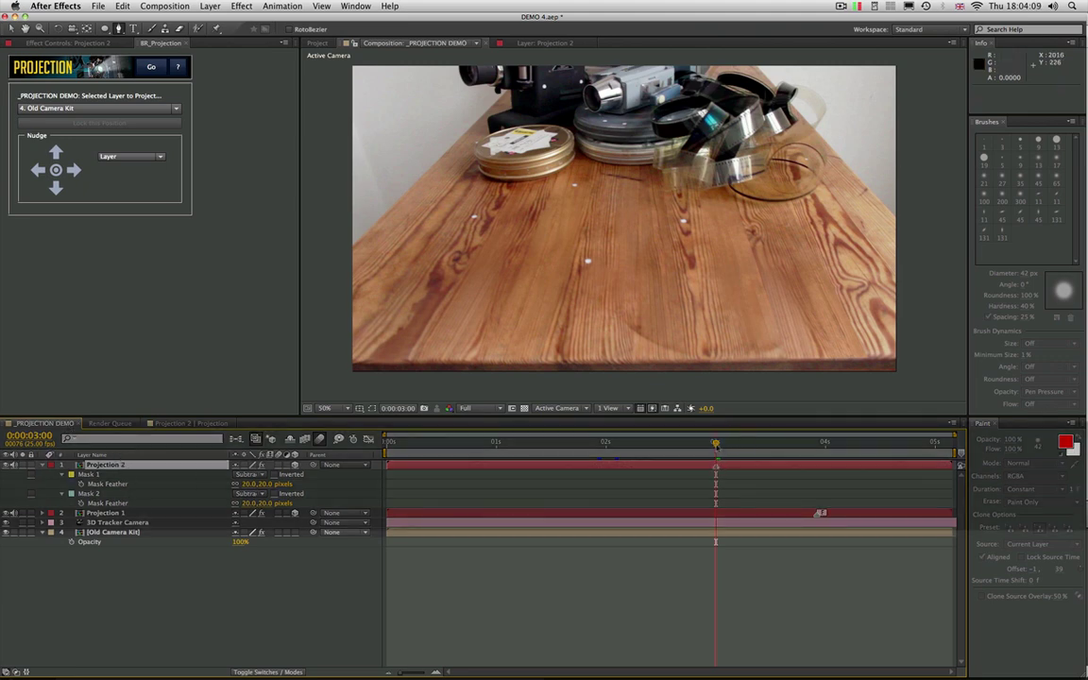
{"action": "key", "text": "Page_Up"}
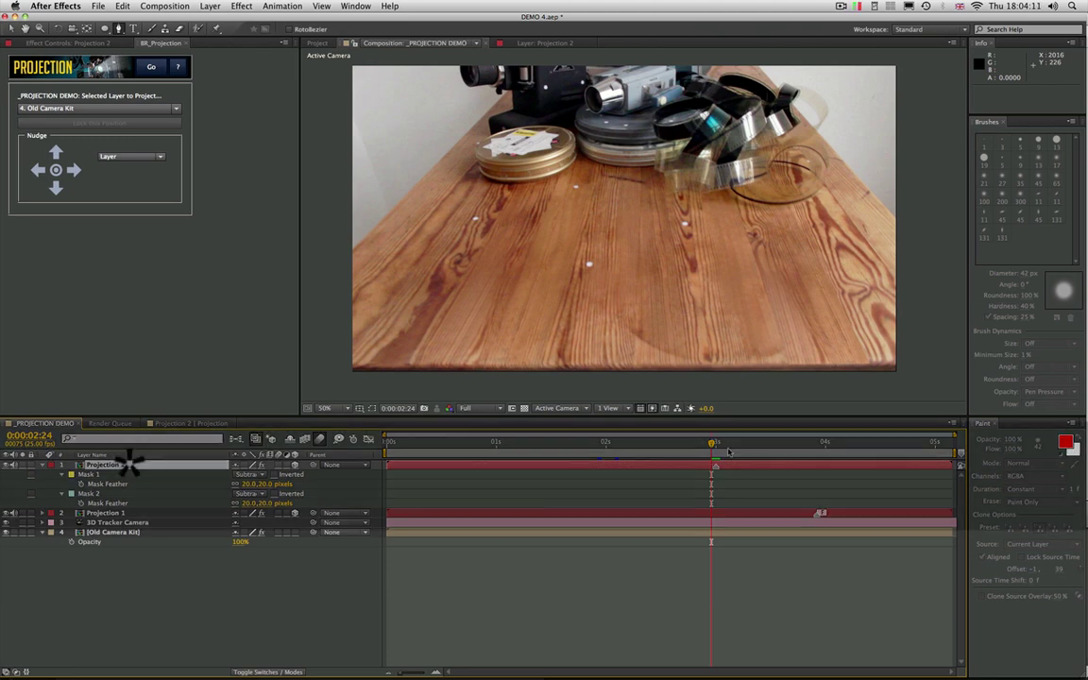
{"action": "double_click", "coordinate": [714, 467]}
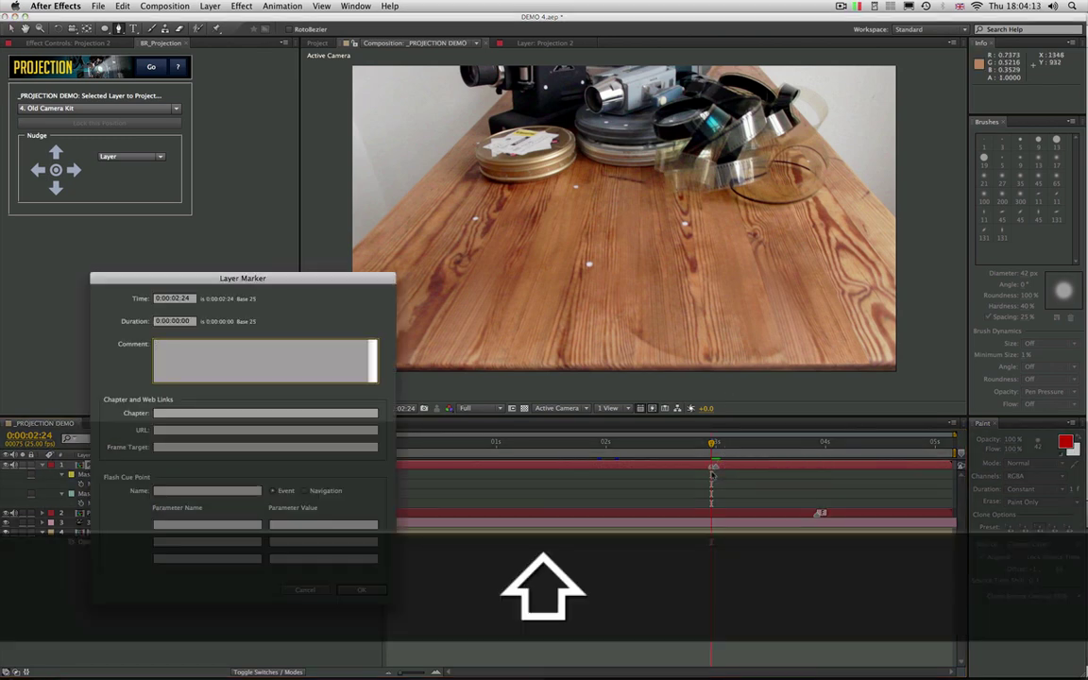
{"action": "key", "text": "Return"}
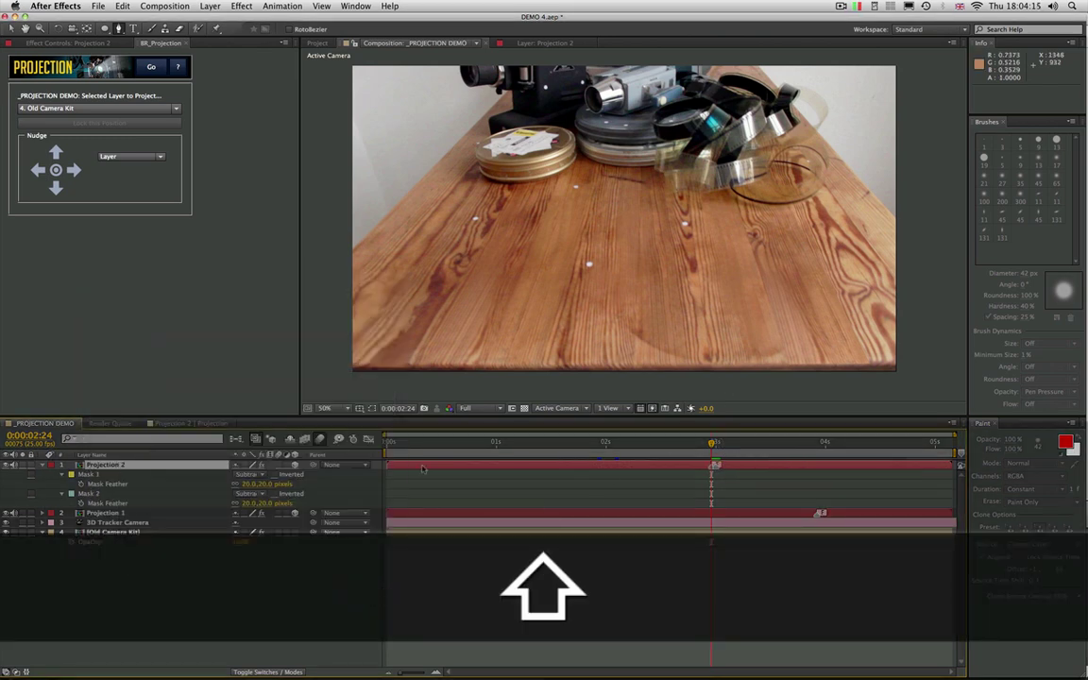
{"action": "left_click", "coordinate": [435, 674]}
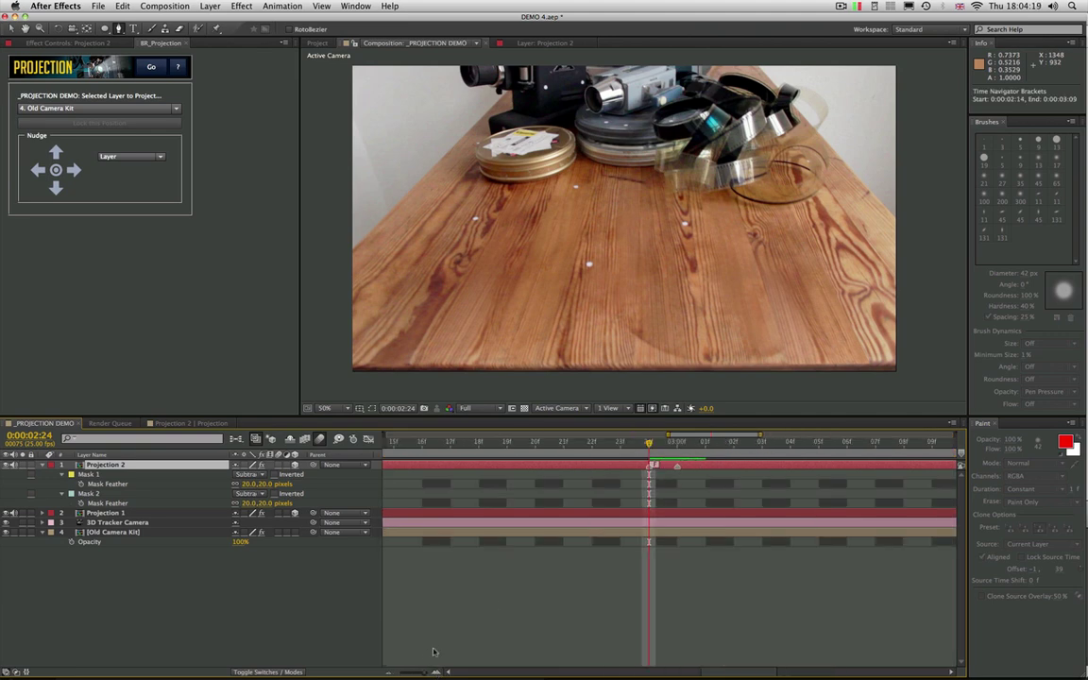
{"action": "left_click", "coordinate": [390, 673]}
Open the Projection 2 precomp and check the projected tabletop patch at several times across the clip
{"action": "double_click", "coordinate": [143, 467]}
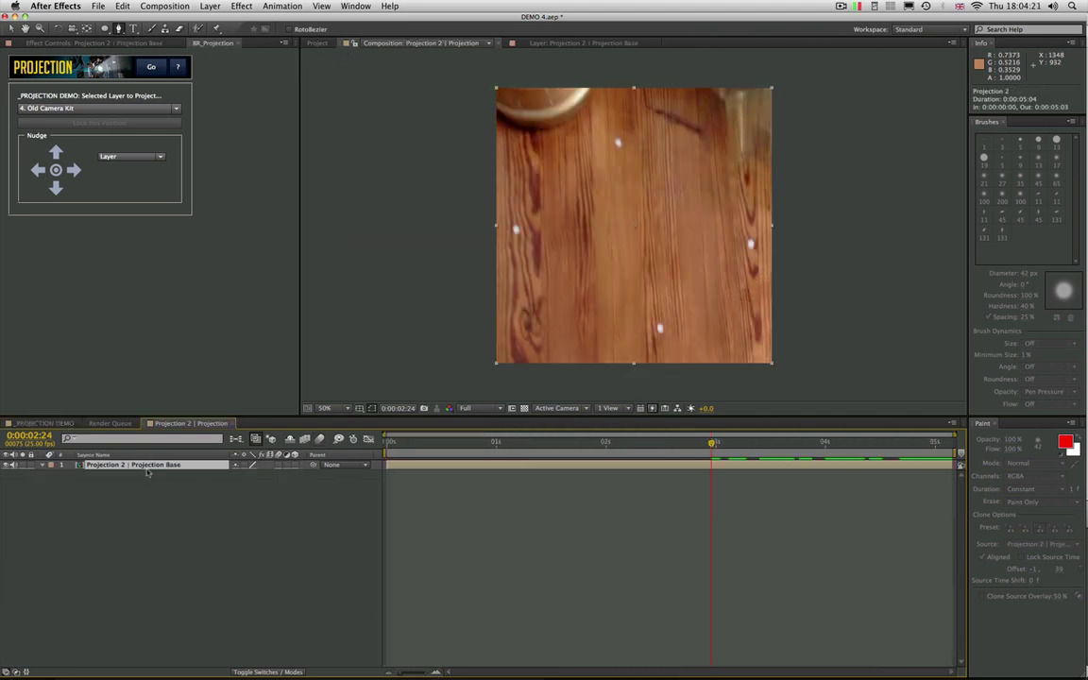
{"action": "left_click_drag", "start_coordinate": [686, 450], "coordinate": [641, 443]}
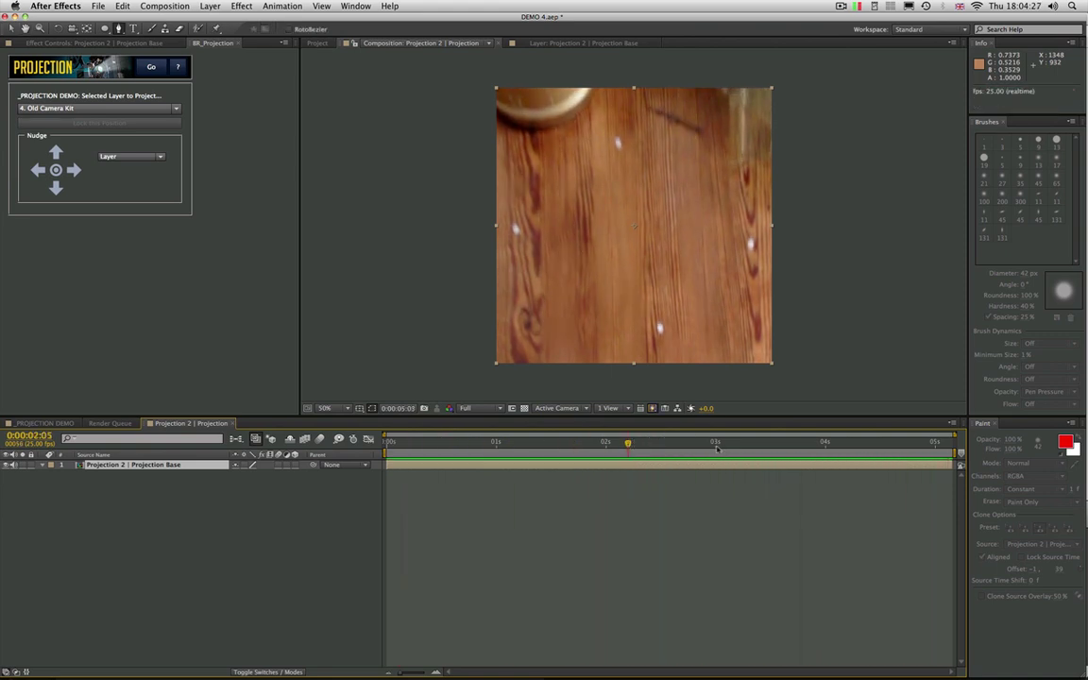
{"action": "left_click_drag", "start_coordinate": [716, 450], "coordinate": [688, 464]}
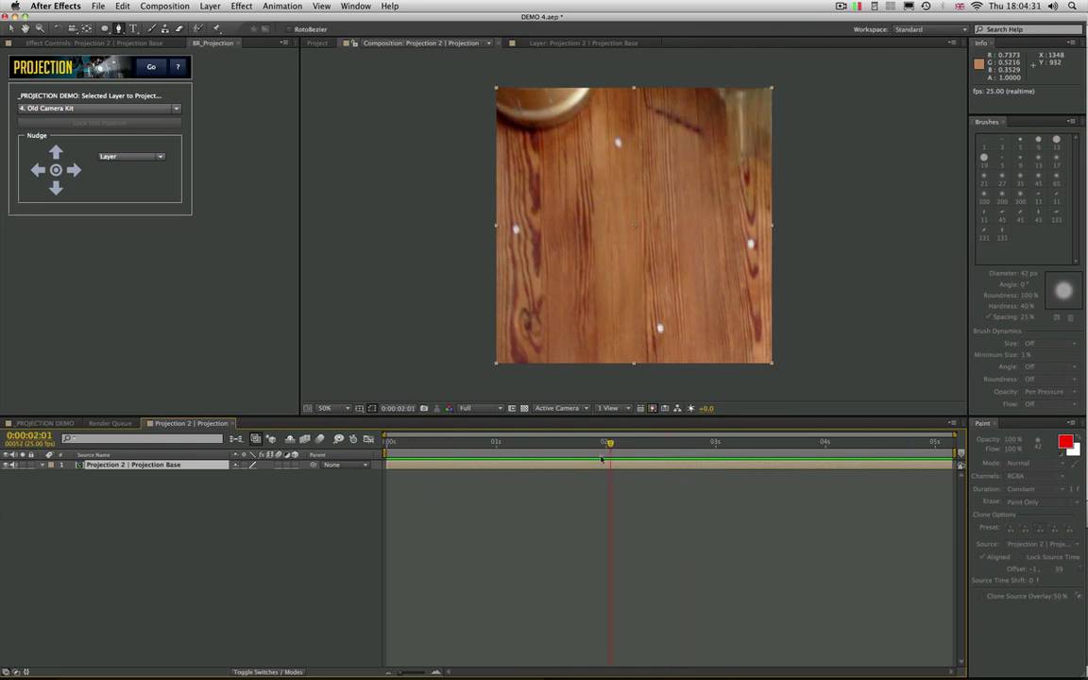
Return to _PROJECTION DEMO and add a marker with the comment F to the Projection 2 layer at 0:00:01:19
{"action": "left_click", "coordinate": [53, 423]}
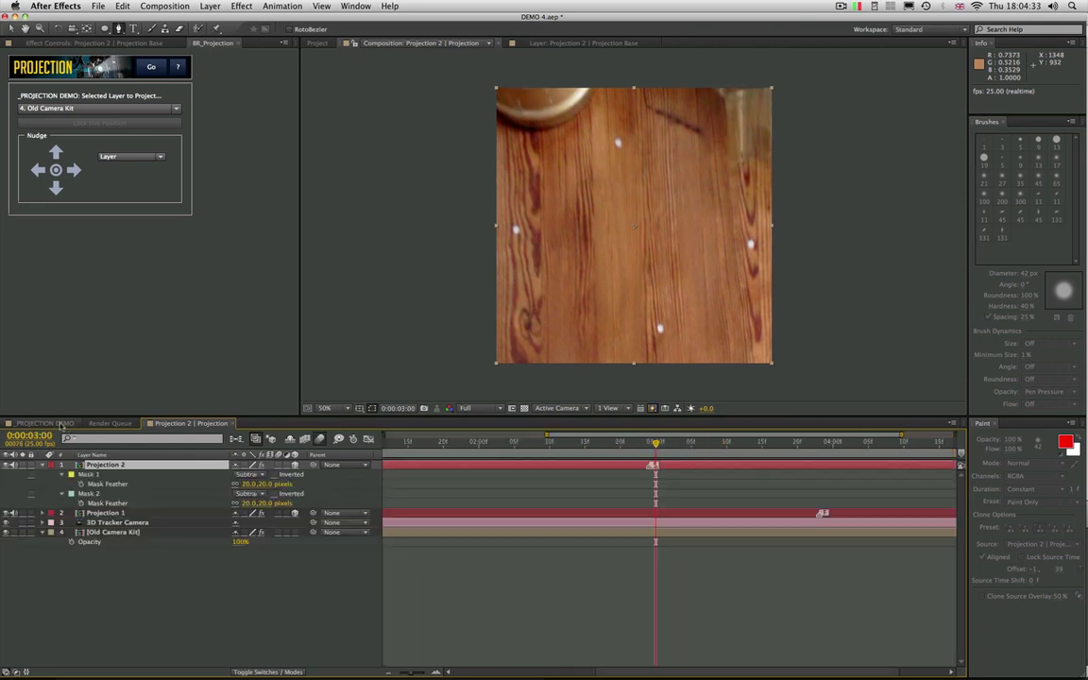
{"action": "left_click", "coordinate": [388, 672]}
{"action": "left_click_drag", "start_coordinate": [465, 443], "coordinate": [578, 449]}
{"action": "key", "text": "KP_Multiply"}
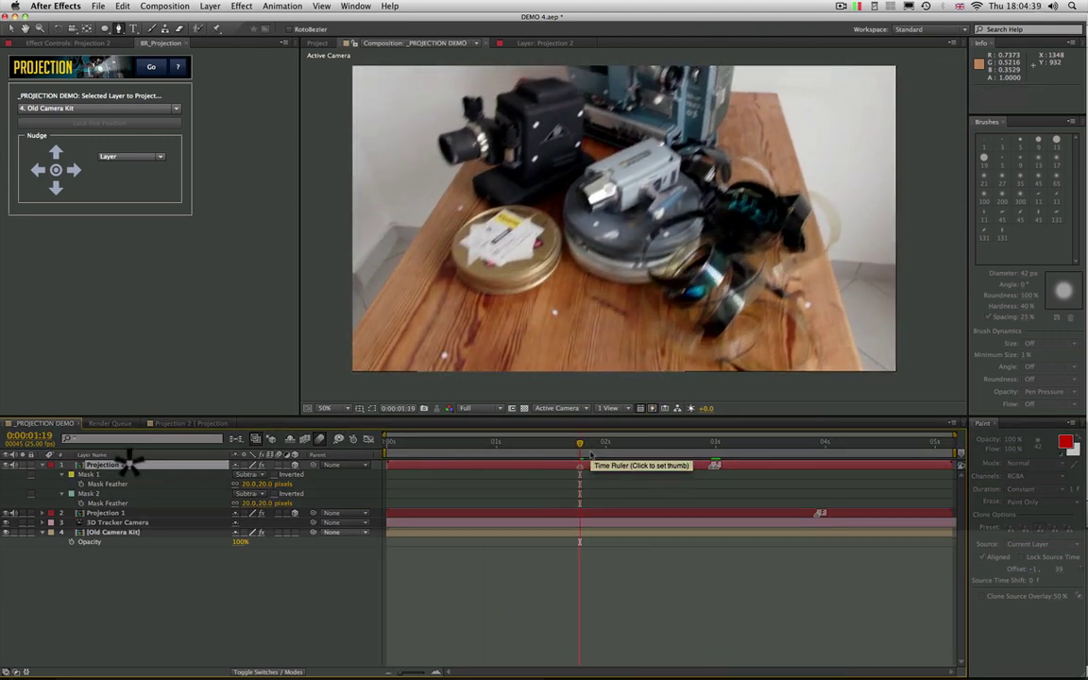
{"action": "double_click", "coordinate": [580, 469]}
{"action": "type", "text": "F"}
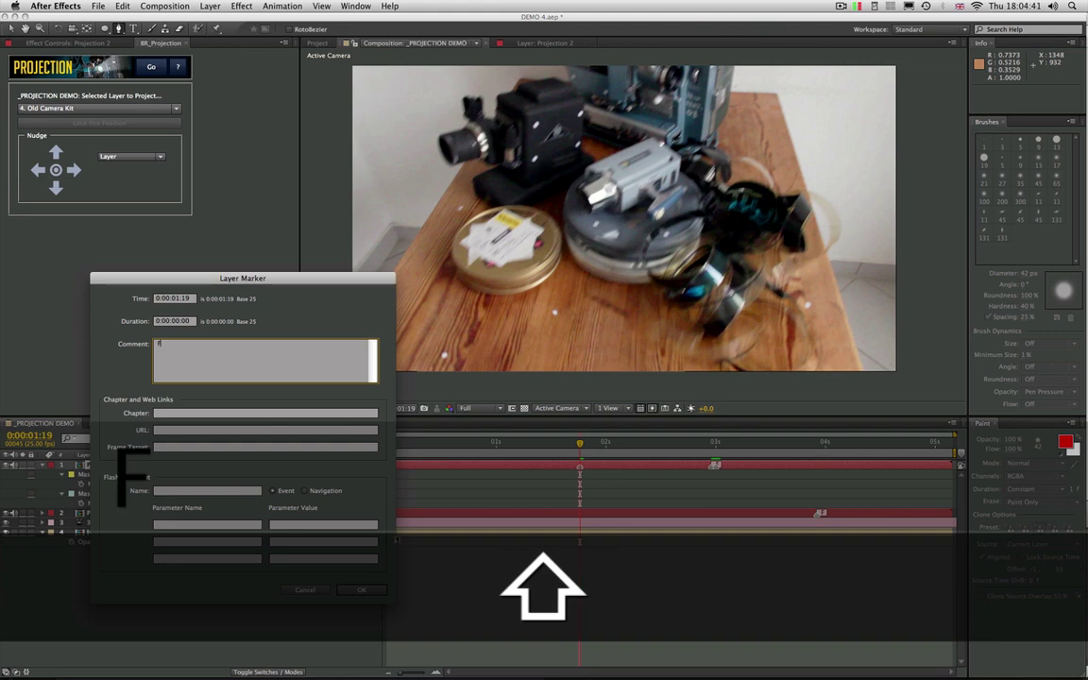
{"action": "key", "text": "Return"}
Add another Projection 2 layer marker at 0:00:02:00 with the comment F
{"action": "left_click_drag", "start_coordinate": [582, 444], "coordinate": [607, 445]}
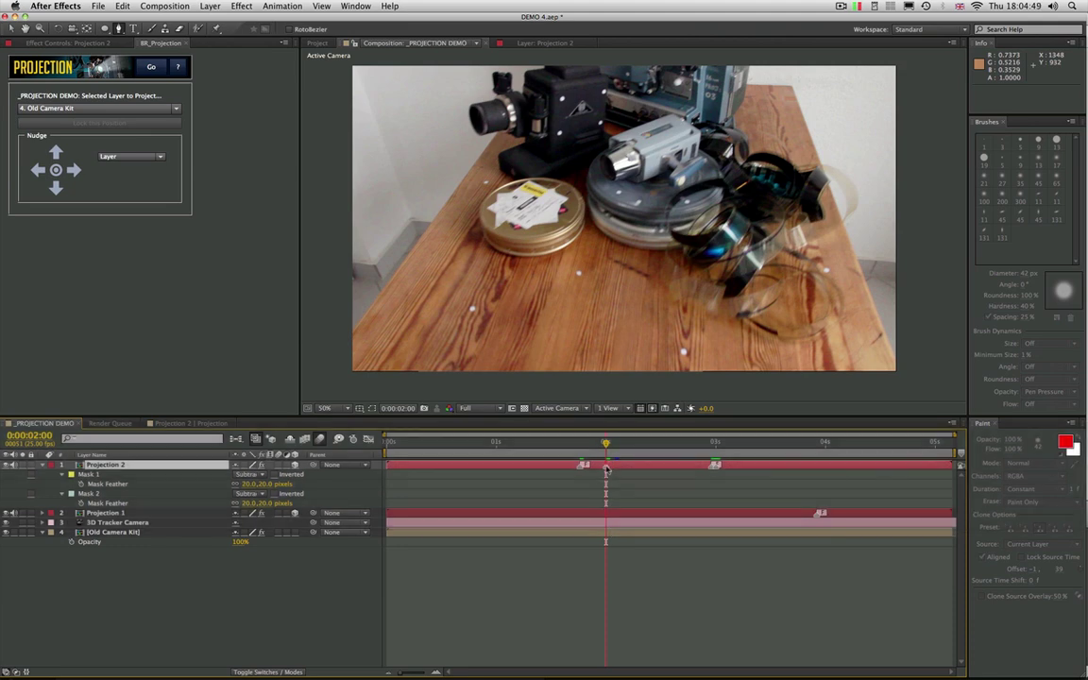
{"action": "double_click", "coordinate": [607, 468]}
{"action": "type", "text": "F"}
{"action": "key", "text": "Return"}
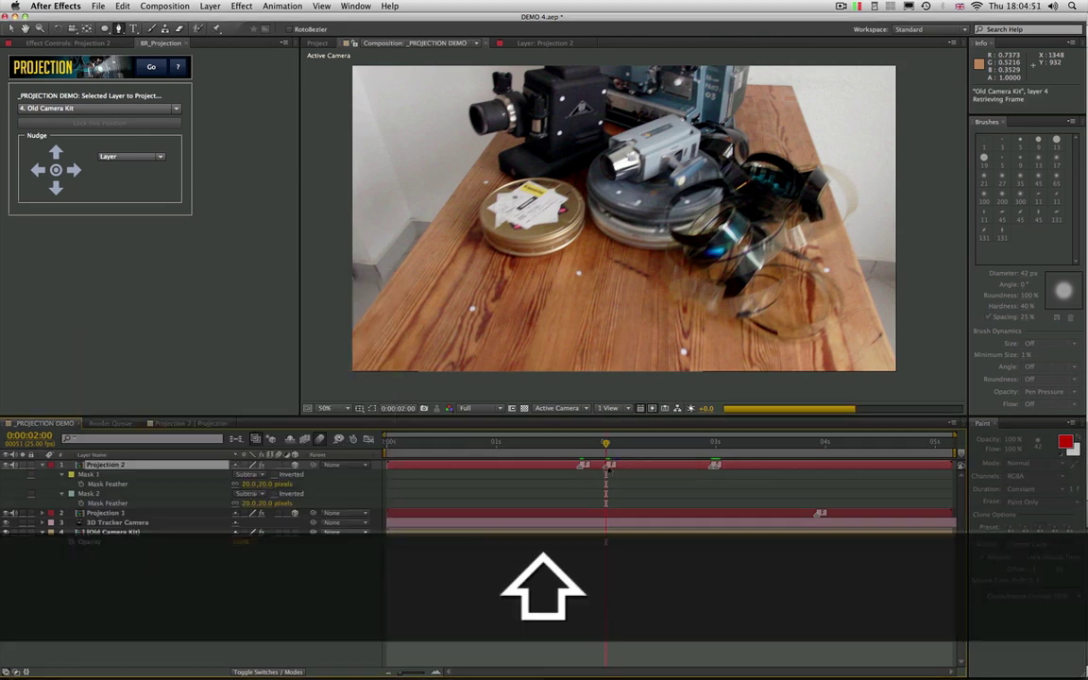
Add an uncommented Projection 2 layer marker at about 0:00:02:08 and one commented F at 0:00:04:00
{"action": "left_click_drag", "start_coordinate": [609, 443], "coordinate": [833, 454]}
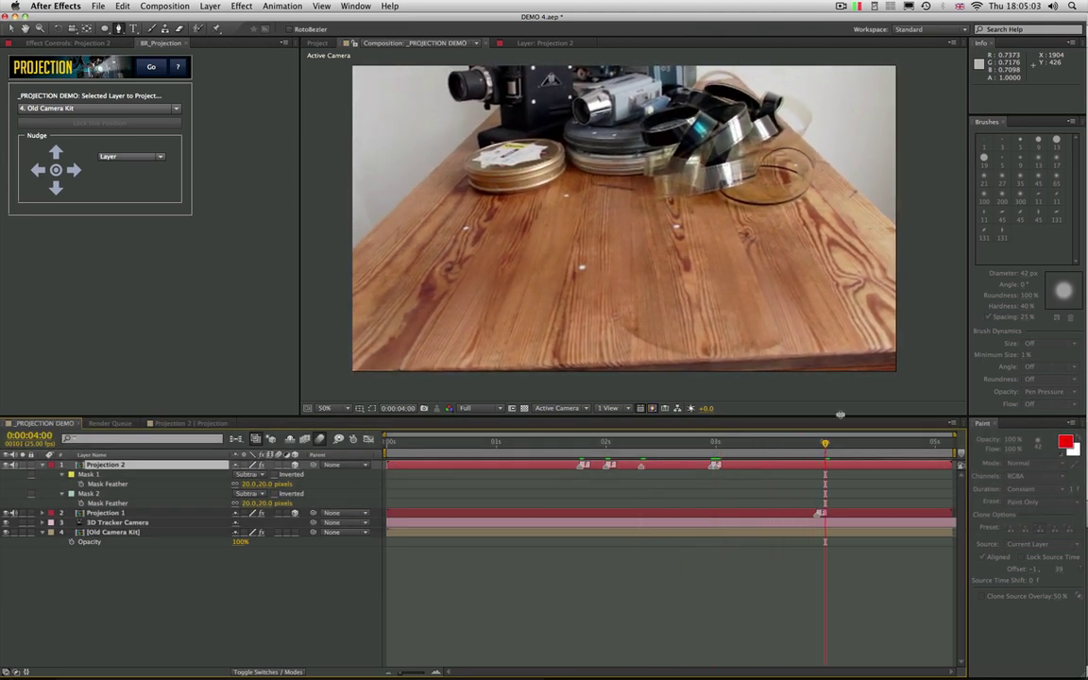
{"action": "double_click", "coordinate": [826, 466]}
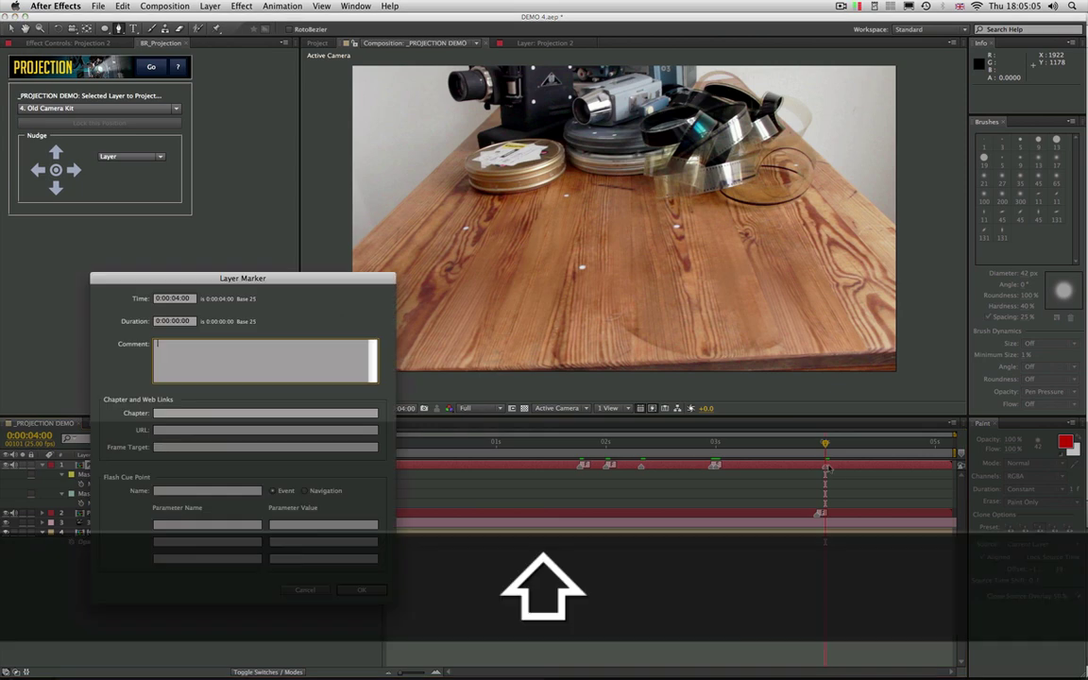
{"action": "type", "text": "F"}
{"action": "left_click", "coordinate": [369, 593]}
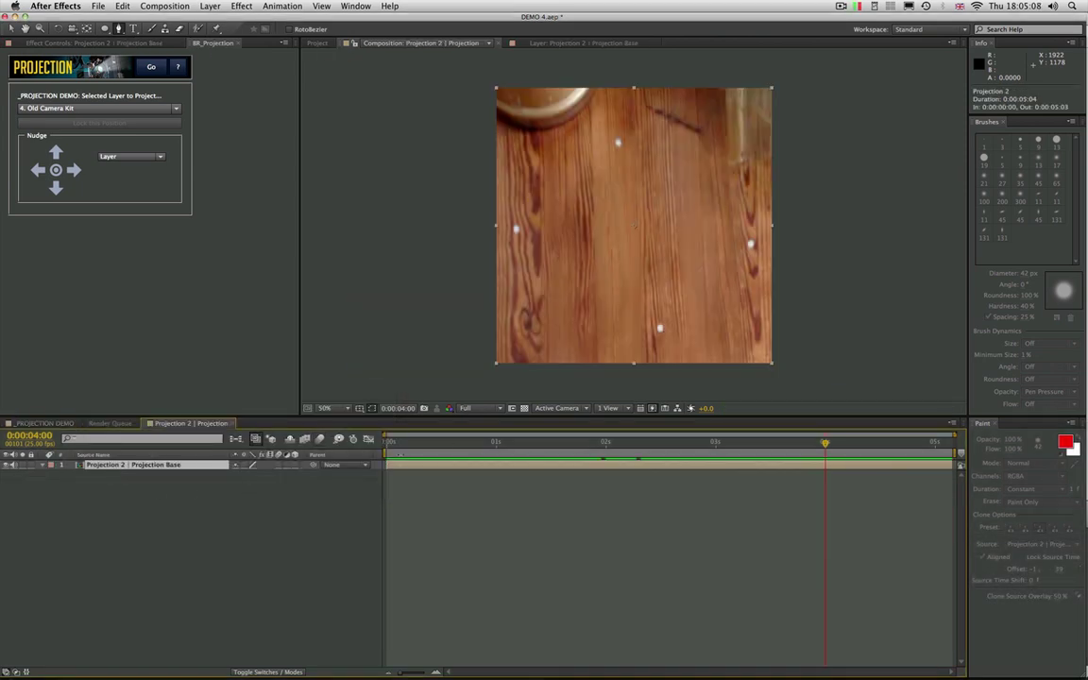
Examine in the Projection 2 precomp how the patch alternates between live and frozen sections over the clip
{"action": "left_click", "coordinate": [413, 442]}
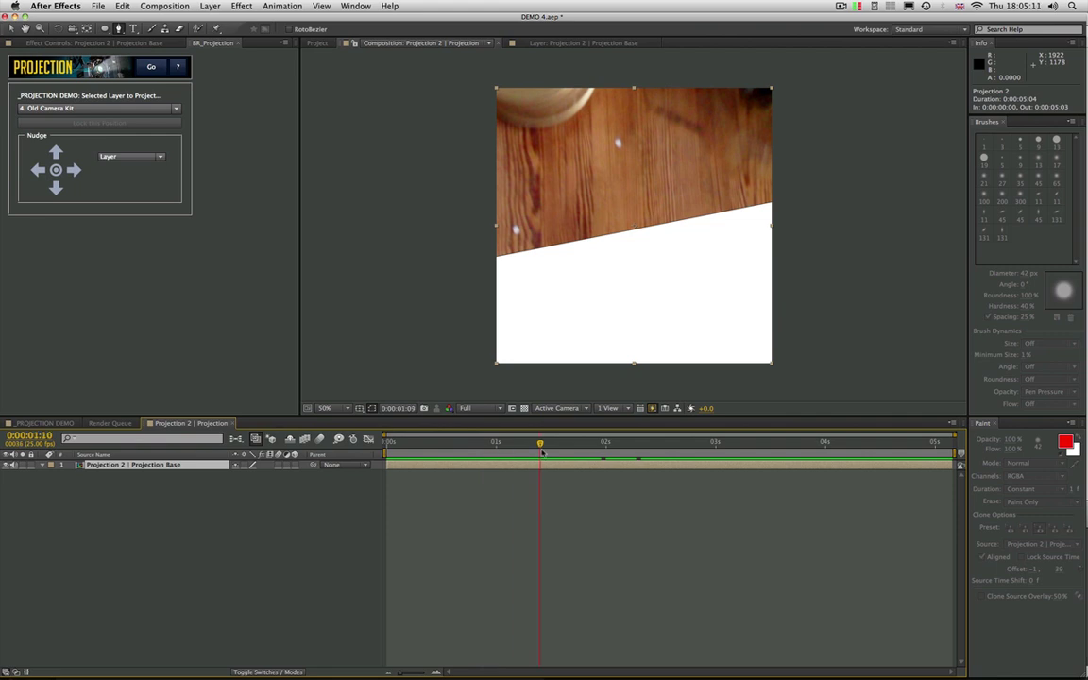
{"action": "left_click_drag", "start_coordinate": [583, 454], "coordinate": [756, 459]}
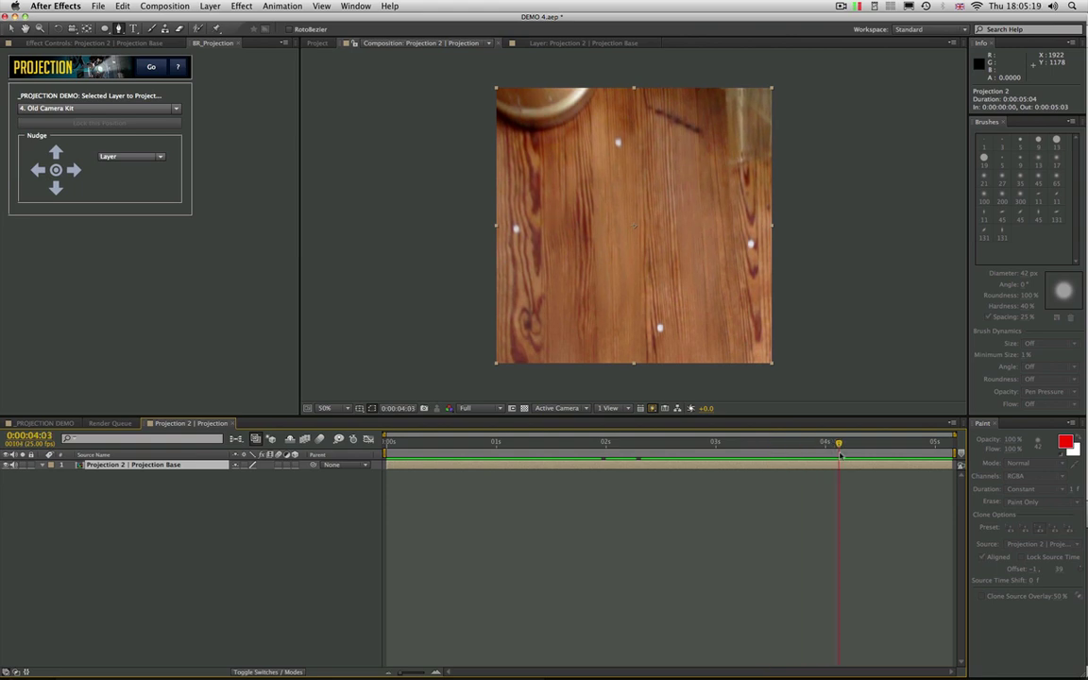
{"action": "left_click_drag", "start_coordinate": [731, 460], "coordinate": [602, 482]}
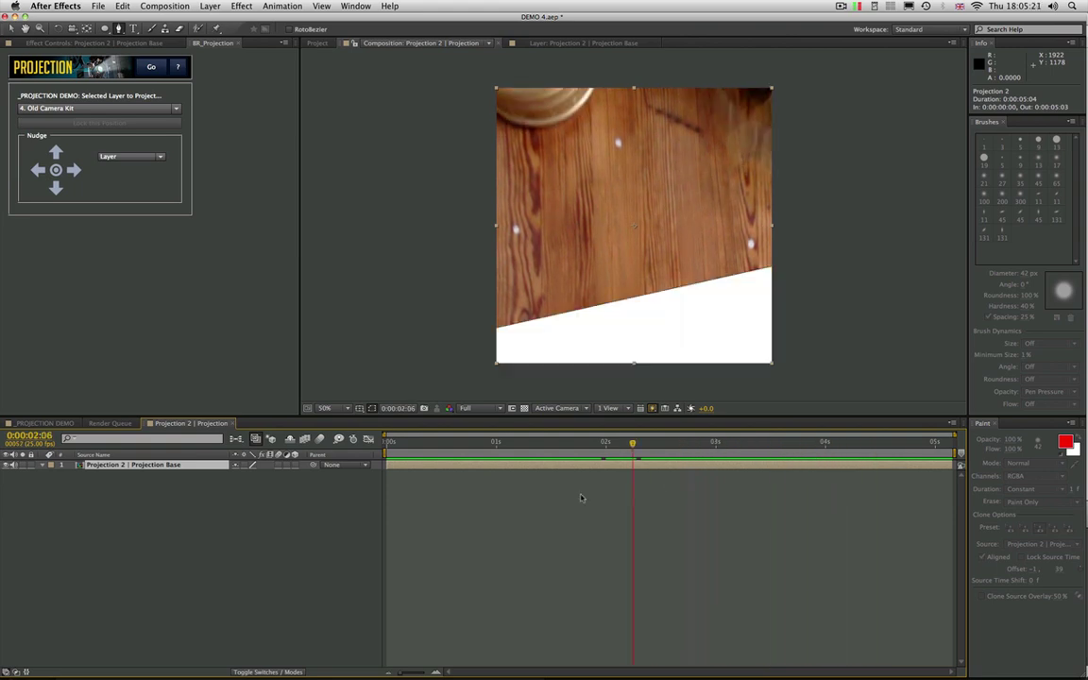
In _PROJECTION DEMO, delete the Projection 2 layer's markers at 0:00:01:19, 0:00:02:00, about 0:00:02:08 and 0:00:04:00
{"action": "left_click", "coordinate": [45, 423]}
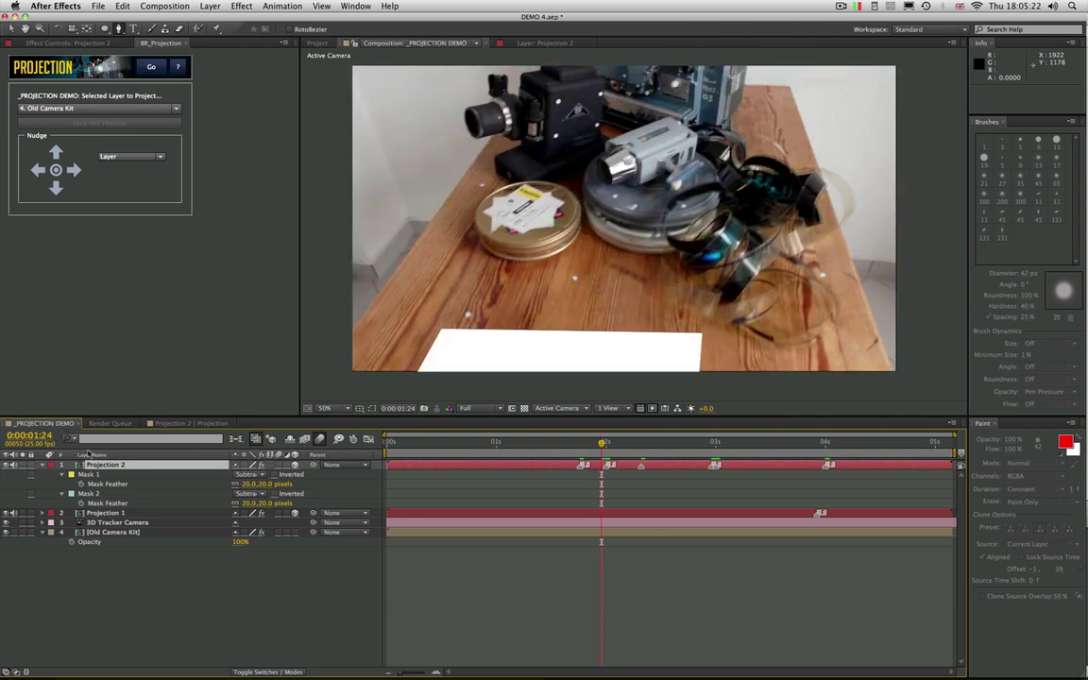
{"action": "left_click", "coordinate": [586, 473], "text": "ctrl"}
{"action": "left_click", "coordinate": [602, 501]}
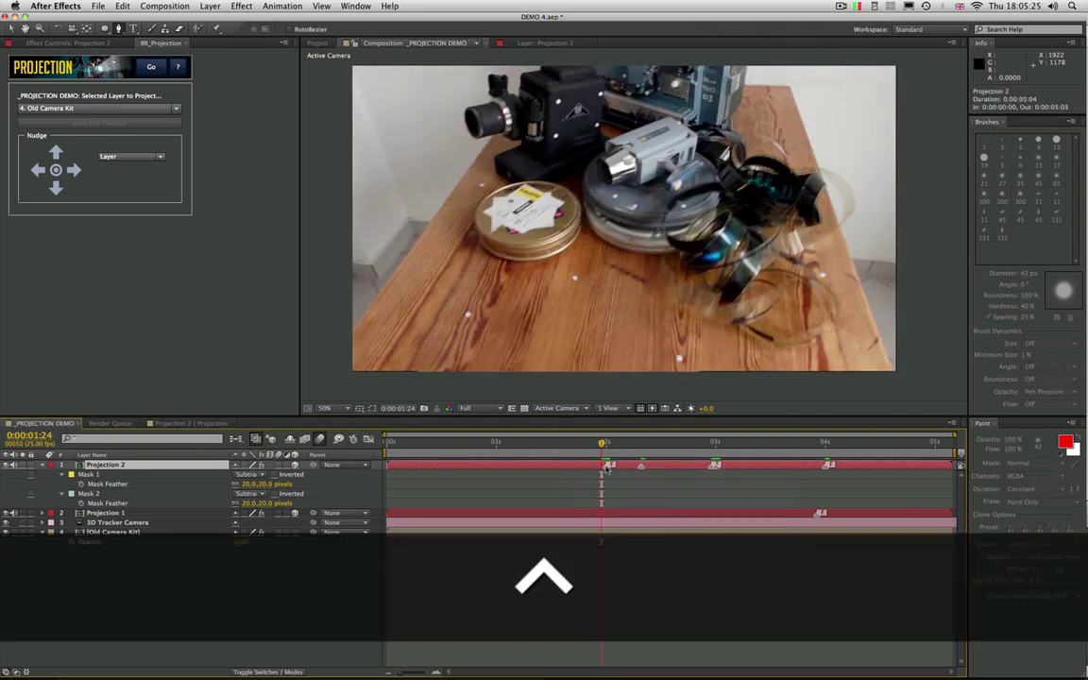
{"action": "left_click", "coordinate": [609, 466], "text": "ctrl"}
{"action": "left_click", "coordinate": [642, 504]}
{"action": "left_click", "coordinate": [641, 466], "text": "ctrl"}
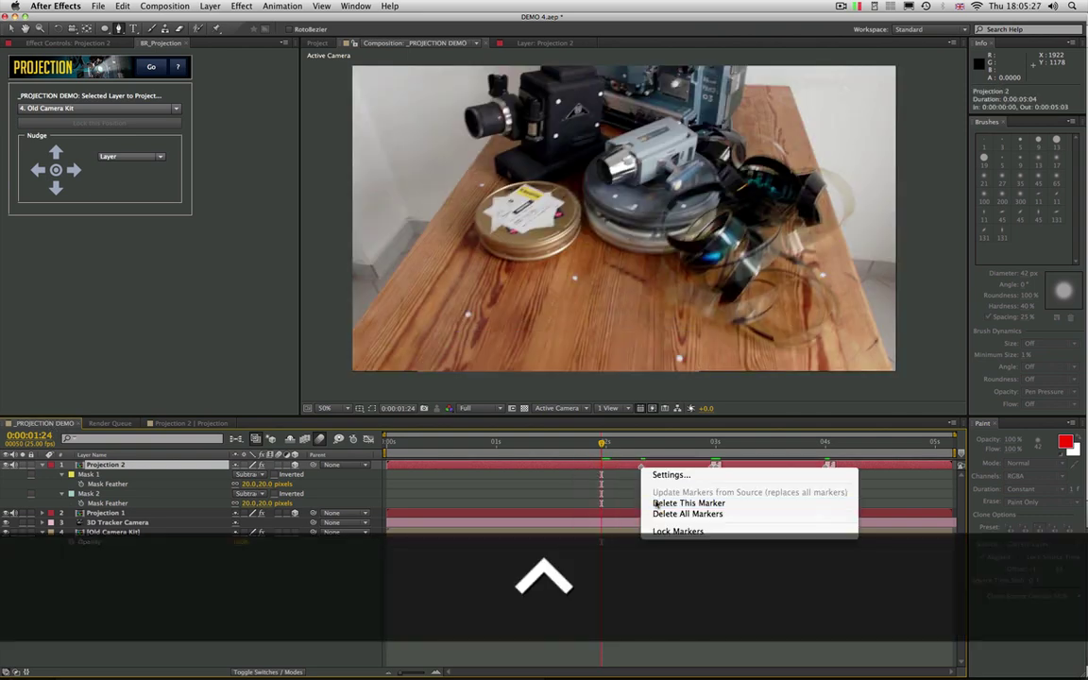
{"action": "left_click", "coordinate": [656, 504]}
{"action": "left_click", "coordinate": [827, 467], "text": "ctrl"}
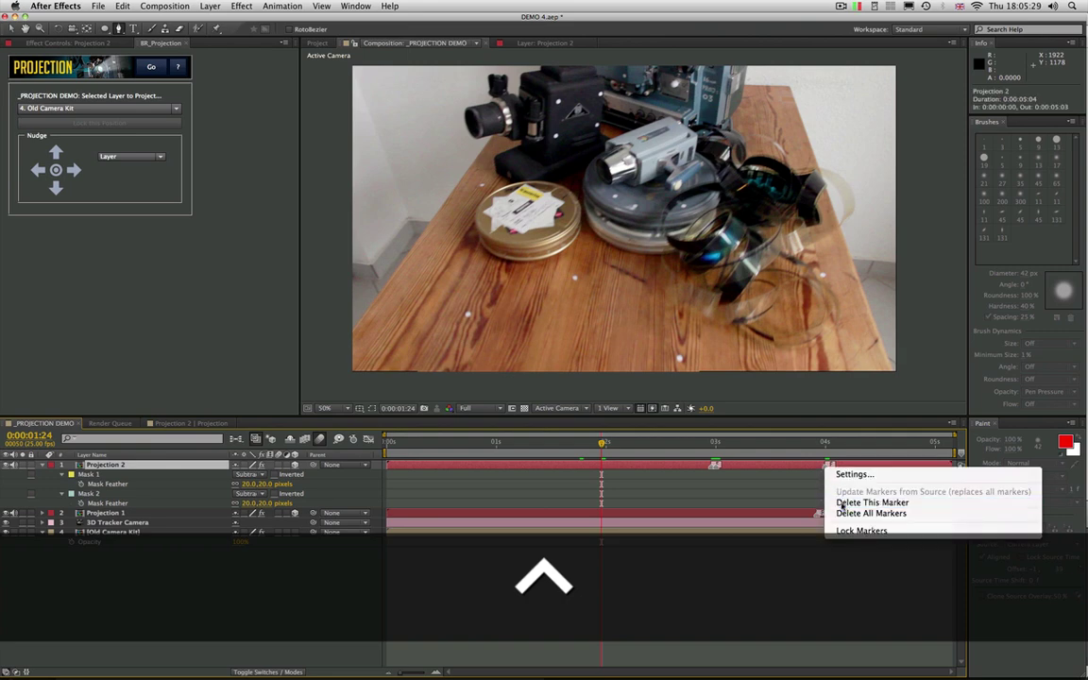
{"action": "left_click", "coordinate": [854, 502]}
Open Projection 2's projection base layer at its first frame and clone wood over the upper tracking marker
{"action": "double_click", "coordinate": [143, 466]}
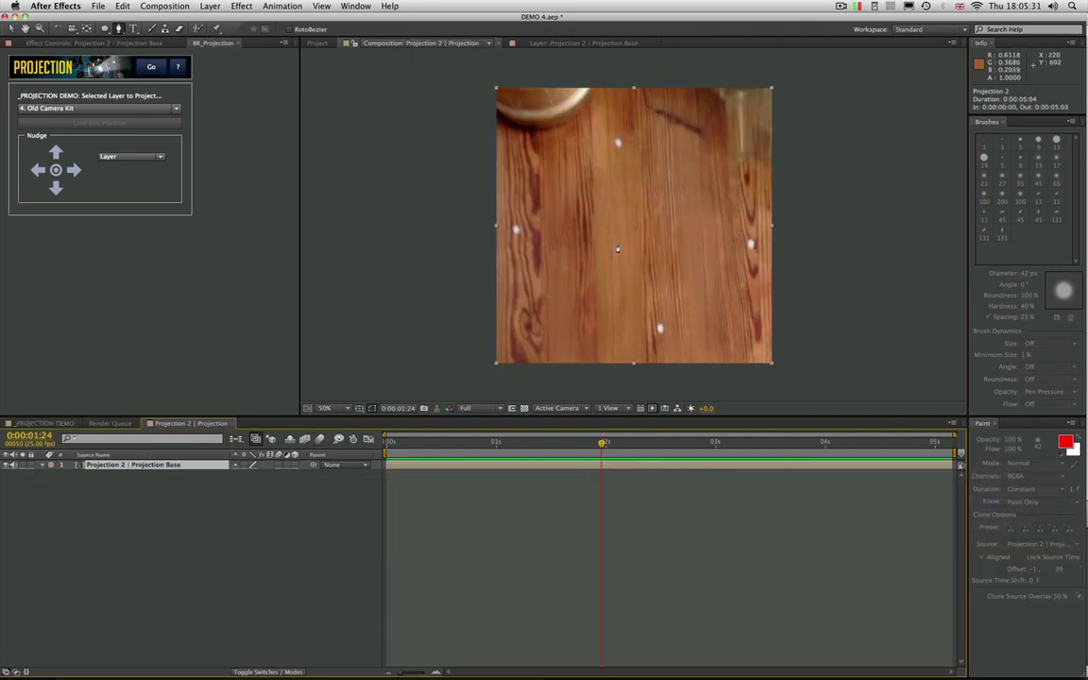
{"action": "left_click", "coordinate": [165, 29]}
{"action": "double_click", "coordinate": [123, 465]}
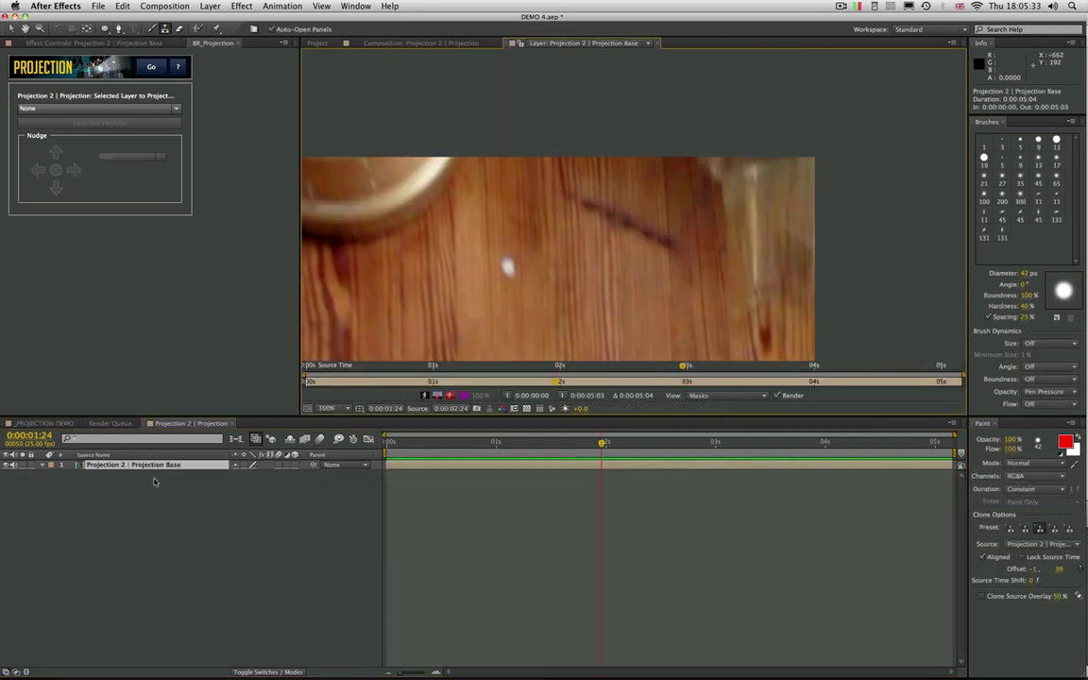
{"action": "key", "text": "Home"}
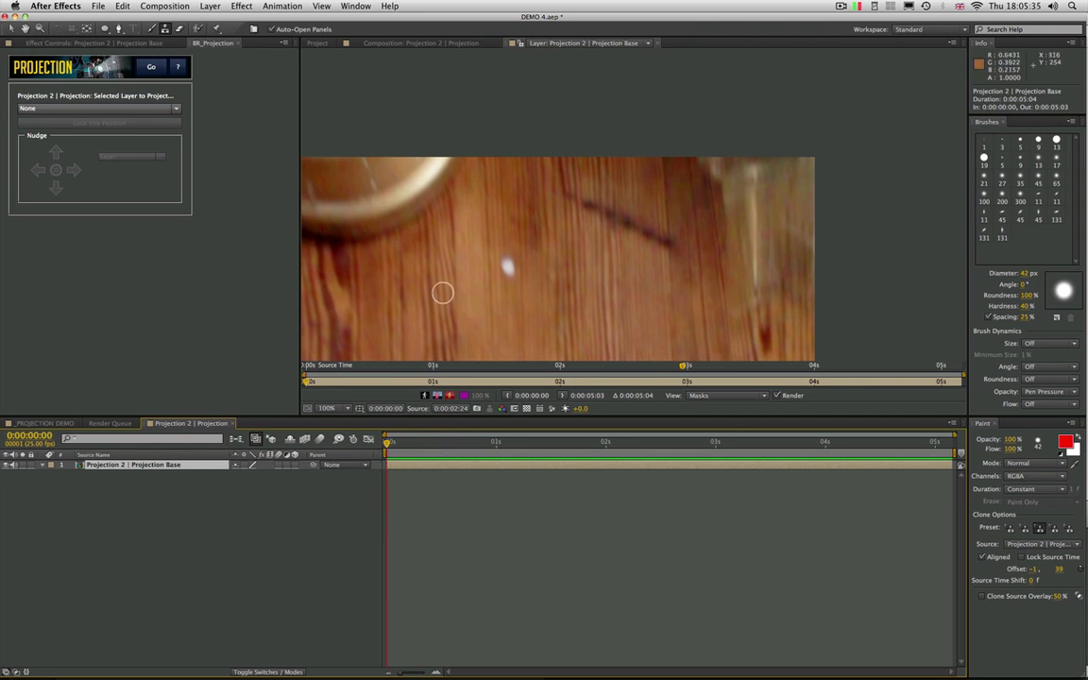
{"action": "left_click_drag", "start_coordinate": [451, 267], "coordinate": [587, 110]}
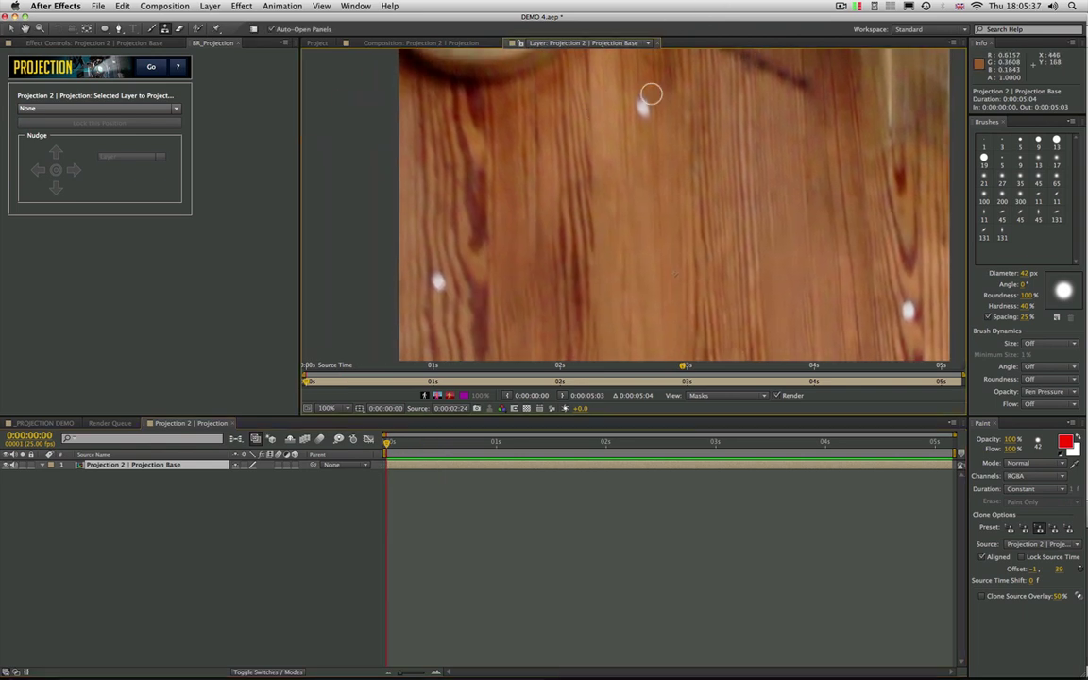
{"action": "key", "text": "alt"}
{"action": "left_click", "coordinate": [642, 107], "text": "alt"}
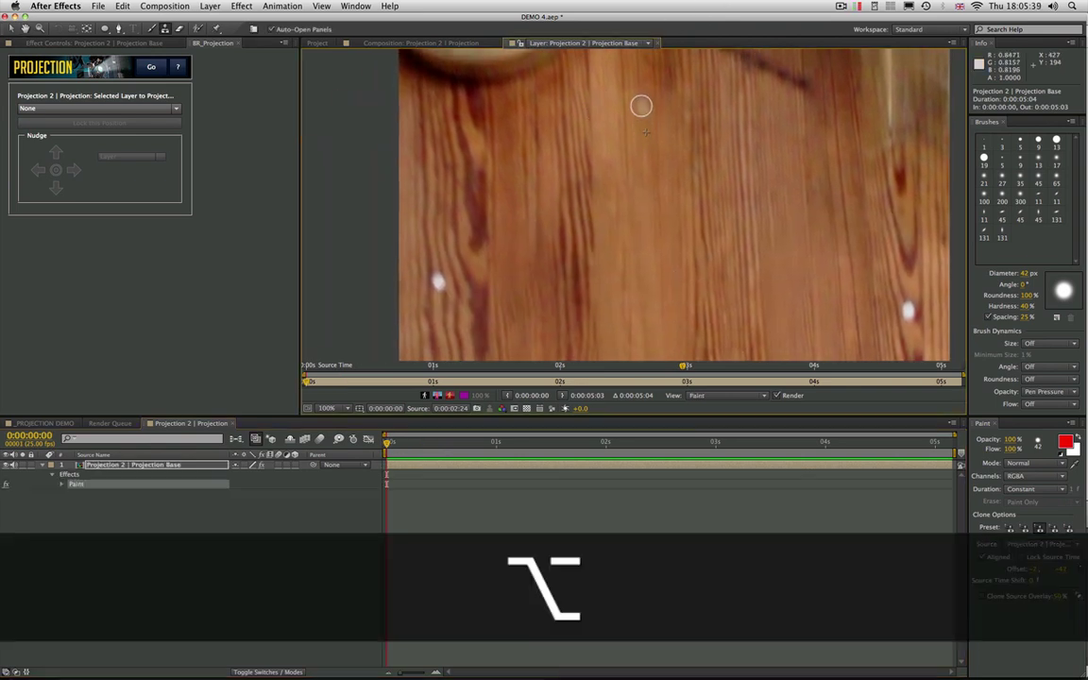
{"action": "left_click", "coordinate": [649, 151]}
Clone matching wood grain over the tracking markers near the patch's left and right edges
{"action": "key", "text": "alt"}
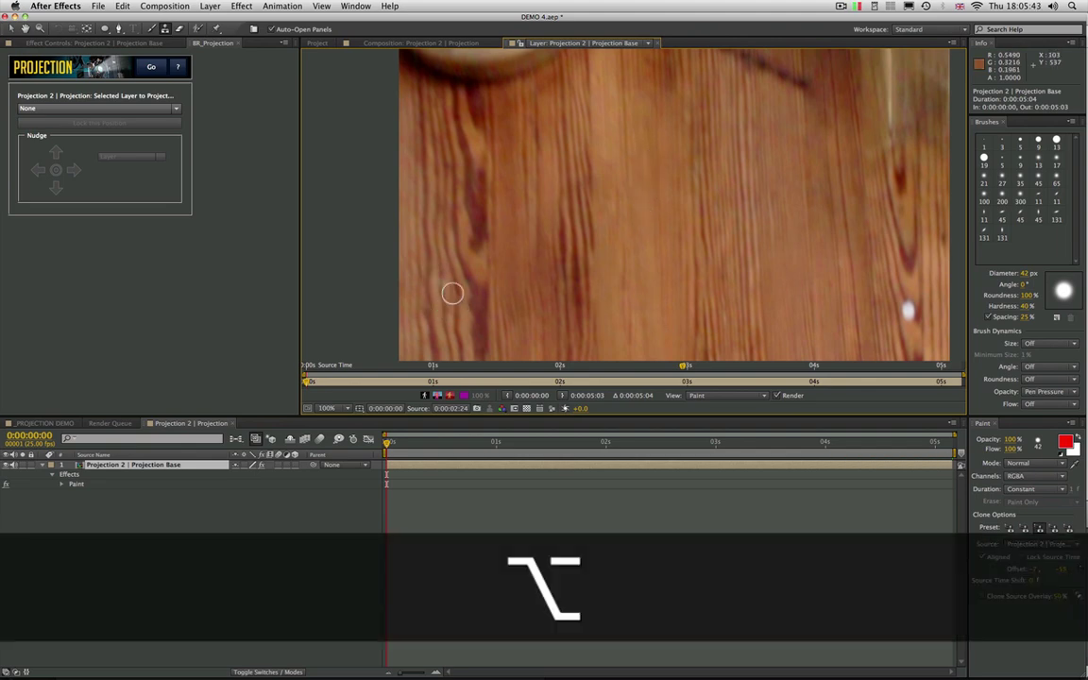
{"action": "left_click", "coordinate": [452, 294], "text": "alt"}
{"action": "left_click_drag", "start_coordinate": [759, 313], "coordinate": [525, 194]}
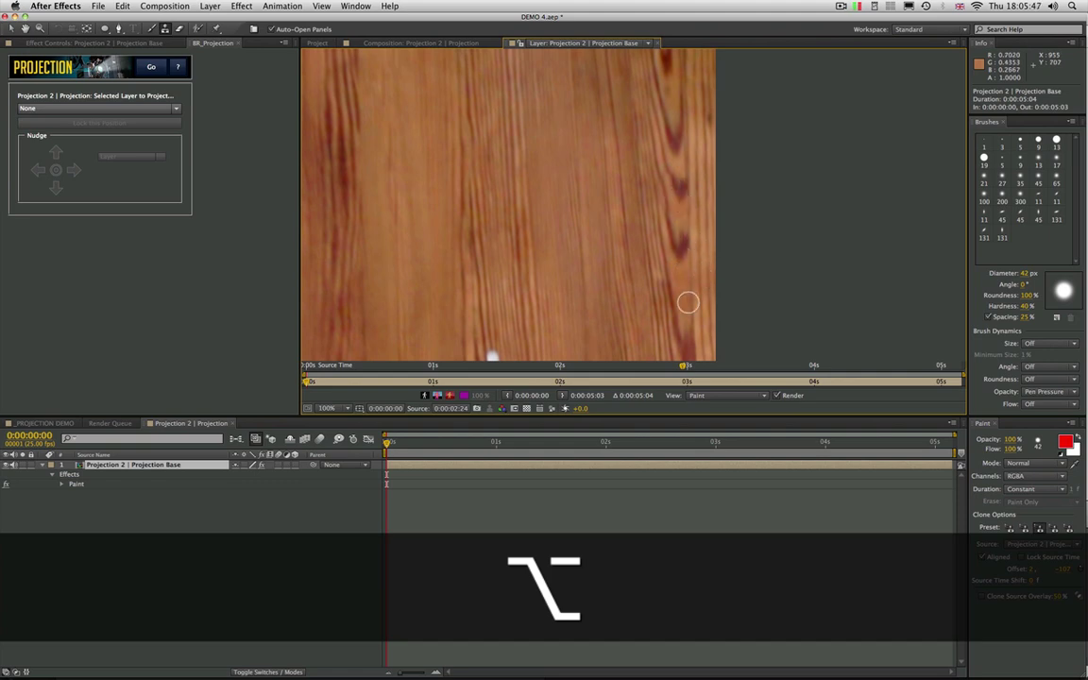
Clone wood grain over the remaining tracking marker near the patch's lower edge
{"action": "scroll", "coordinate": [699, 236], "scroll_direction": "down", "scroll_amount": 3}
{"action": "scroll", "coordinate": [699, 236], "scroll_direction": "left", "scroll_amount": 5}
{"action": "scroll", "coordinate": [661, 180], "scroll_direction": "right", "scroll_amount": 2}
{"action": "key", "text": "alt"}
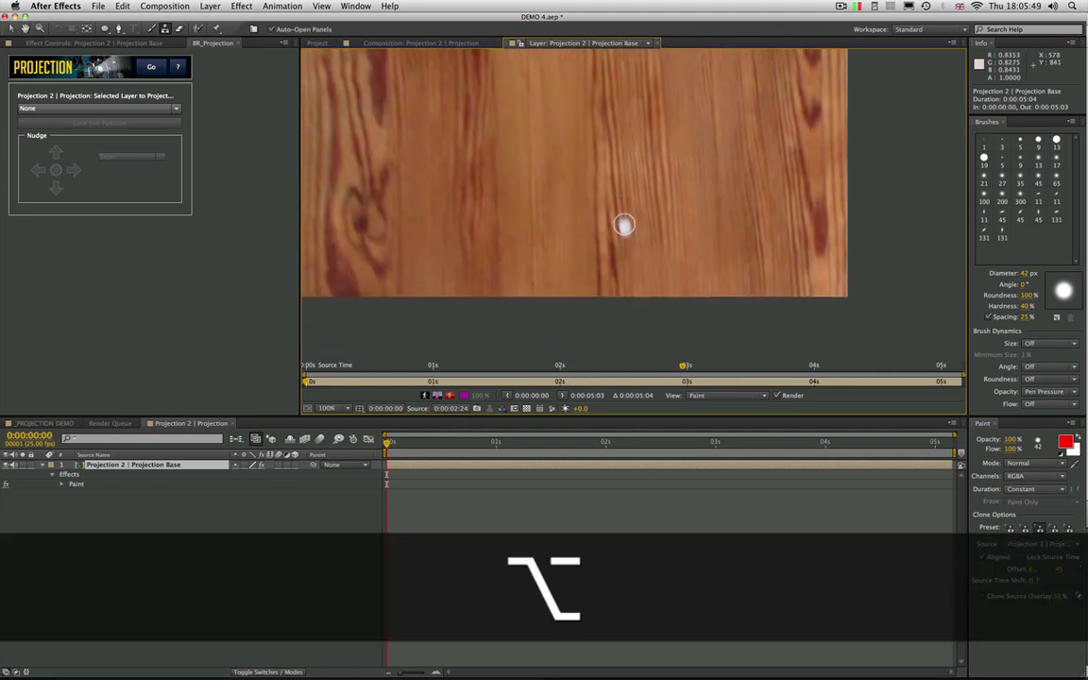
{"action": "left_click", "coordinate": [623, 228], "text": "alt"}
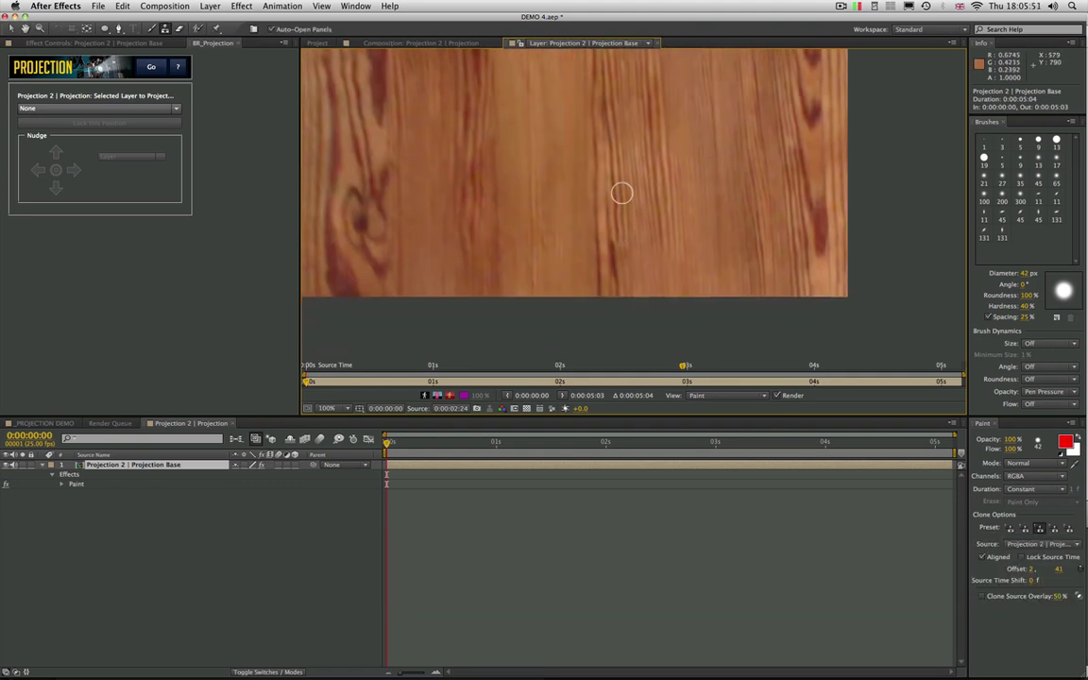
Clone wood over the dark diagonal line near the upper edge of the patch
{"action": "scroll", "coordinate": [685, 161], "scroll_direction": "up", "scroll_amount": 5}
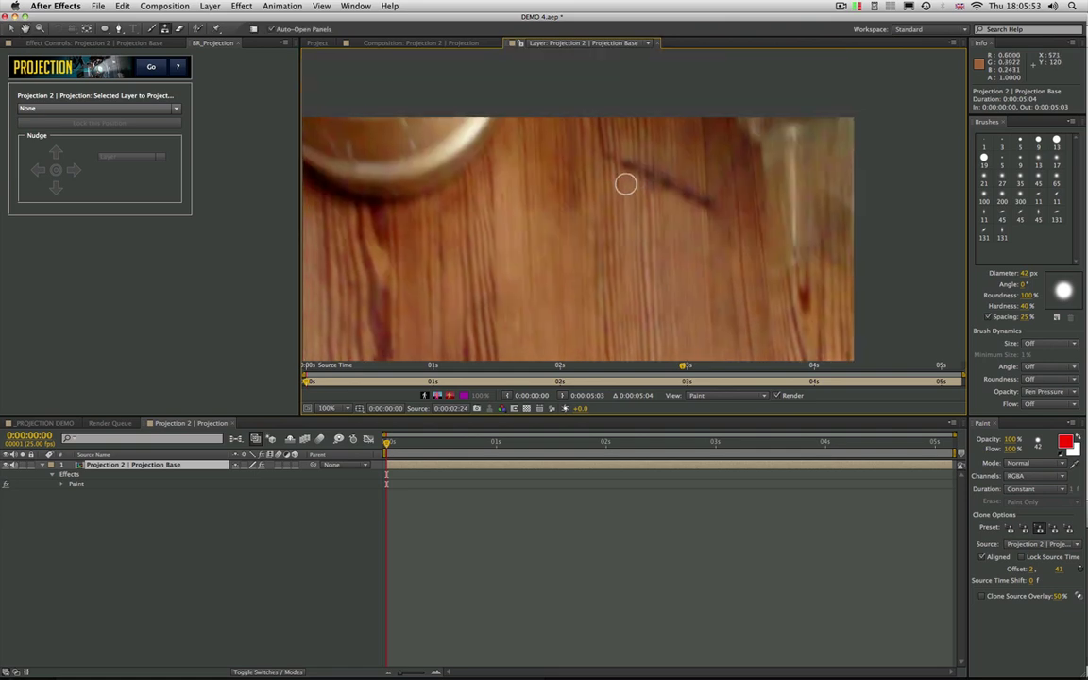
{"action": "key", "text": "alt"}
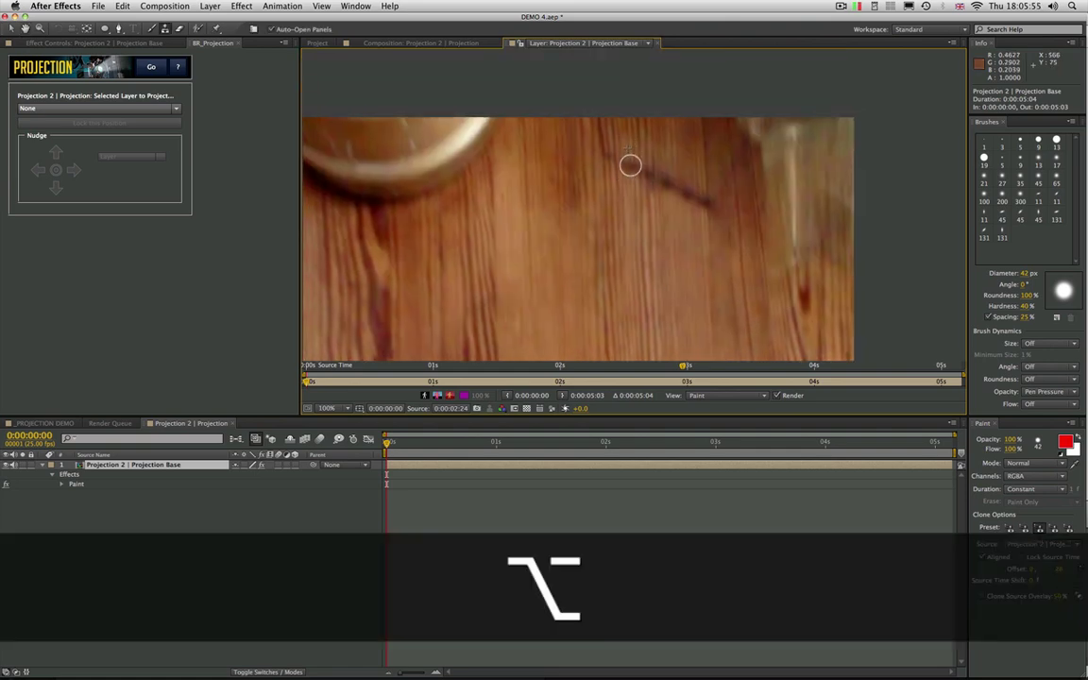
{"action": "left_click", "coordinate": [635, 160], "text": "alt"}
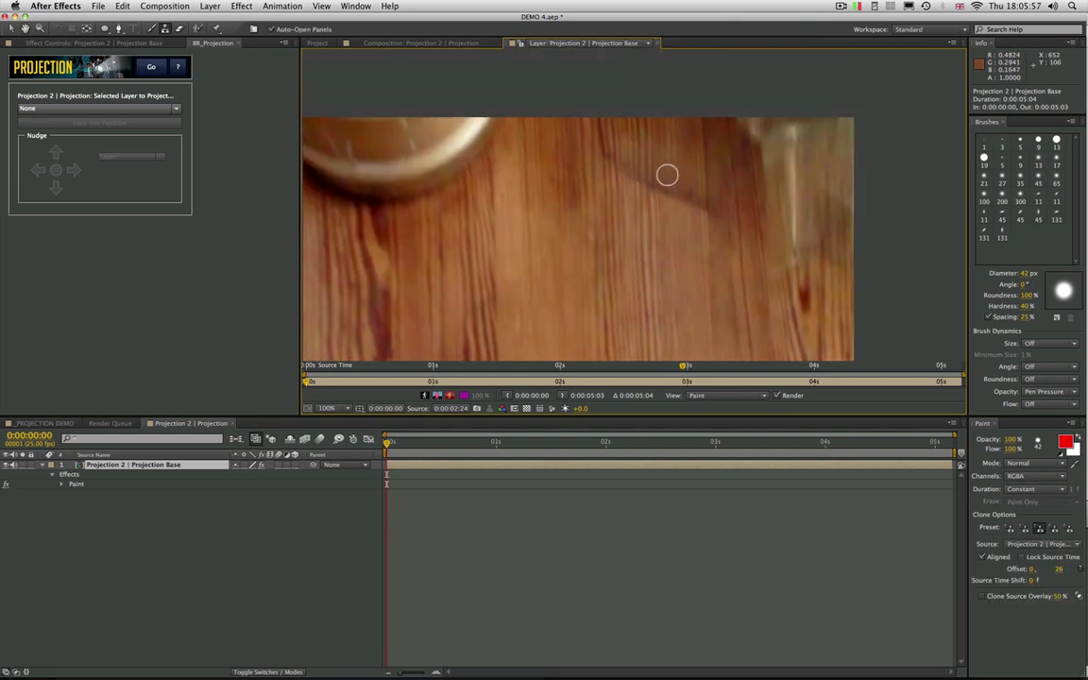
Clone wood over the shadow's edge near the patch's upper right with a soft 92 px brush at 10% hardness
{"action": "mouse_move", "coordinate": [631, 237]}
{"action": "left_mouse_down"}
{"action": "mouse_move", "coordinate": [659, 237]}
{"action": "mouse_move", "coordinate": [624, 221]}
{"action": "left_mouse_up"}
{"action": "key", "text": "alt"}
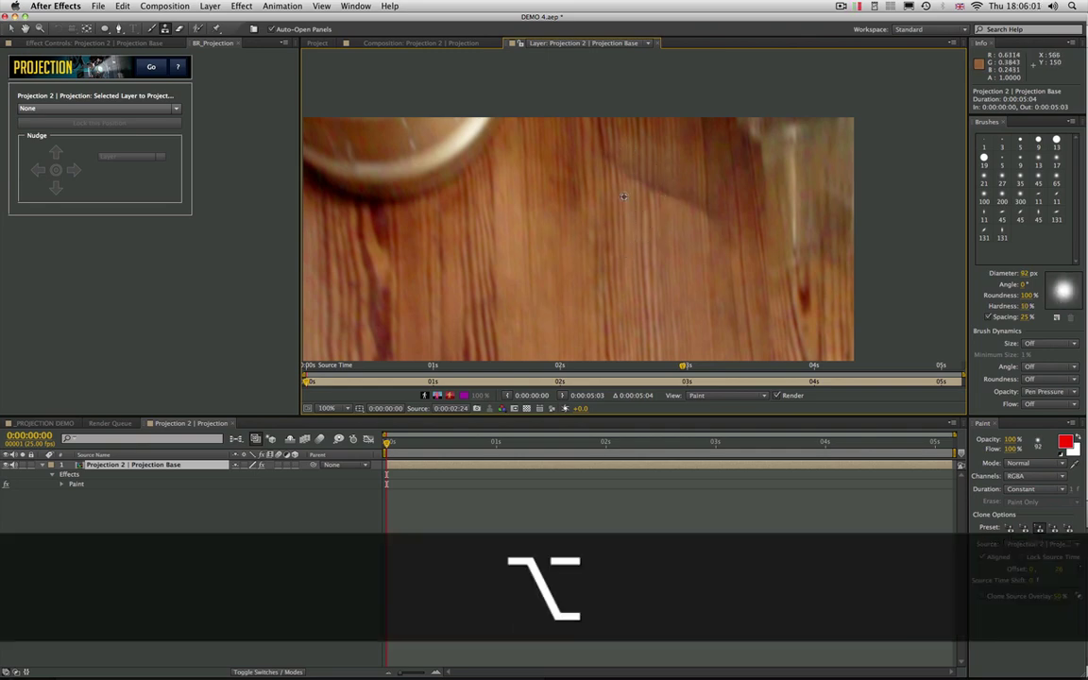
{"action": "left_click", "coordinate": [624, 197], "text": "alt"}
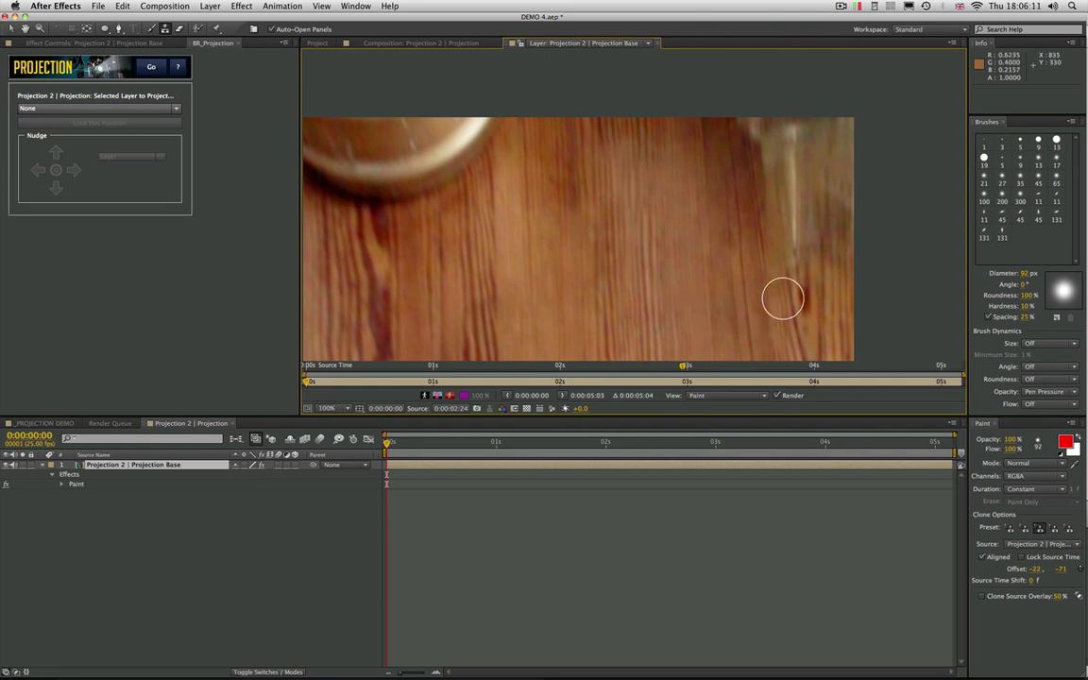
{"action": "key", "text": "alt"}
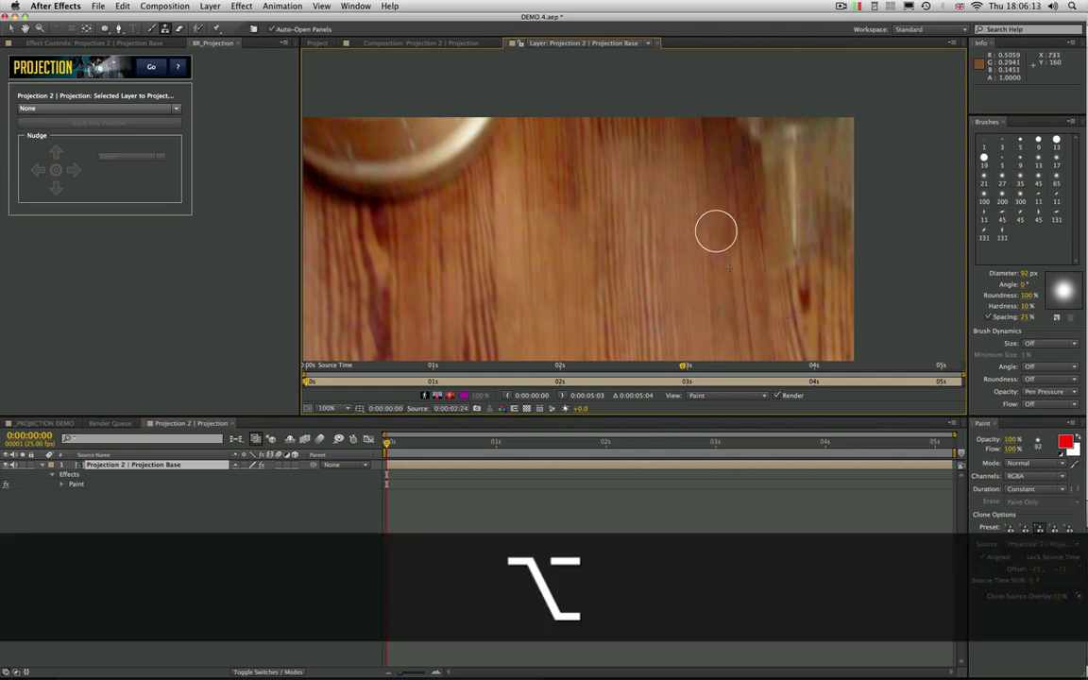
Return to the _PROJECTION DEMO composition and RAM-preview the cleaned patch from the master camera view
{"action": "left_click", "coordinate": [55, 423]}
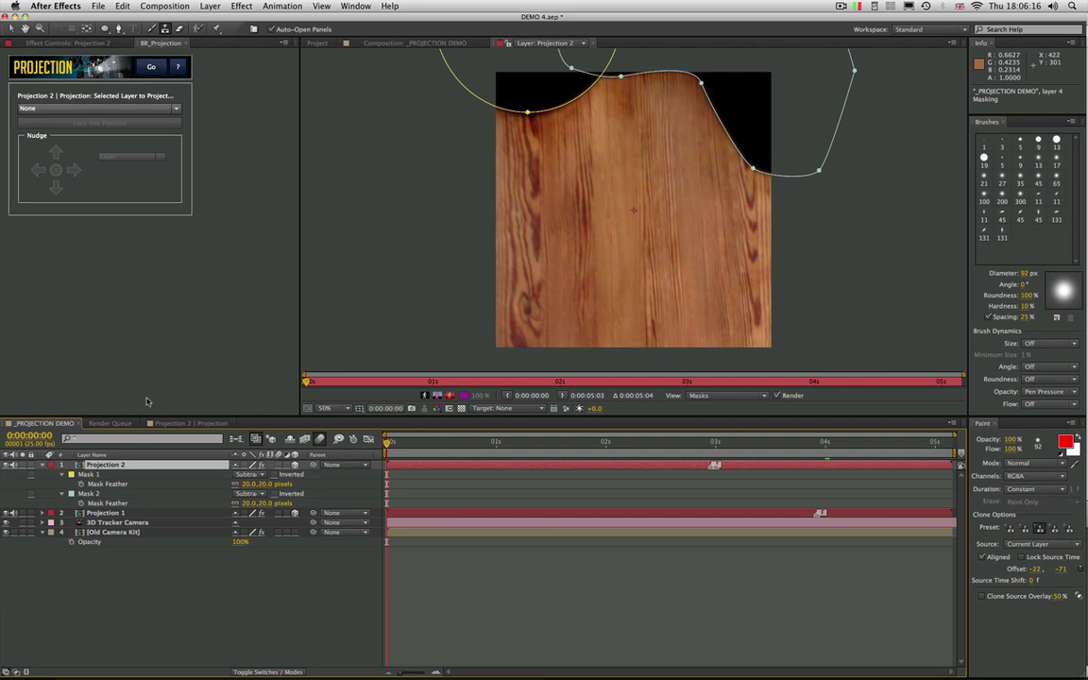
{"action": "left_click", "coordinate": [960, 467]}
{"action": "key", "text": "KP_0"}
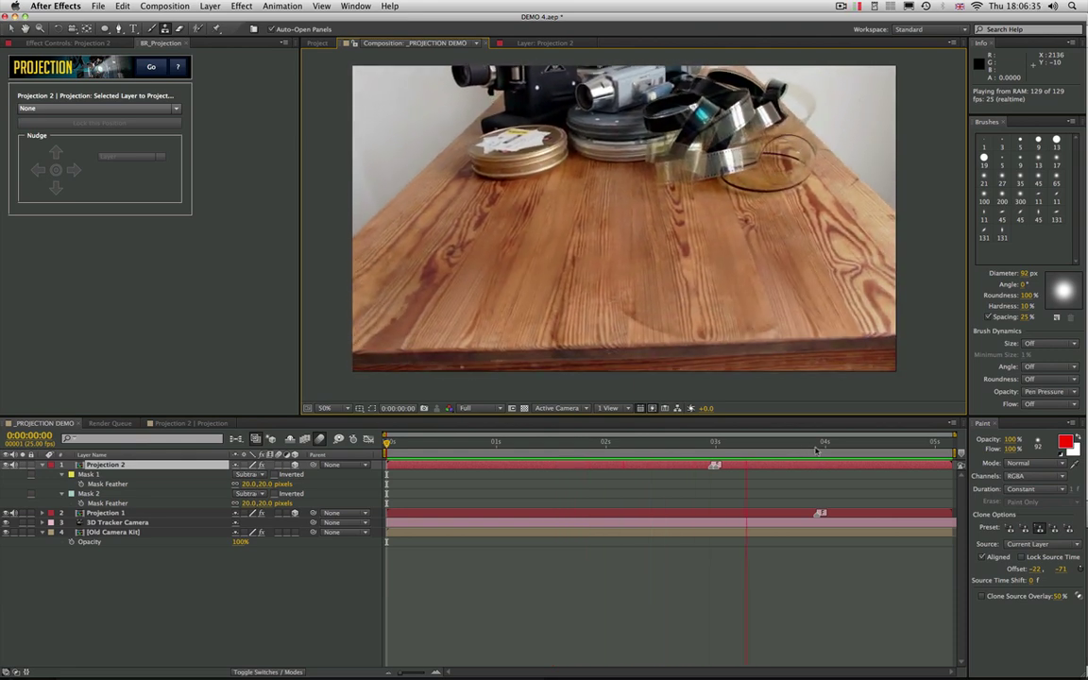
{"action": "key", "text": "space"}
Enlarge the Projection 2 layer at 0:00:03:20 by setting its scale to 145.0, 122.3, 136.8
{"action": "left_click", "coordinate": [162, 457]}
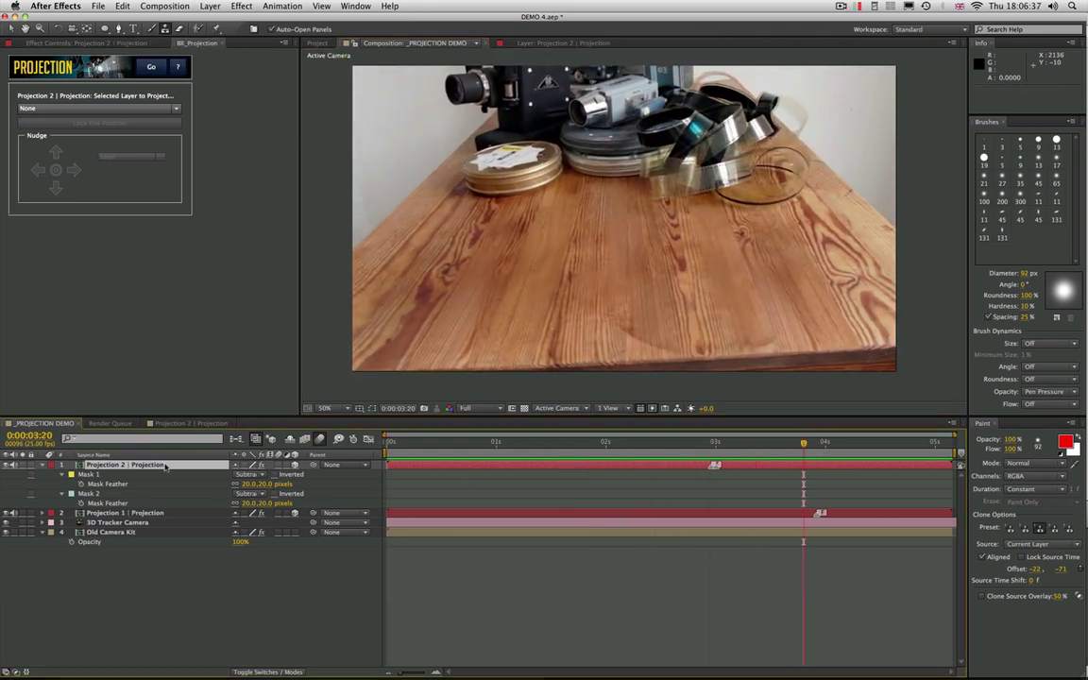
{"action": "key", "text": "s"}
{"action": "left_click_drag", "start_coordinate": [252, 474], "coordinate": [274, 470]}
With layer controls shown, move Projection 2 to about 685.0, 1530.1, -42.4, set its Z orientation to 5.8°, and hide the controls
{"action": "key", "text": "super+shift+h"}
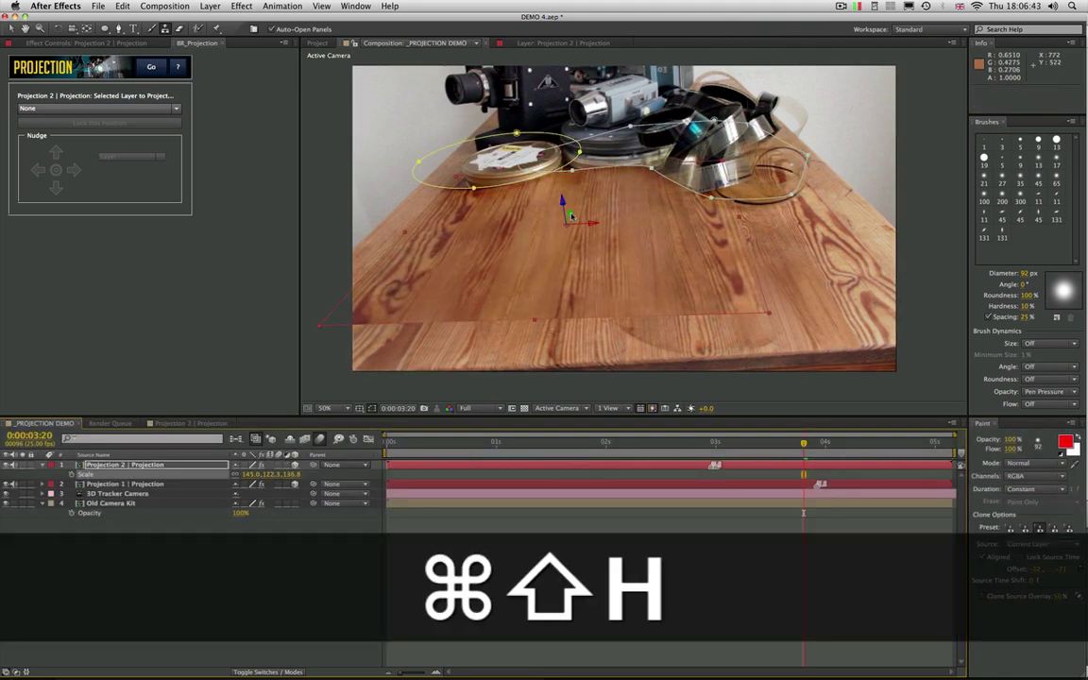
{"action": "key", "text": "v"}
{"action": "mouse_move", "coordinate": [571, 216]}
{"action": "left_mouse_down"}
{"action": "mouse_move", "coordinate": [565, 269]}
{"action": "mouse_move", "coordinate": [623, 248]}
{"action": "mouse_move", "coordinate": [613, 250]}
{"action": "left_mouse_up"}
{"action": "key", "text": "r"}
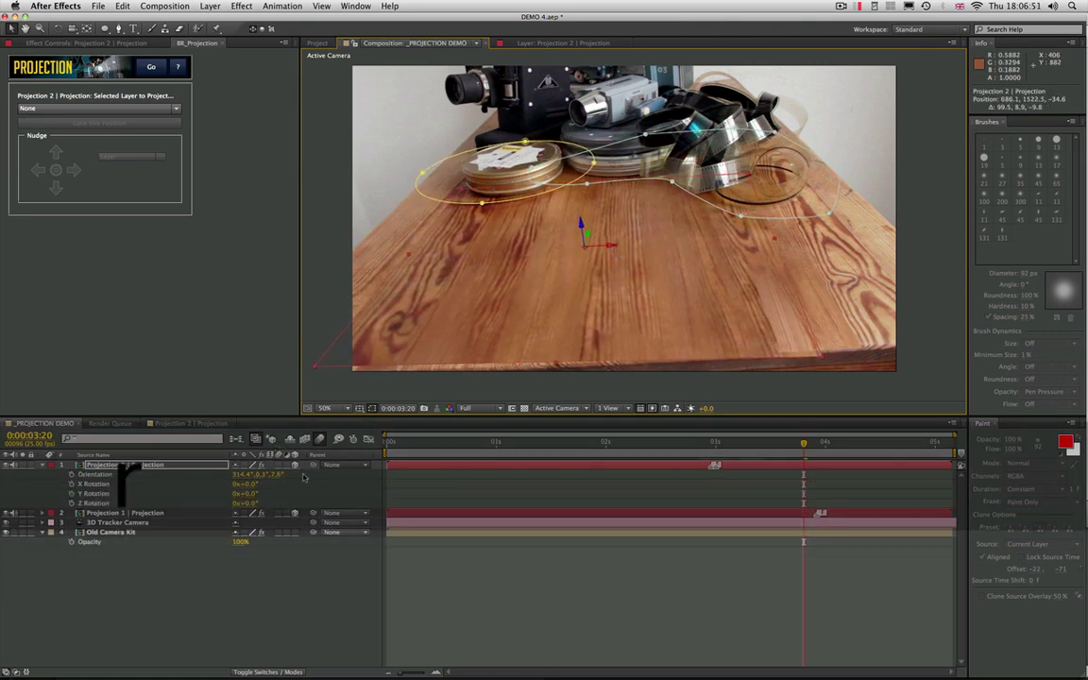
{"action": "left_click_drag", "start_coordinate": [276, 479], "coordinate": [274, 480]}
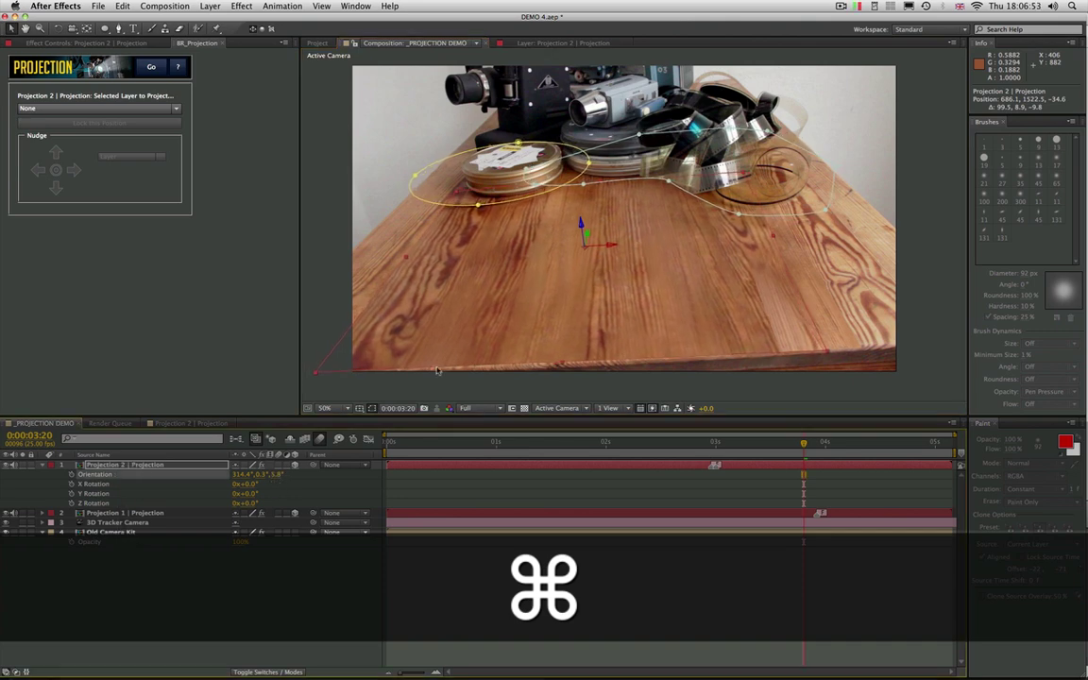
{"action": "left_click_drag", "start_coordinate": [586, 235], "coordinate": [586, 240]}
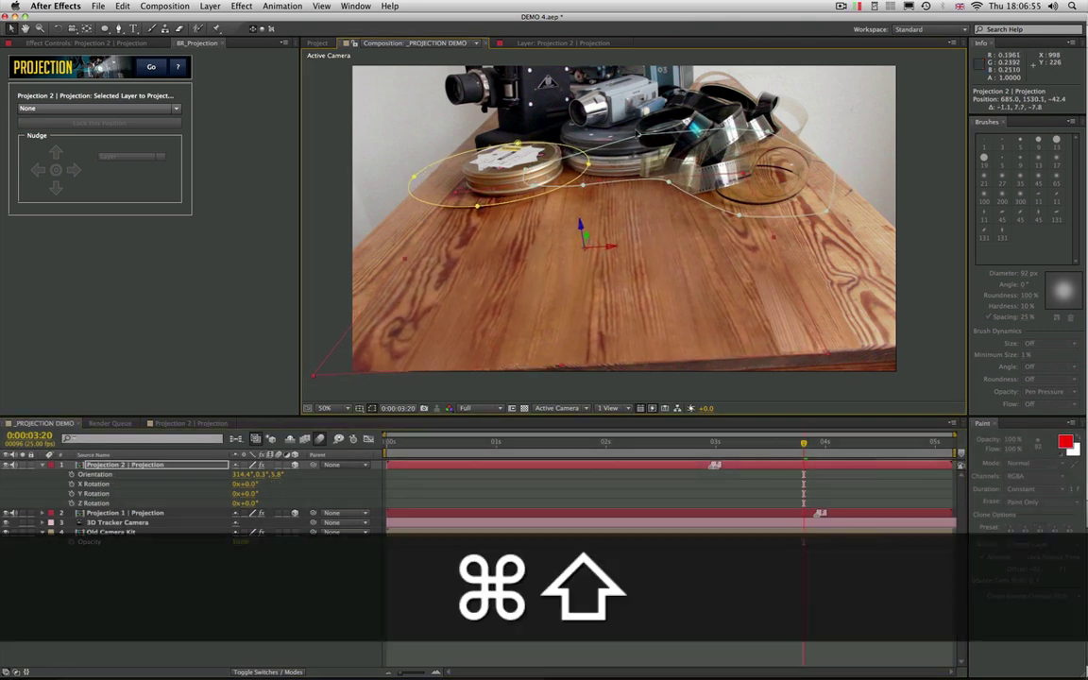
{"action": "key", "text": "super+shift+h"}
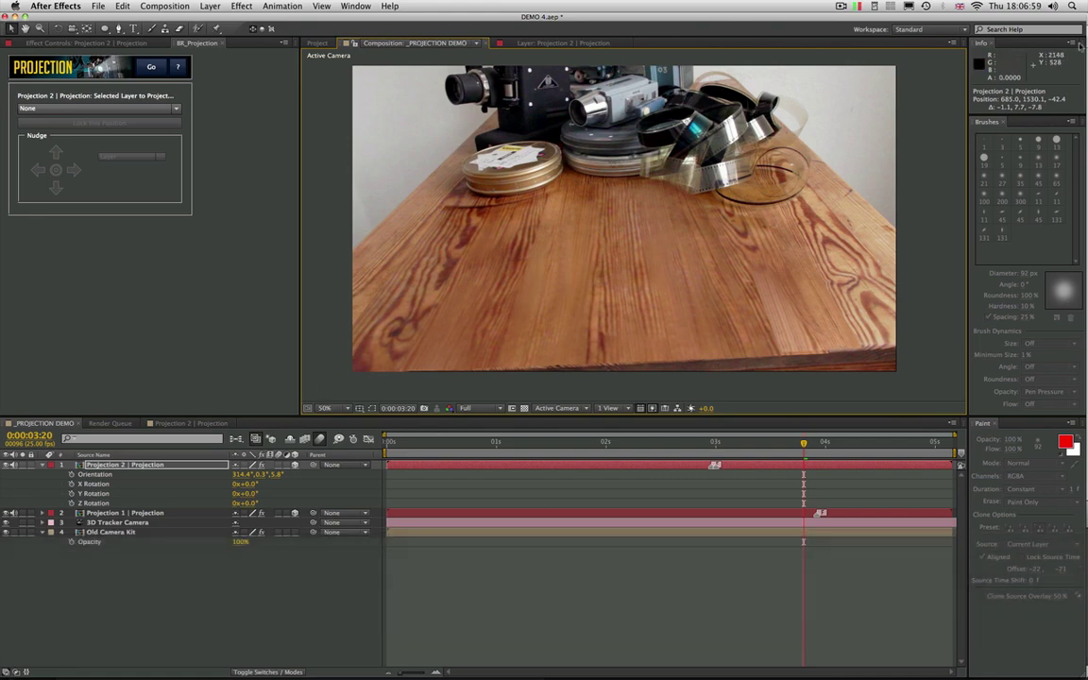
RAM-preview the enlarged patch and undo Projection 2's position, orientation and scale changes at 0:00:03:20
{"action": "key", "text": "KP_0"}
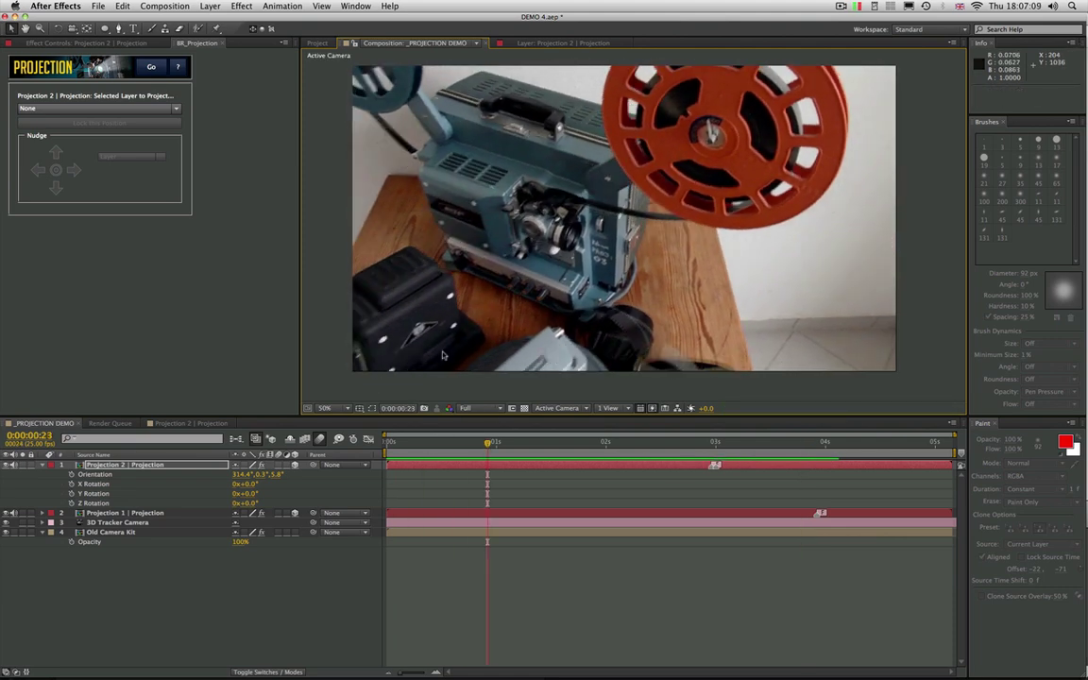
{"action": "left_click_drag", "start_coordinate": [723, 444], "coordinate": [803, 444]}
{"action": "key", "text": "super+z"}
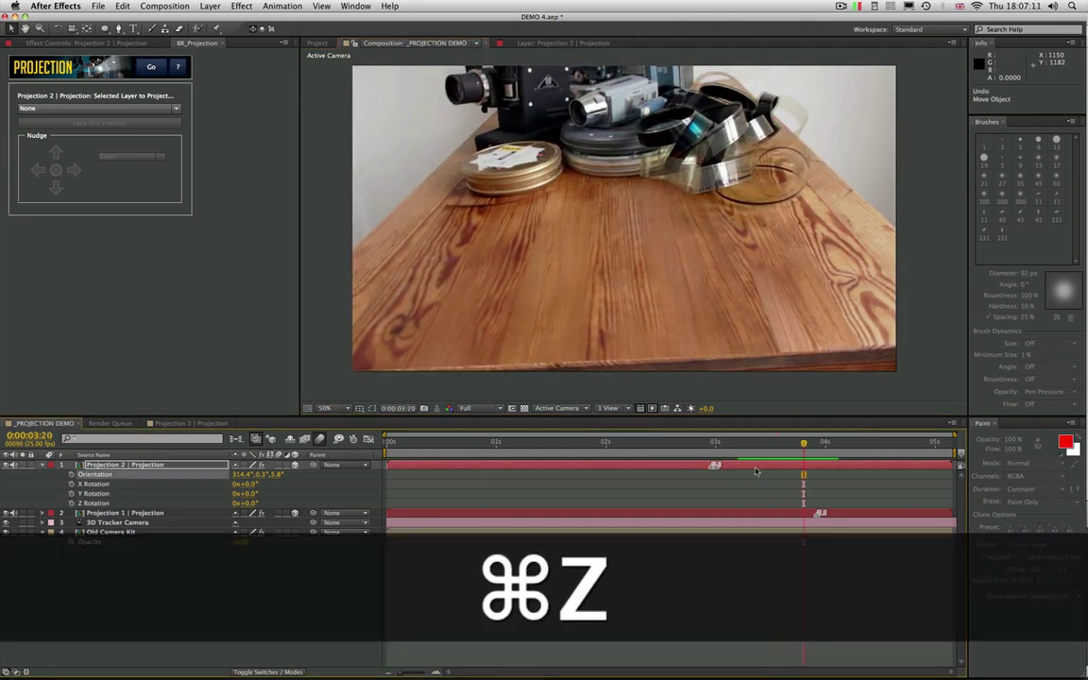
{"action": "key", "text": "super+z"}
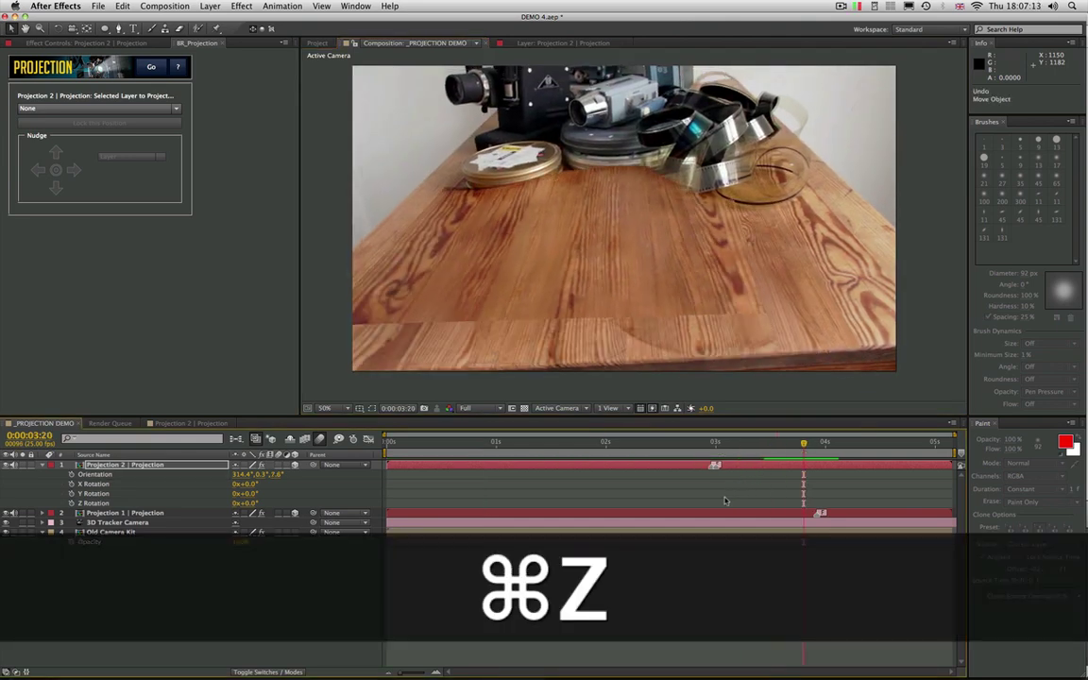
{"action": "key", "text": "super+z"}
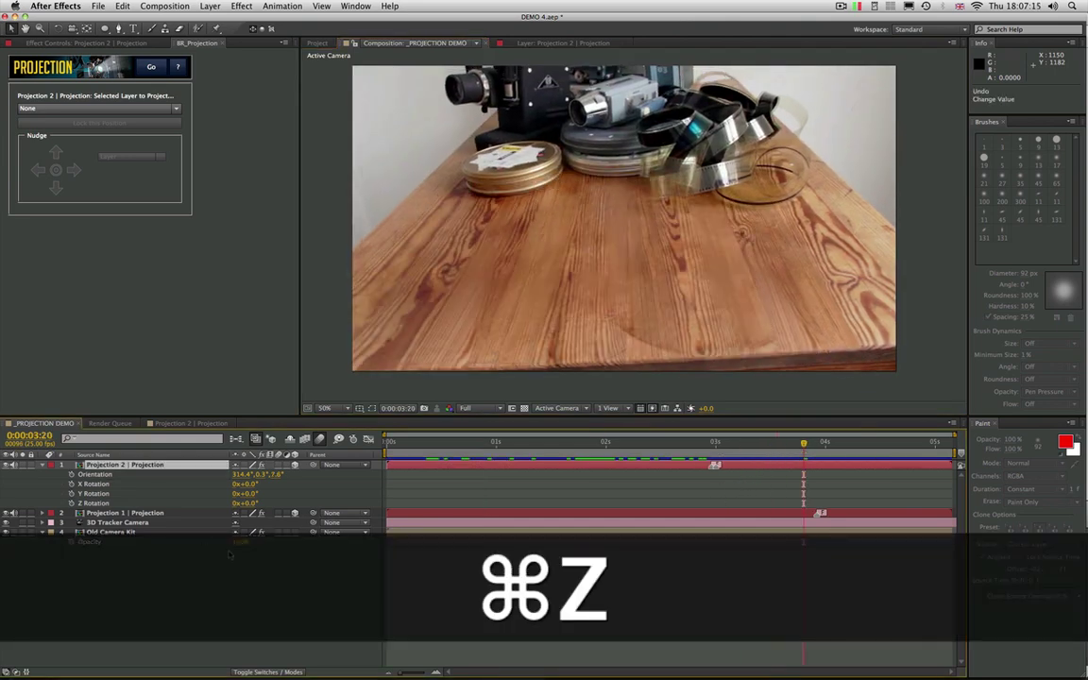
Dim the Old Camera Kit layer to inspect the projected patches around 0:00:03:06, and restore its opacity to 100%
{"action": "left_click_drag", "start_coordinate": [243, 543], "coordinate": [212, 552]}
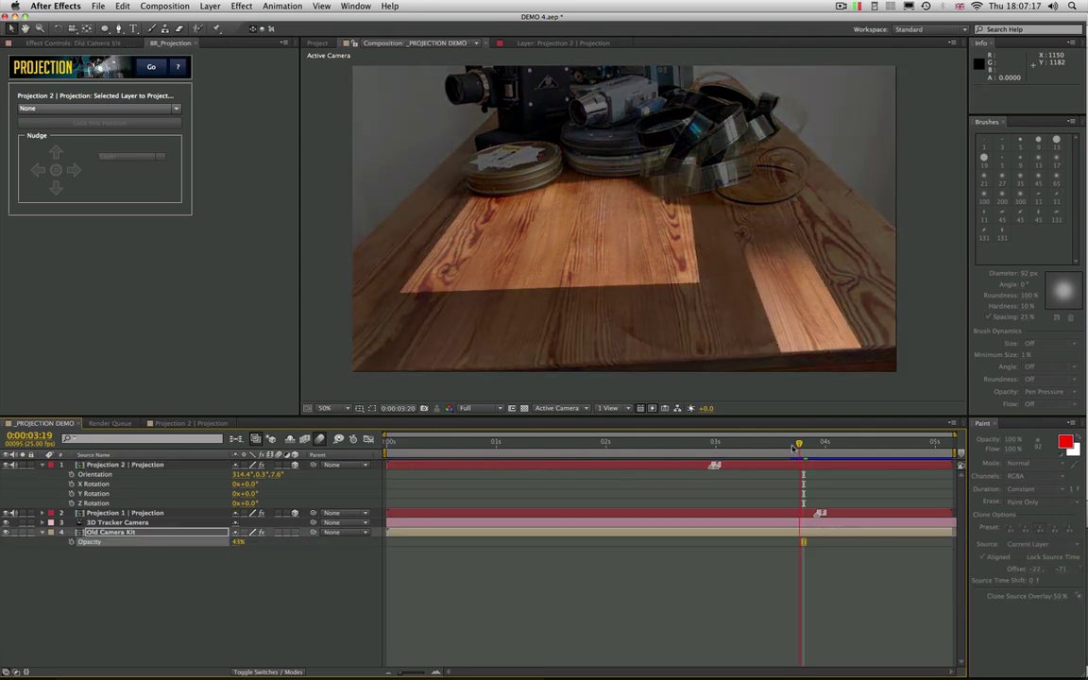
{"action": "mouse_move", "coordinate": [731, 458]}
{"action": "left_mouse_down"}
{"action": "mouse_move", "coordinate": [682, 458]}
{"action": "mouse_move", "coordinate": [828, 460]}
{"action": "mouse_move", "coordinate": [741, 471]}
{"action": "left_mouse_up"}
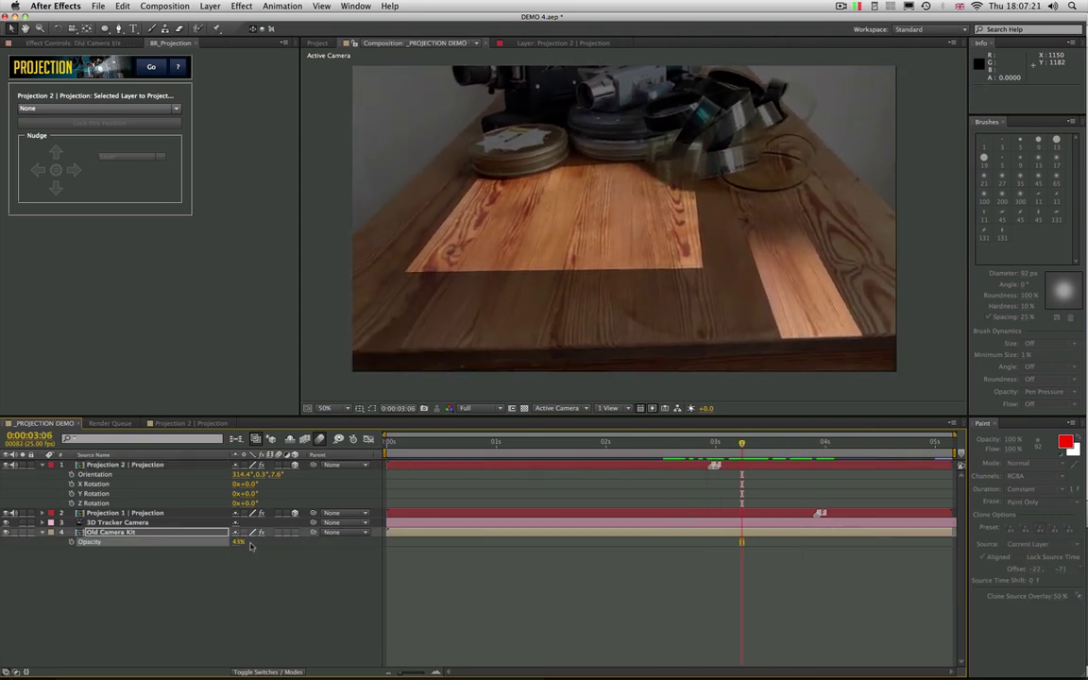
{"action": "left_click_drag", "start_coordinate": [238, 541], "coordinate": [274, 545]}
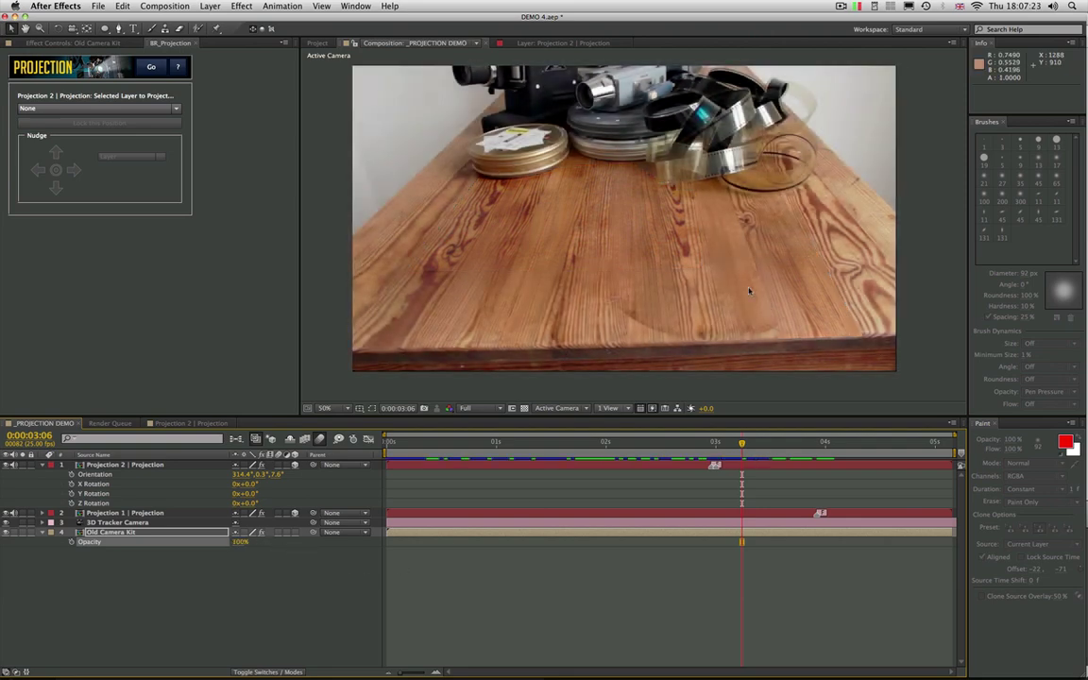
{"action": "left_click_drag", "start_coordinate": [741, 444], "coordinate": [764, 476]}
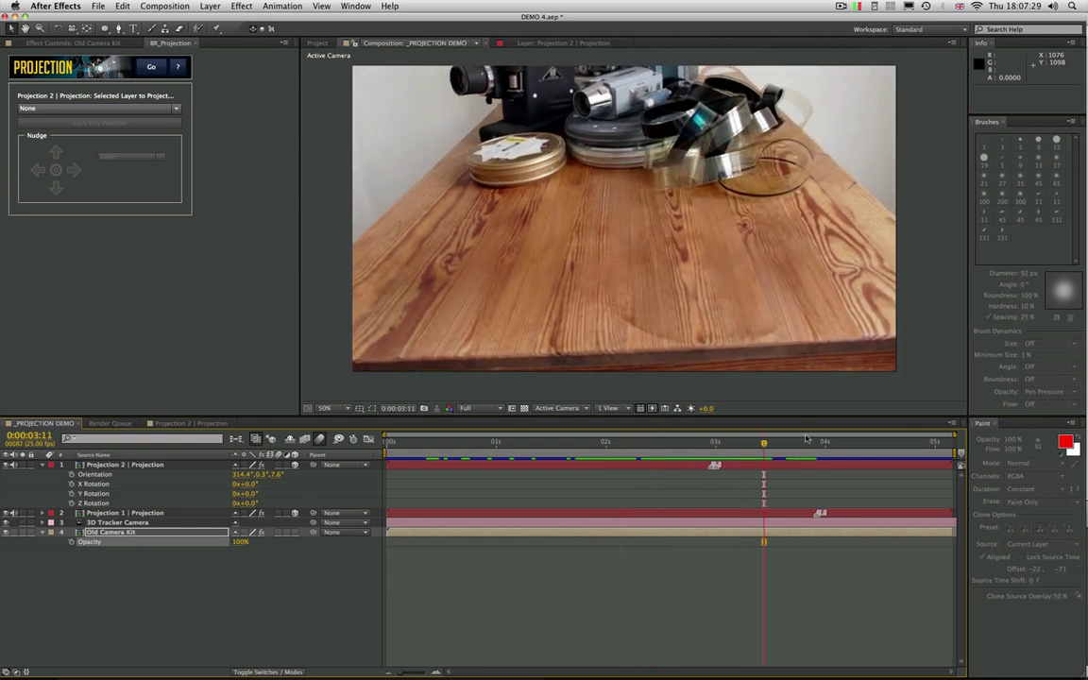